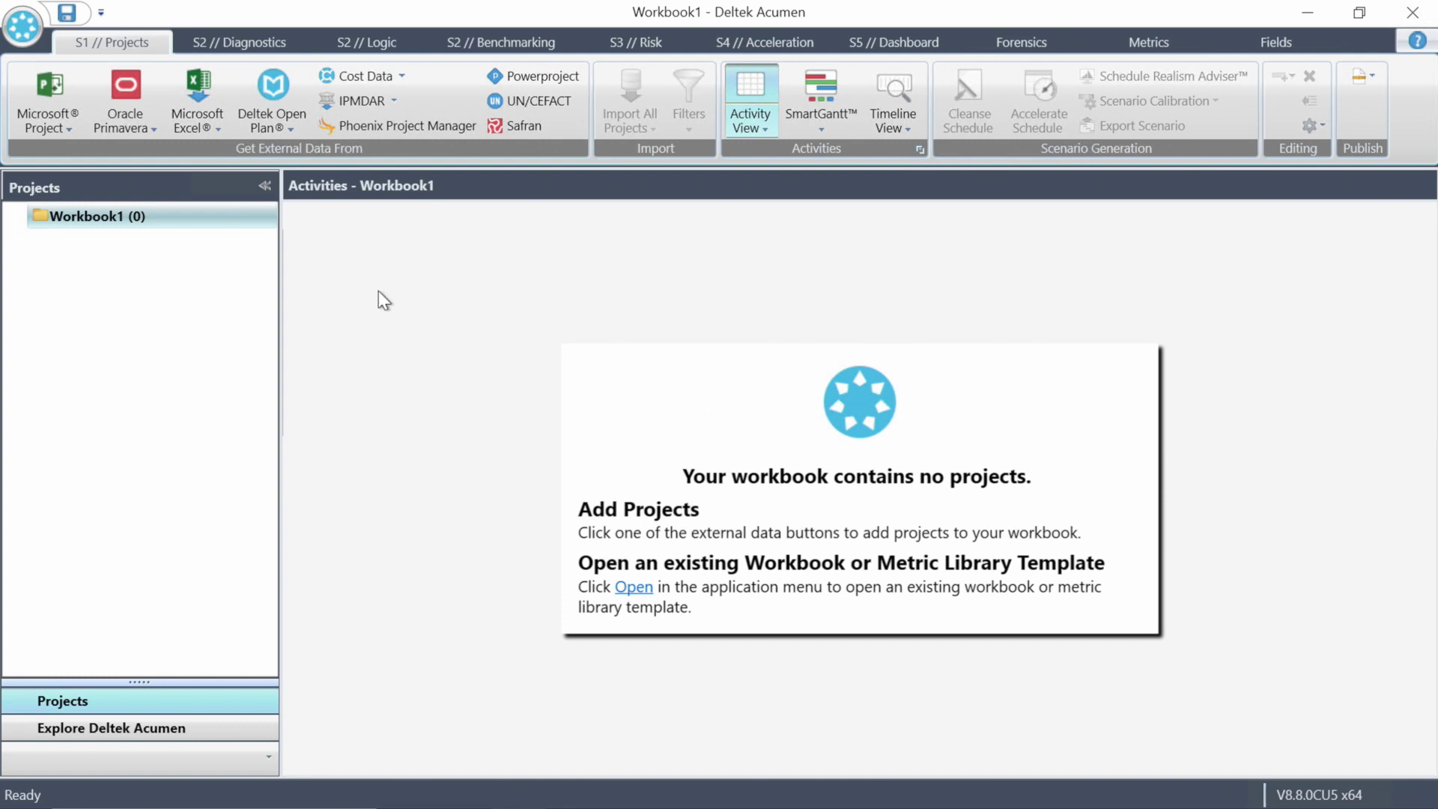
# Step: Open the Initial Plan XER file from Program Files (x86)\Deltek\Acumen 8.8\Samples for a single-project P6 import
pyautogui.click(128, 134)
pyautogui.click(274, 193)
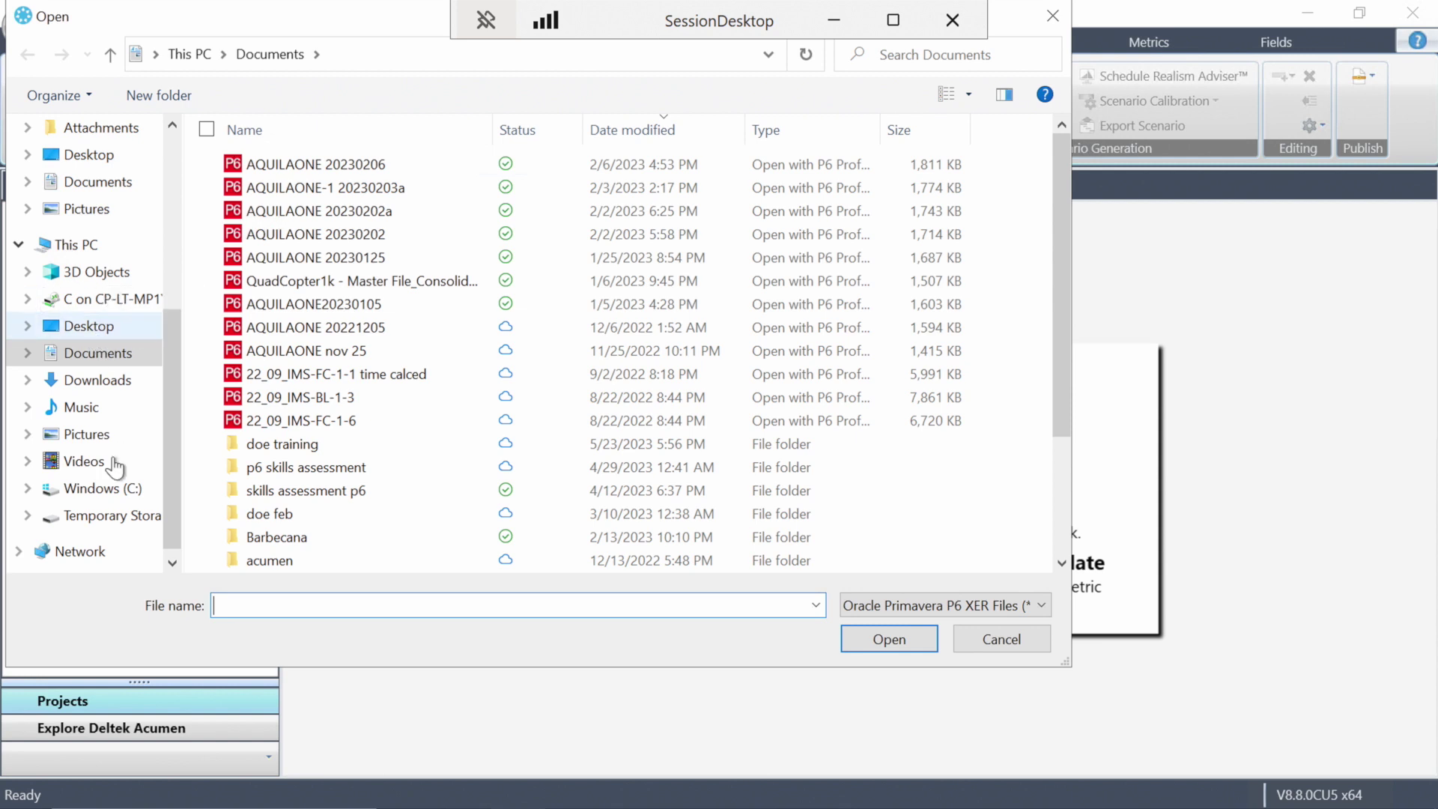
pyautogui.click(105, 487)
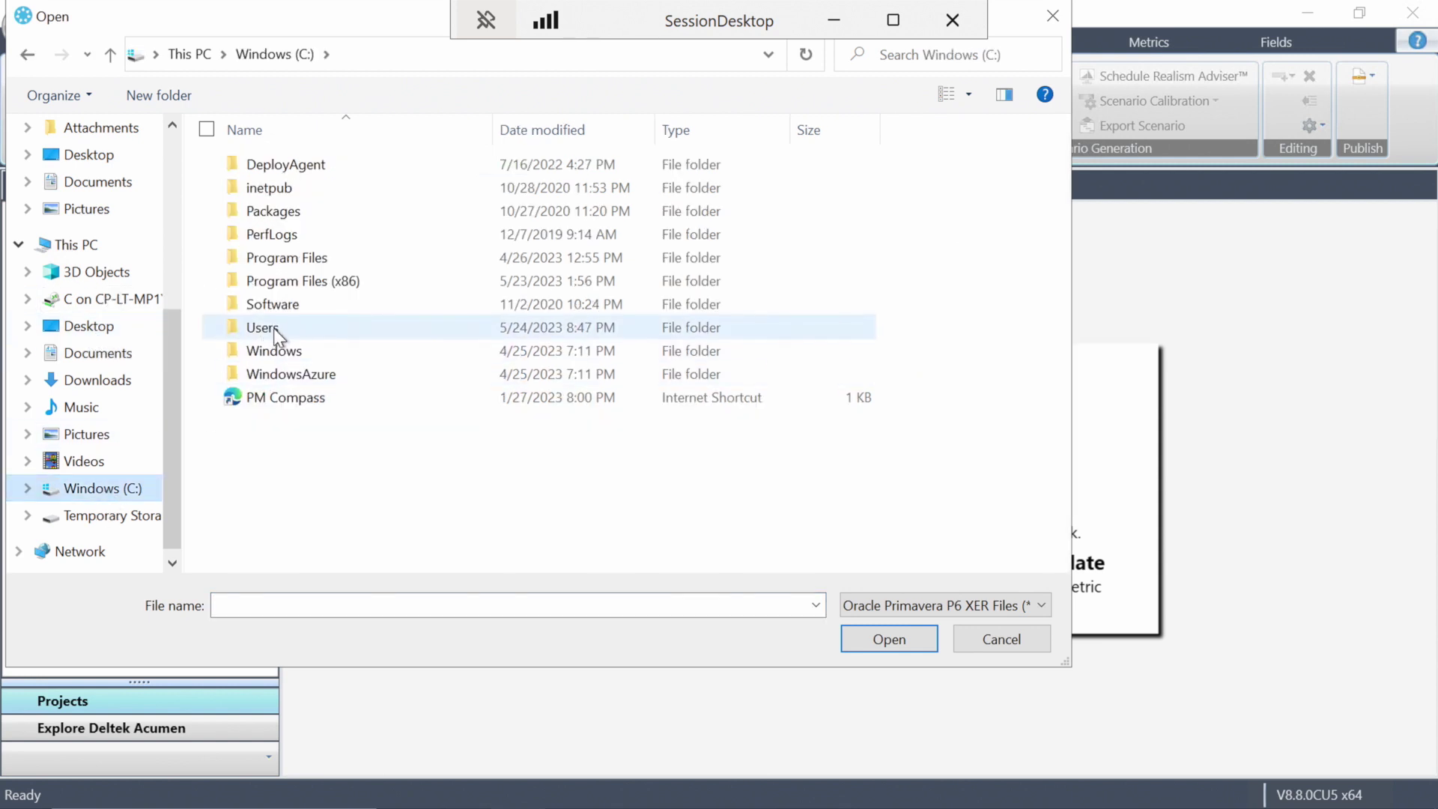
pyautogui.doubleClick(292, 280)
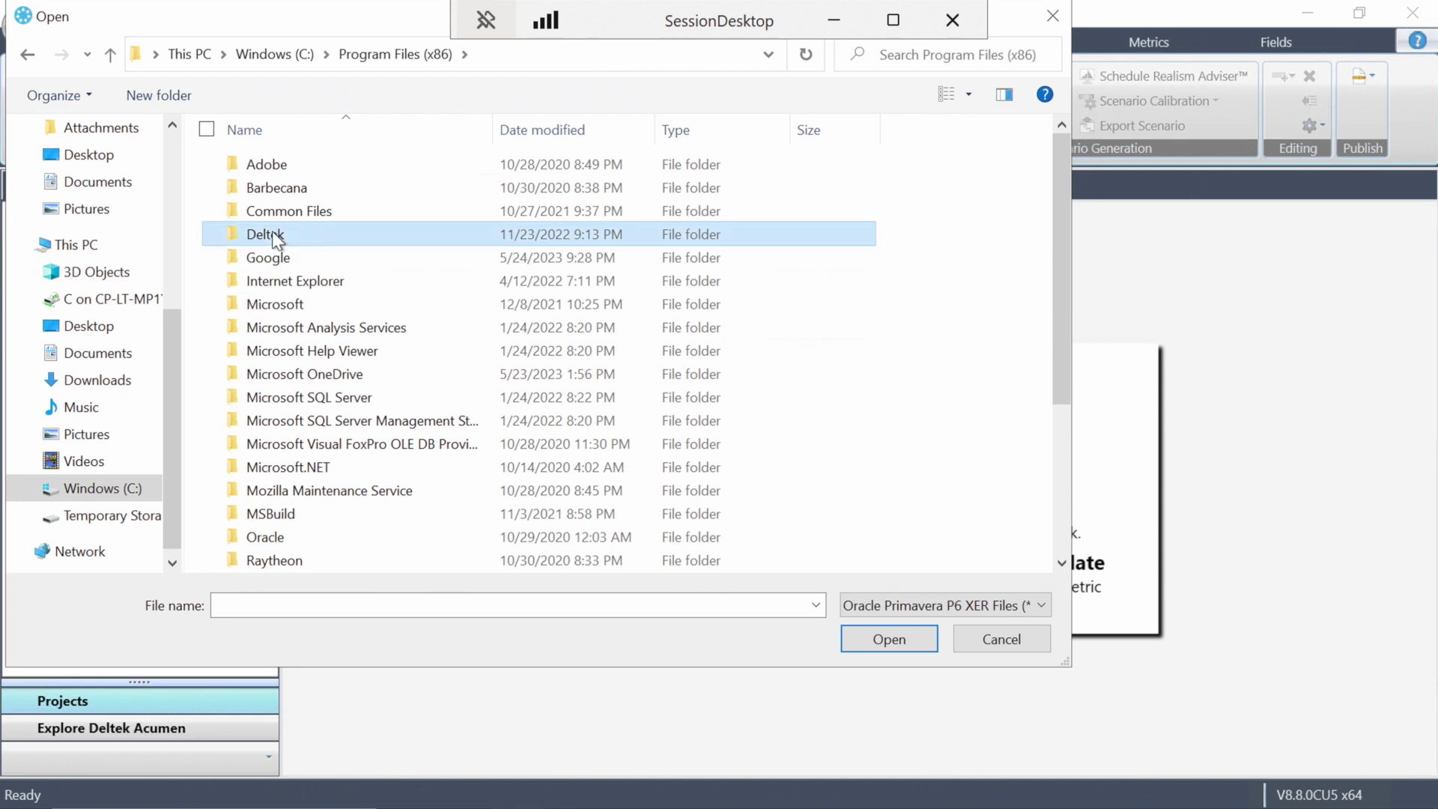
pyautogui.doubleClick(272, 235)
pyautogui.doubleClick(292, 241)
pyautogui.scroll(-4, 299, 286)
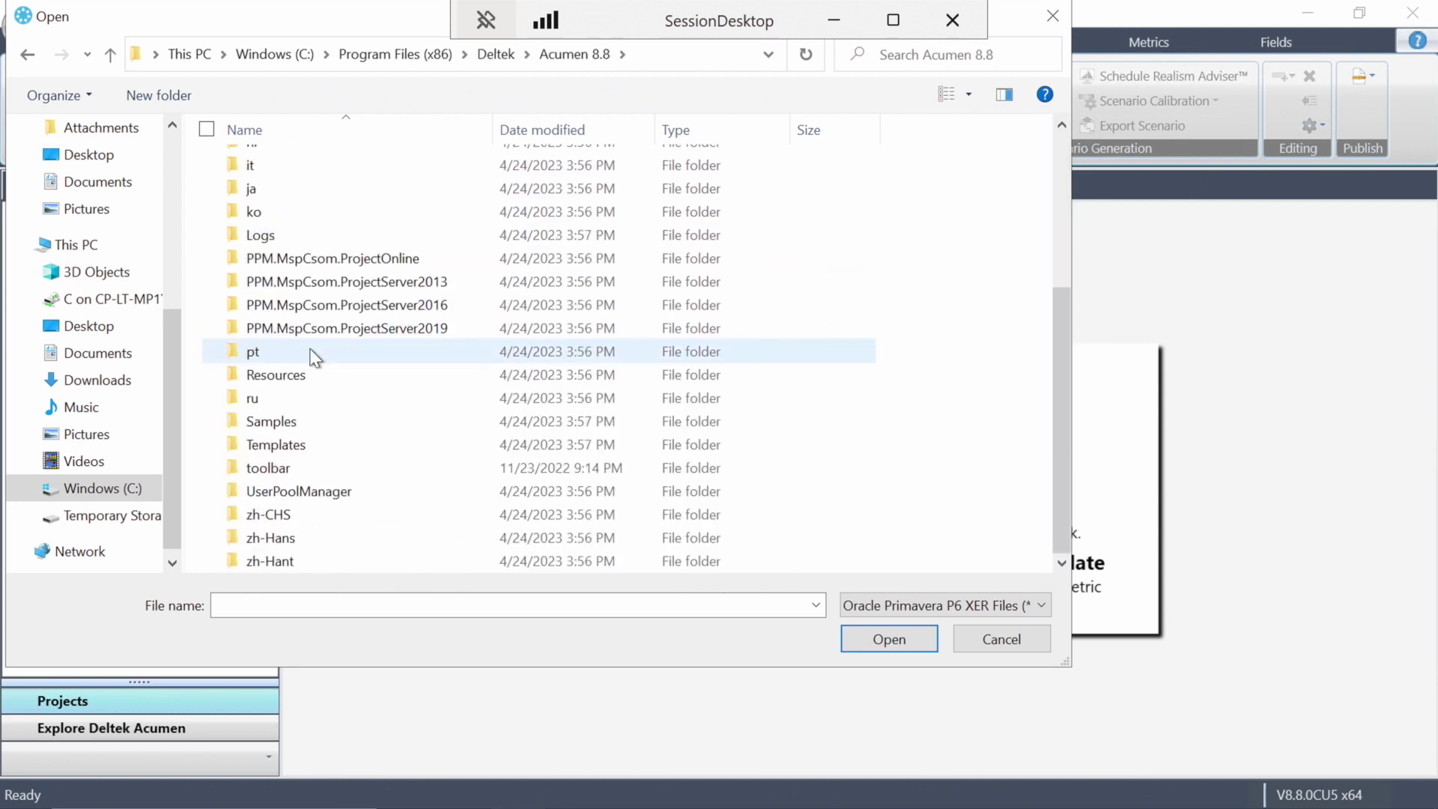
pyautogui.doubleClick(274, 421)
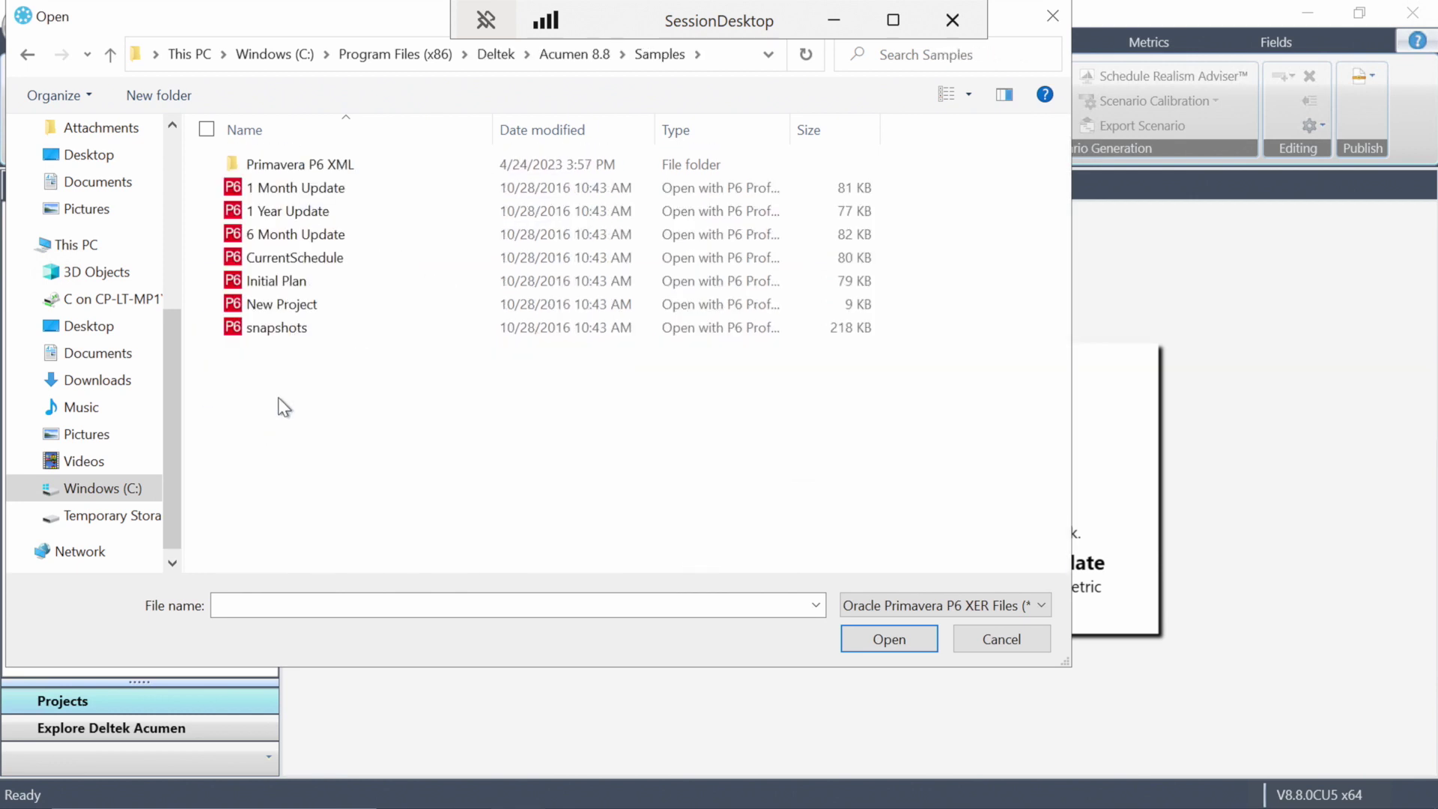
pyautogui.click(284, 283)
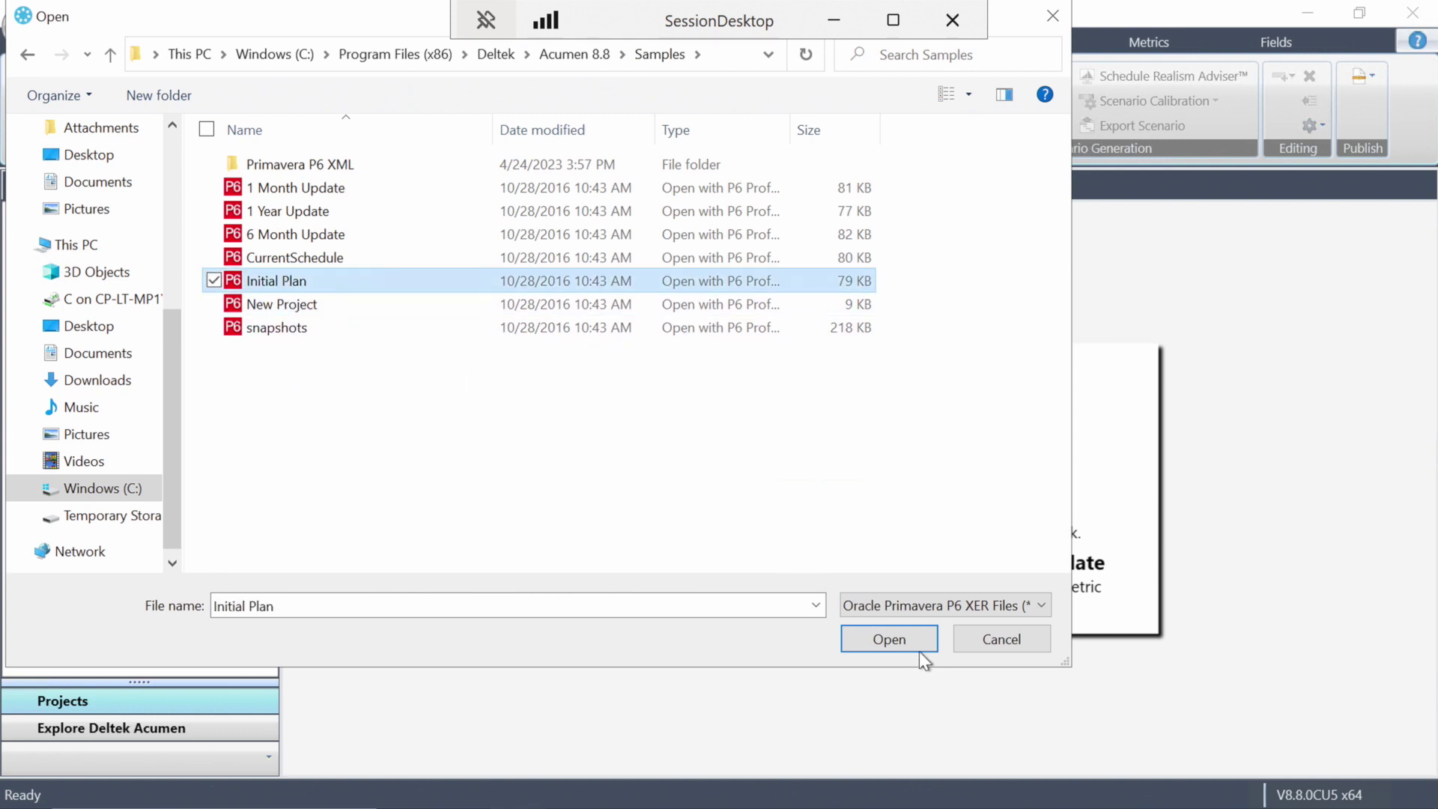
pyautogui.click(891, 637)
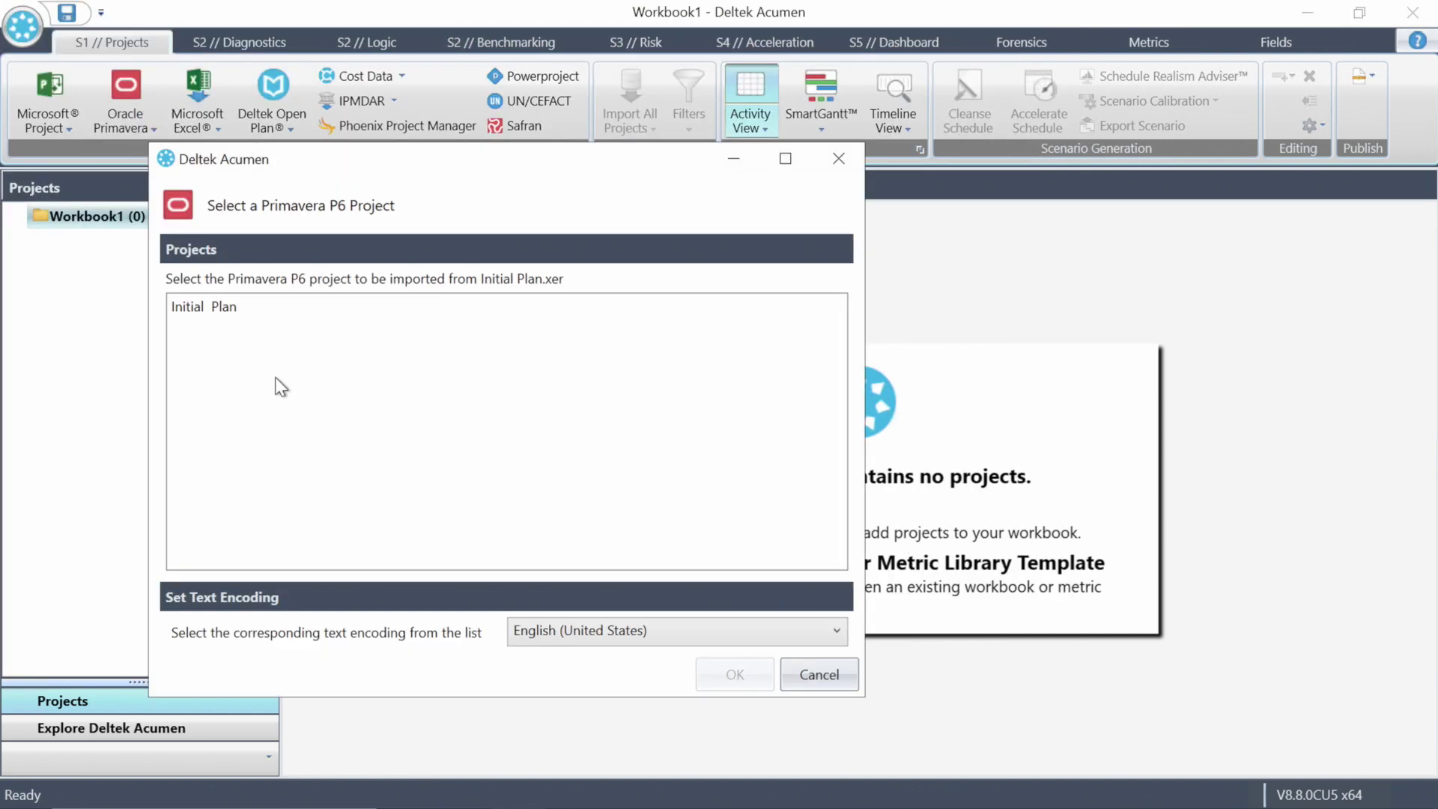
# Step: Add the Initial Plan project to the workbook and import all 54 of its activities
pyautogui.click(191, 307)
pyautogui.click(720, 671)
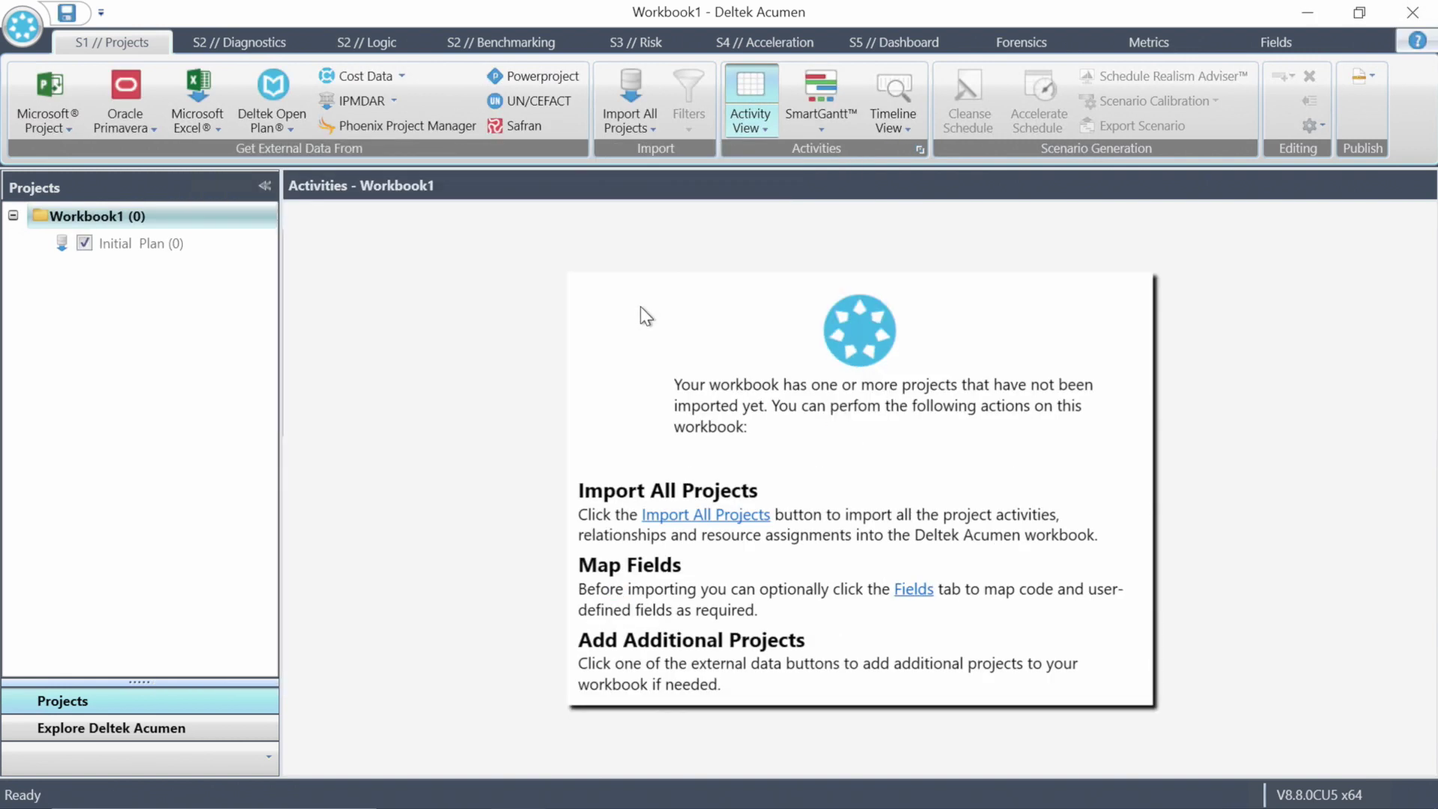
pyautogui.click(628, 83)
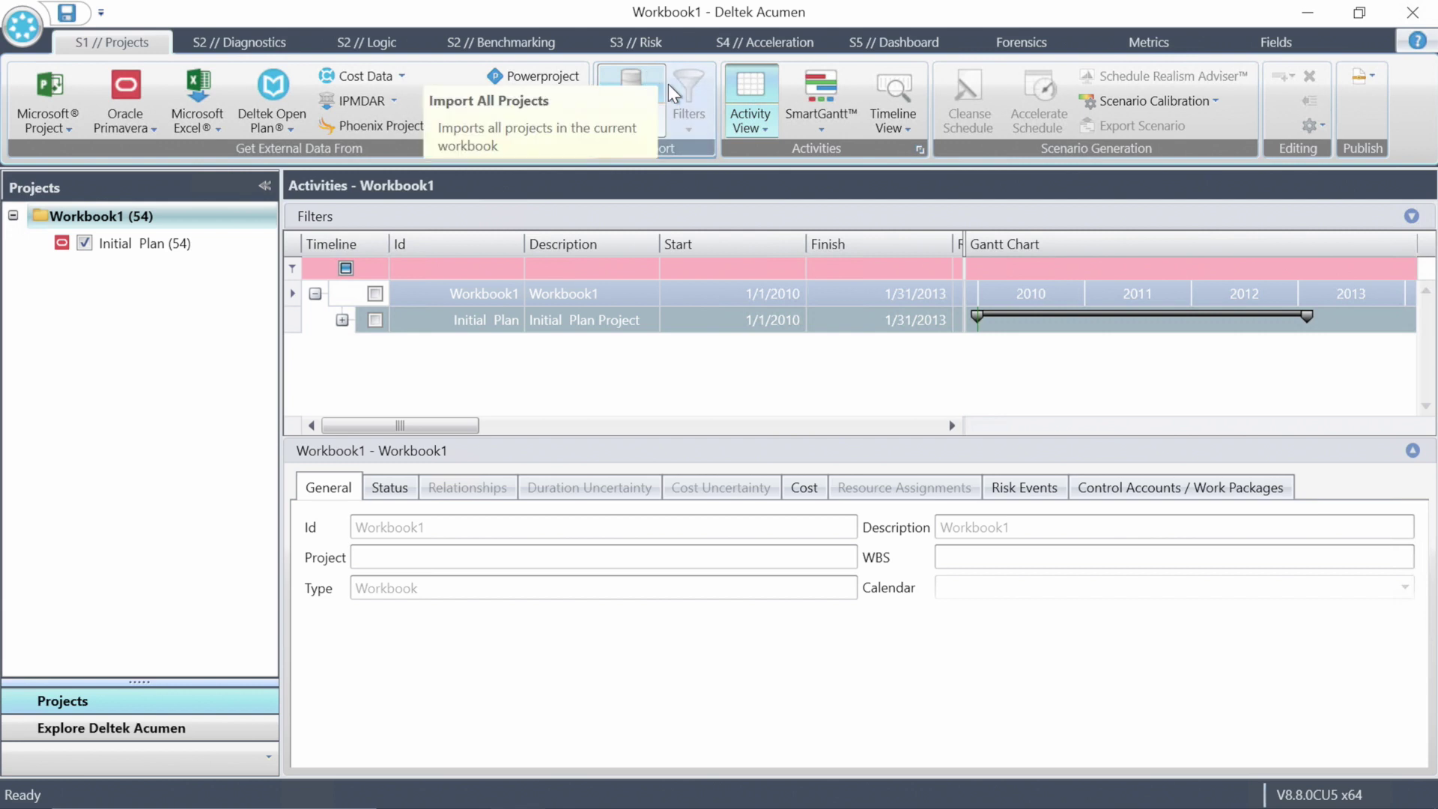
# Step: Fuse Initial Plan's Diagnostics metrics (26% overall, 30 lags, 11 missing logic) and widen the metric columns
pyautogui.click(237, 43)
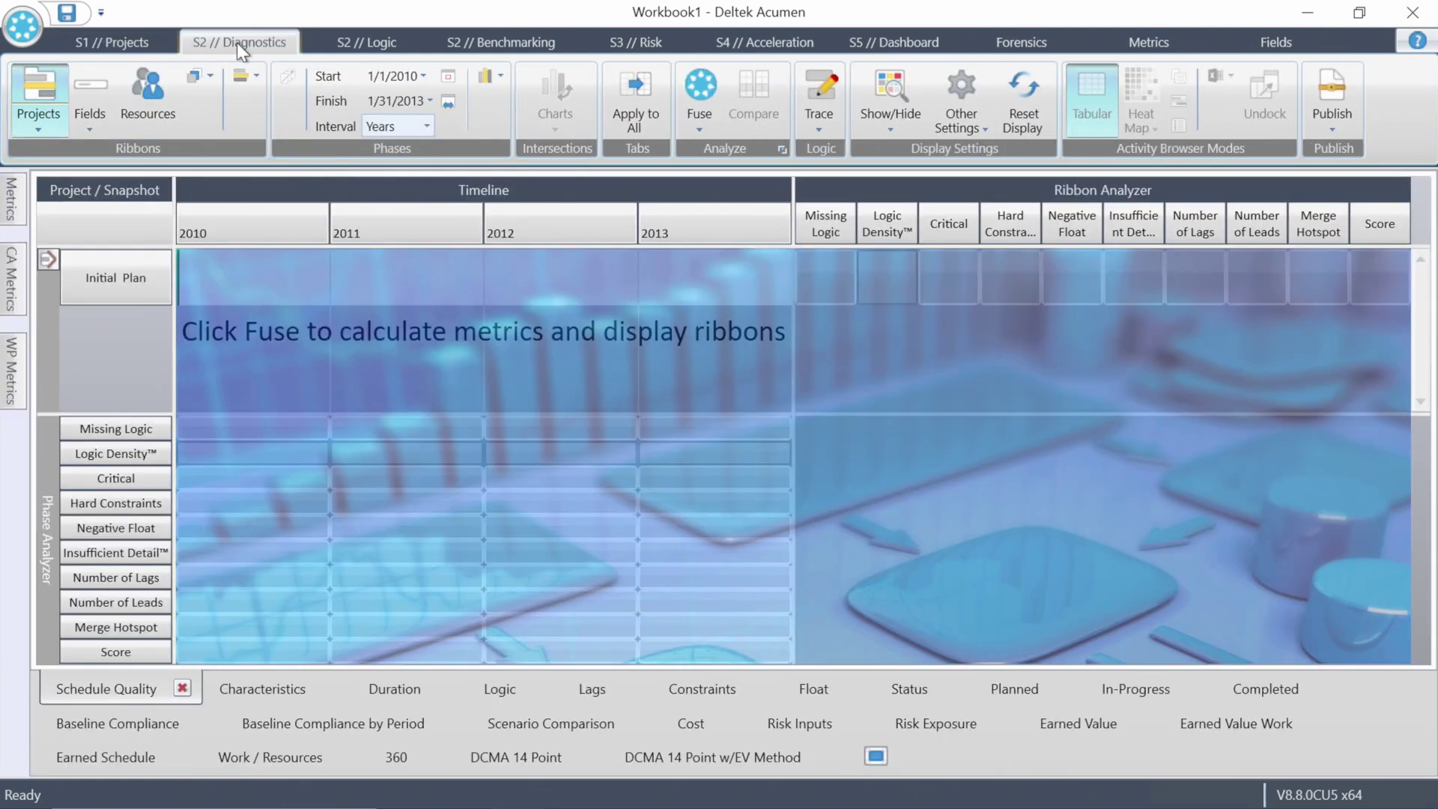
pyautogui.click(699, 86)
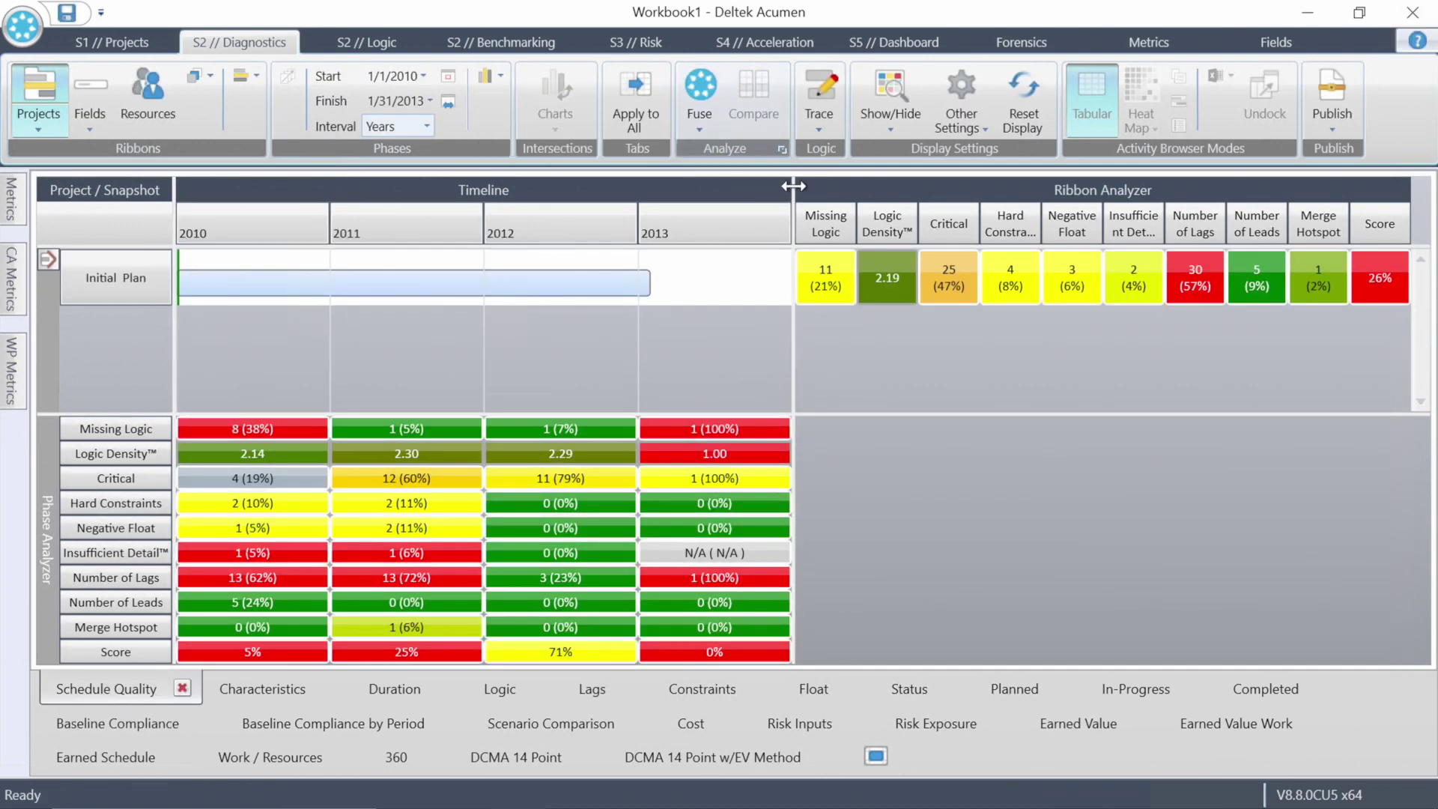
pyautogui.moveTo(792, 189); pyautogui.dragTo(475, 191)
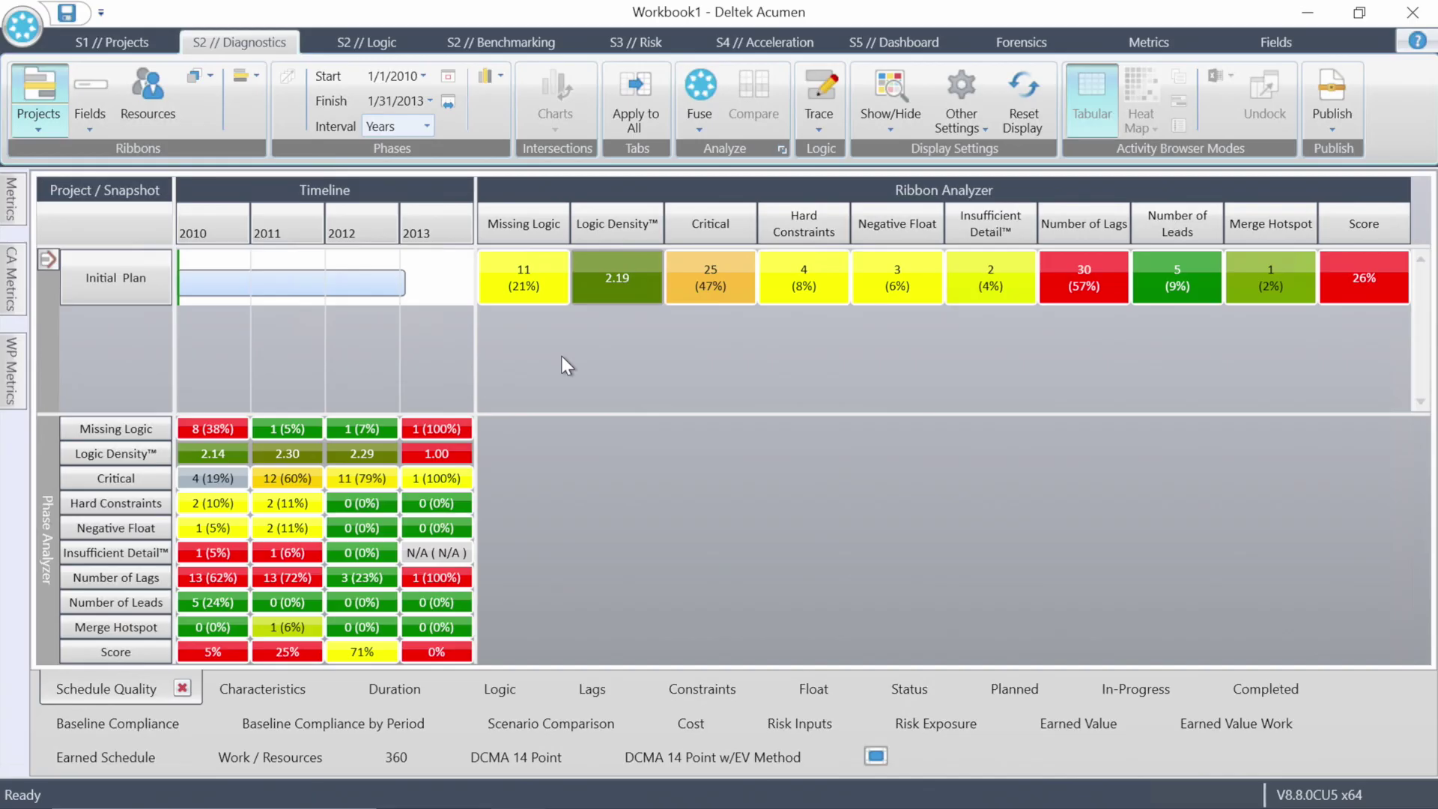
# Step: List Initial Plan's activities missing logic and adjust the list and ribbon panel sizes
pyautogui.click(531, 287)
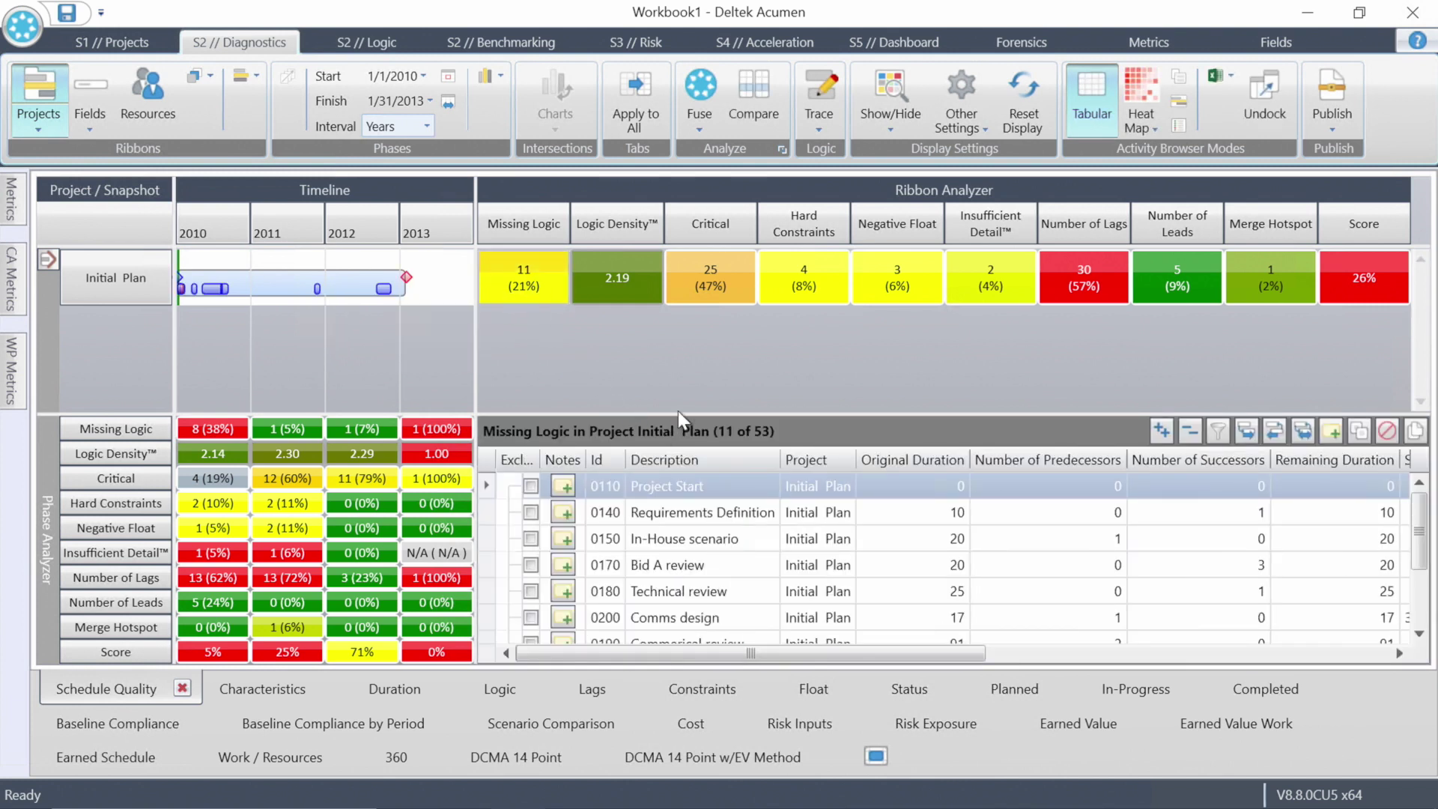
pyautogui.moveTo(682, 413); pyautogui.dragTo(685, 346)
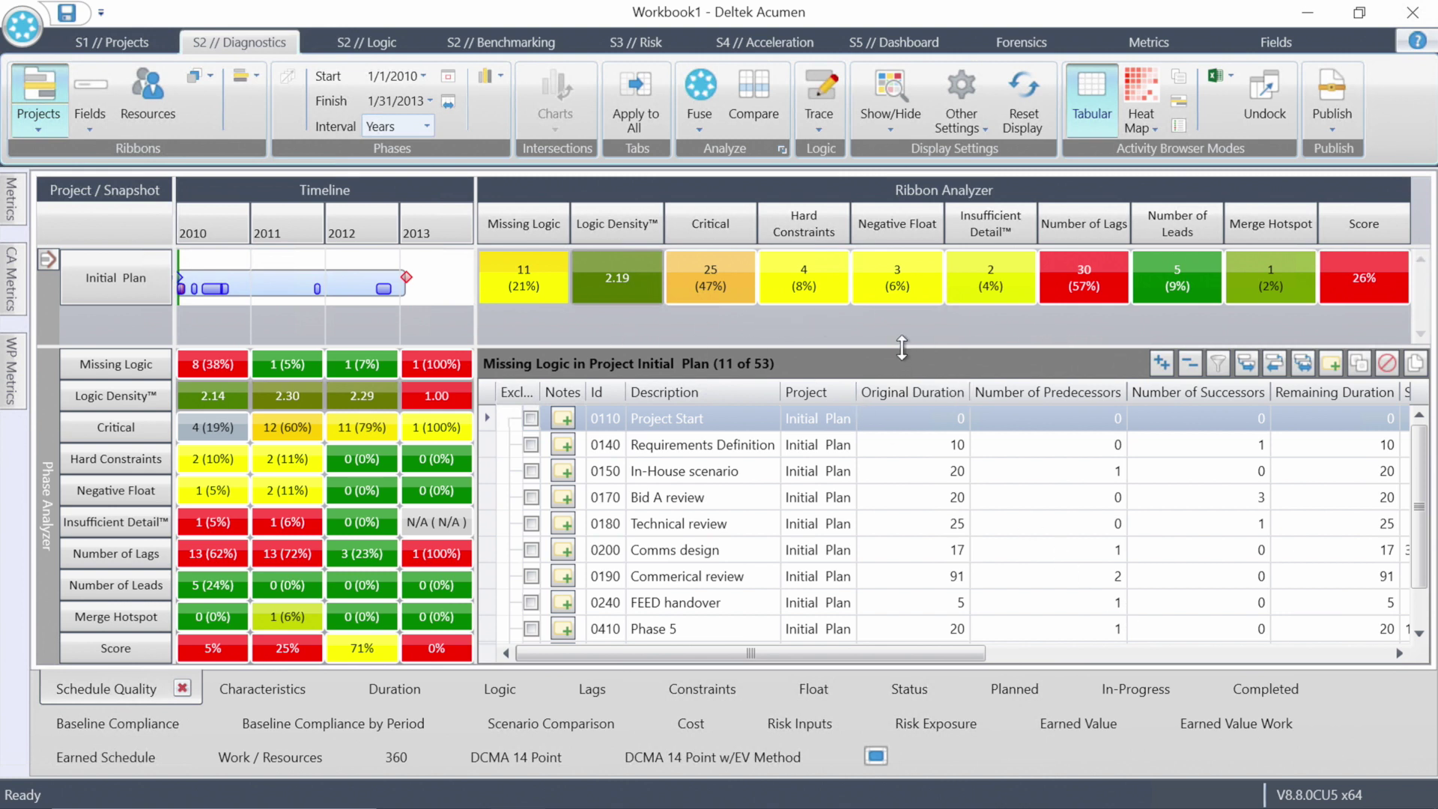
pyautogui.moveTo(901, 347); pyautogui.dragTo(902, 412)
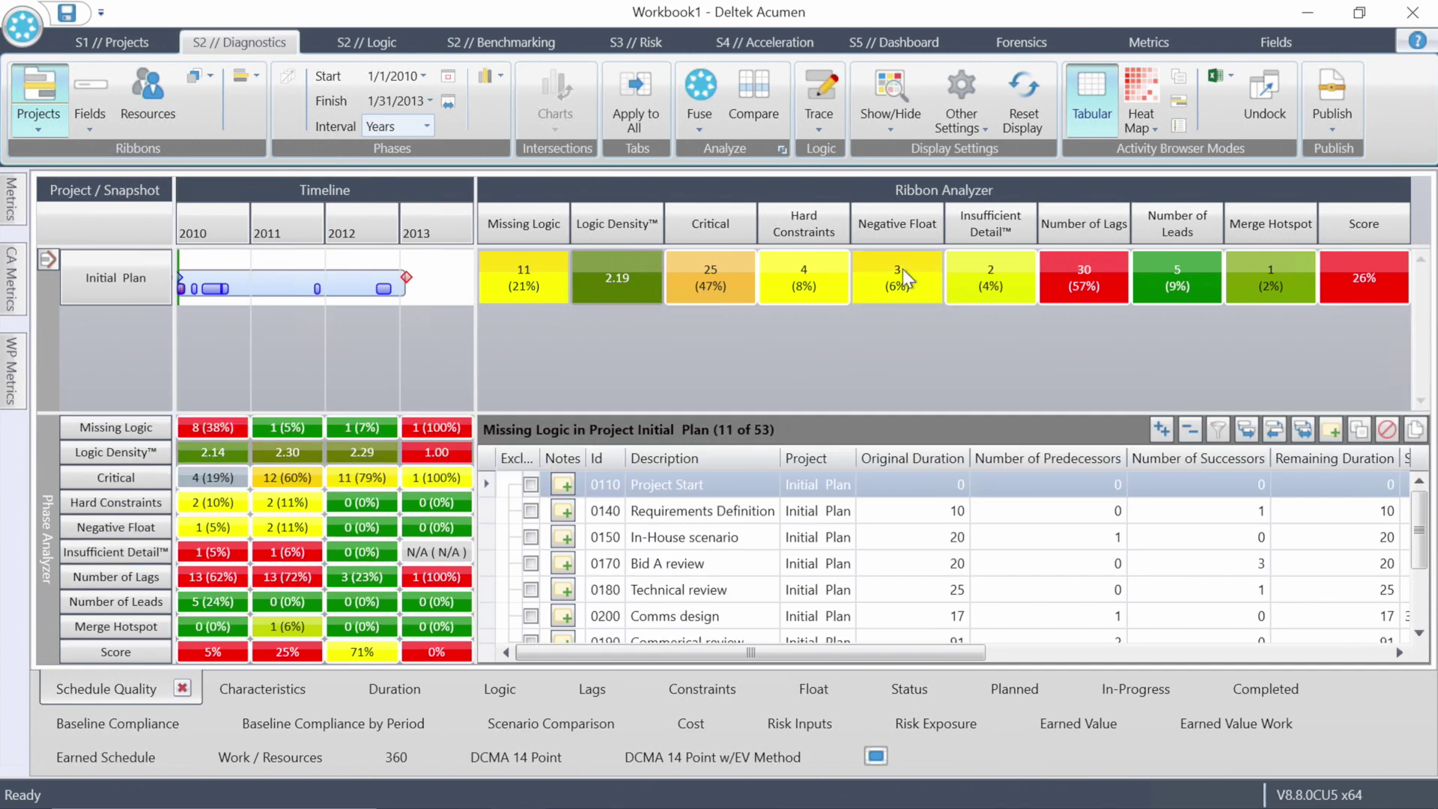
# Step: Show the three negative-float activities, including 0170 Bid A review, in a resized list
pyautogui.click(902, 269)
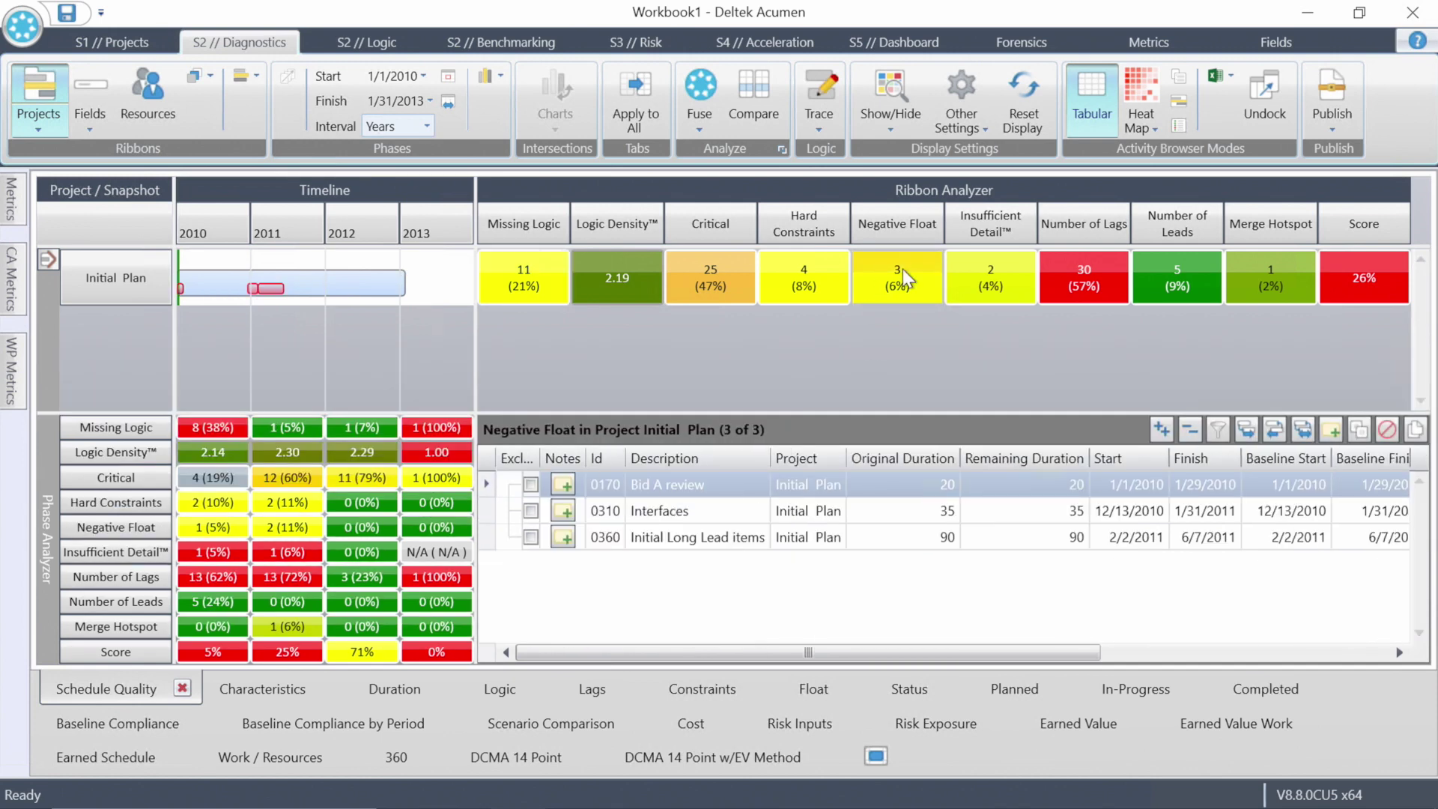
pyautogui.moveTo(784, 649); pyautogui.dragTo(699, 654)
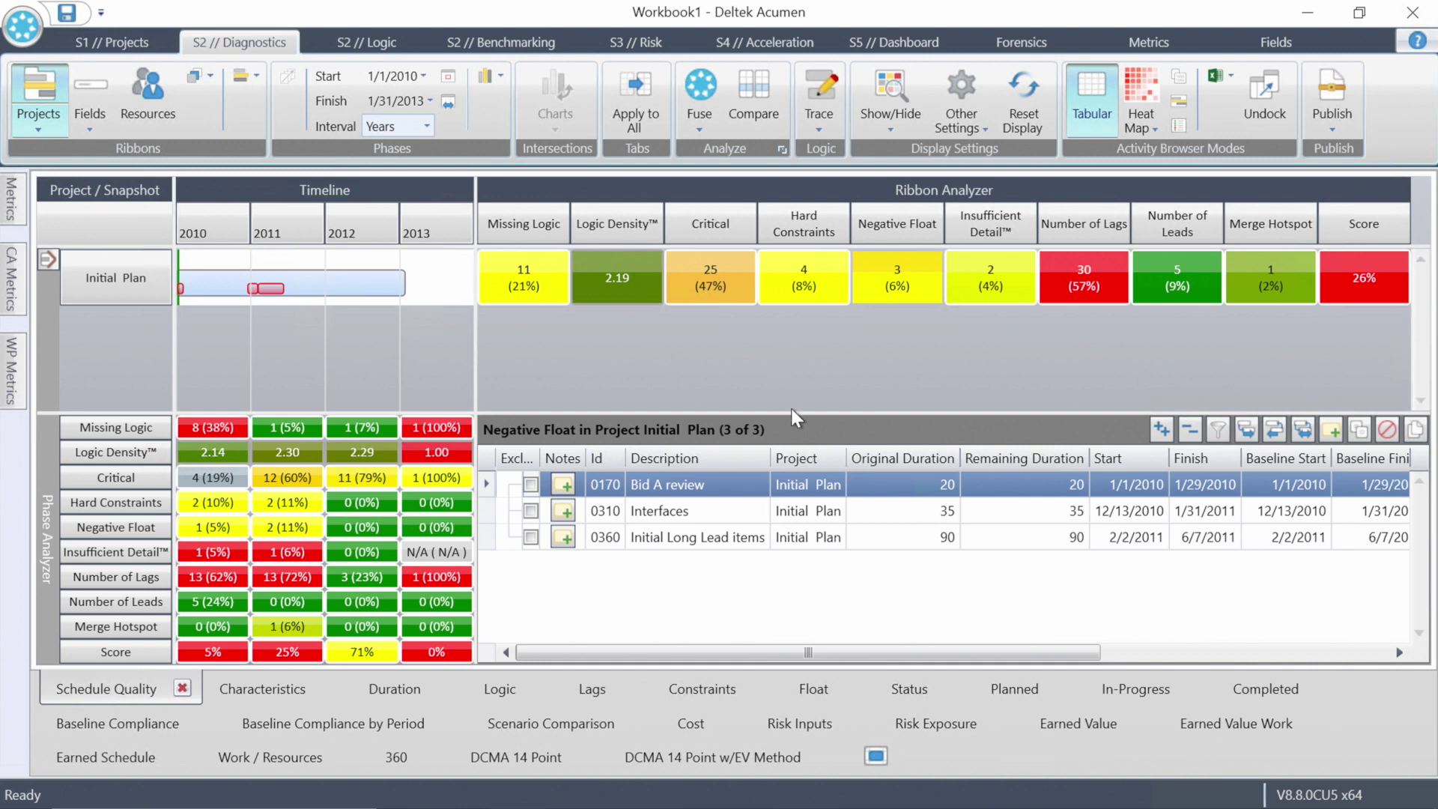
pyautogui.moveTo(794, 412); pyautogui.dragTo(802, 491)
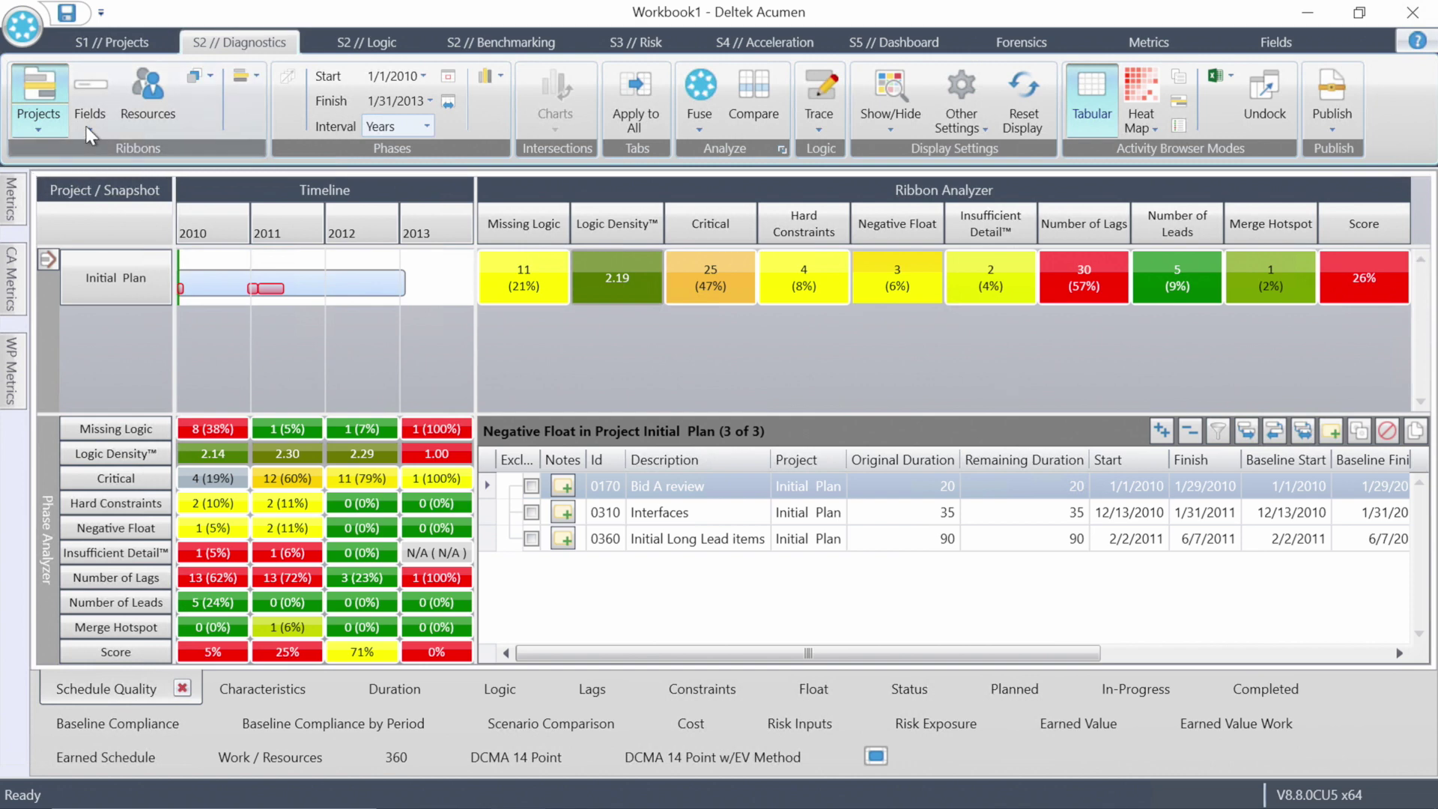
# Step: Group the Schedule Quality ribbons by CAM and recalculate, scoring 42%, 7% and 19%
pyautogui.click(90, 105)
pyautogui.moveTo(194, 170)
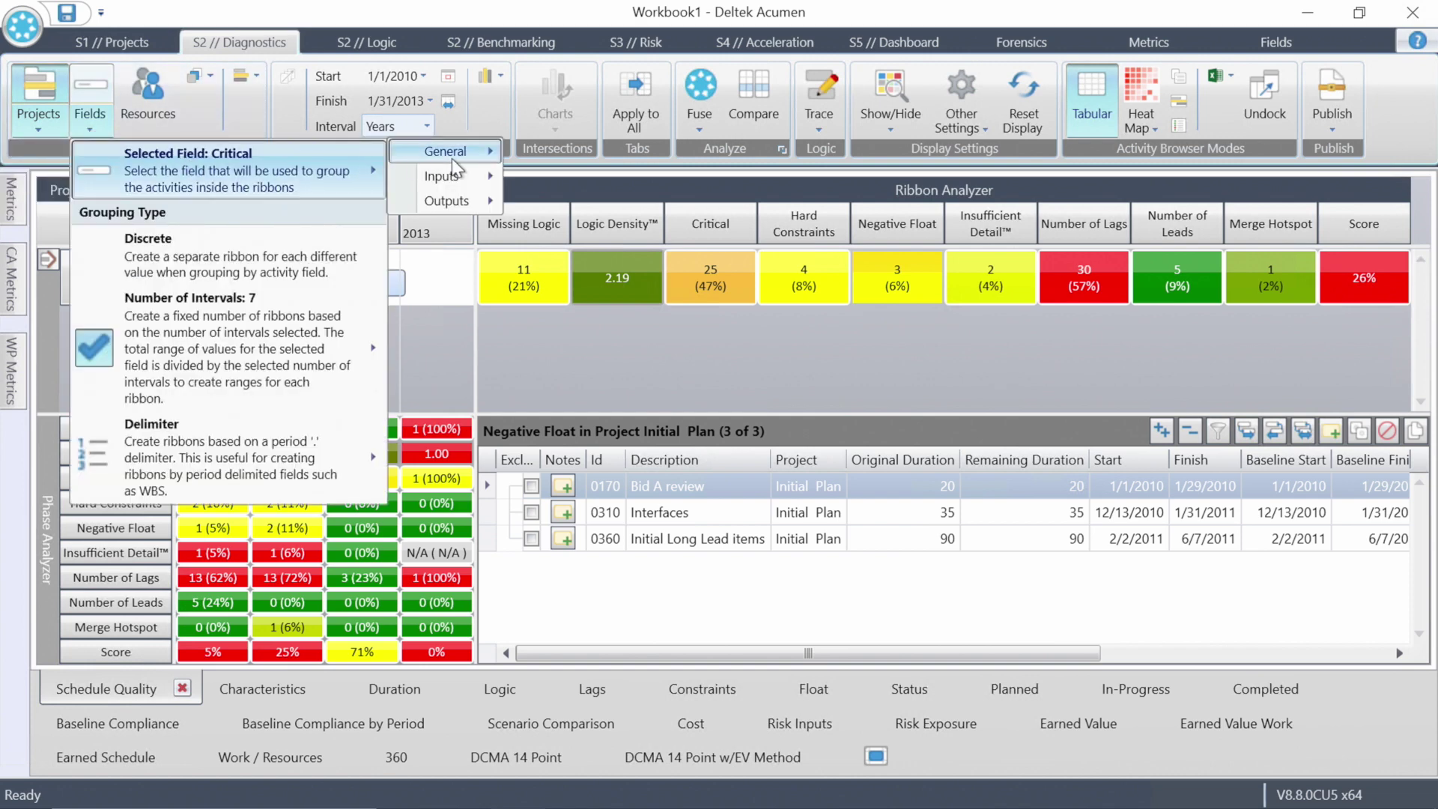
pyautogui.moveTo(442, 152)
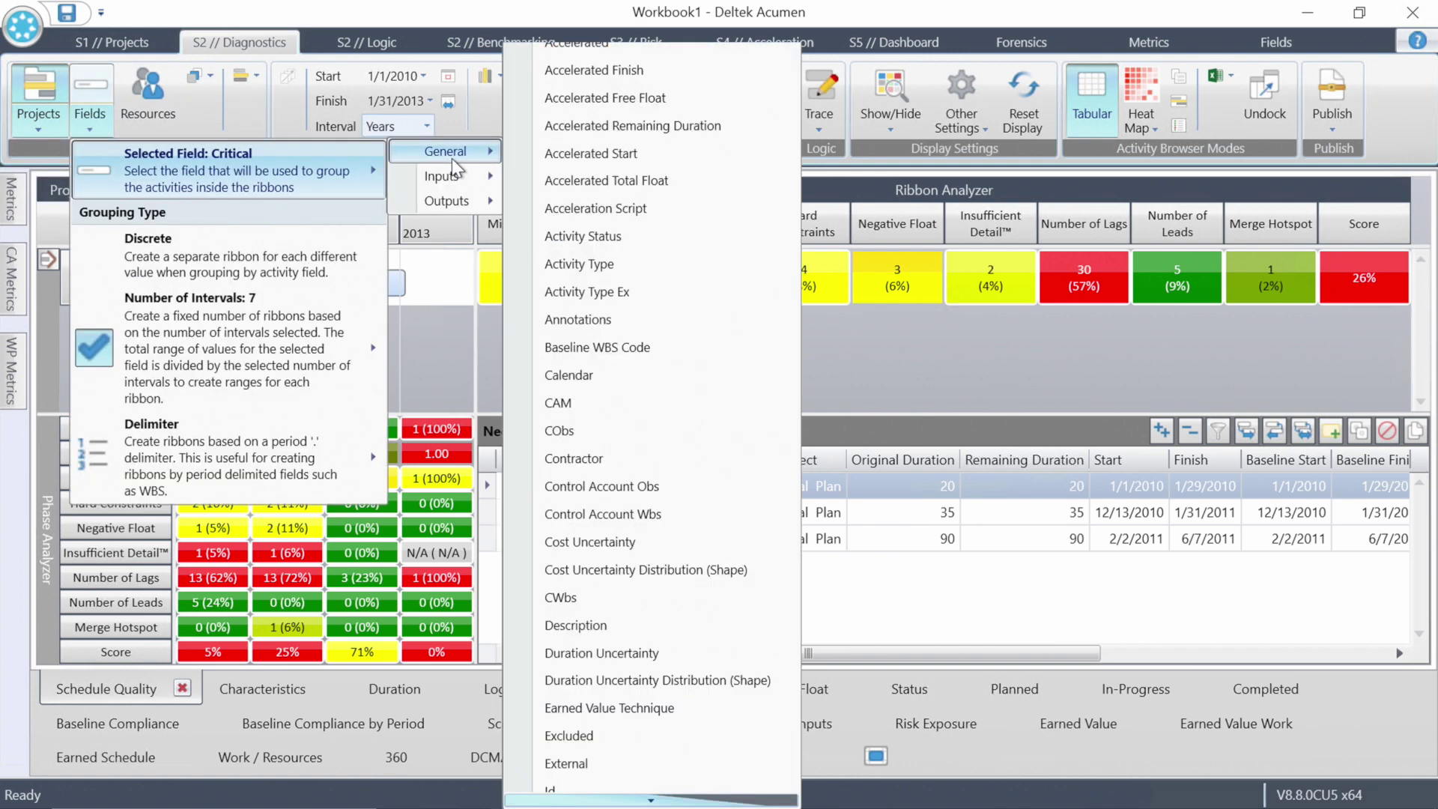
pyautogui.click(584, 405)
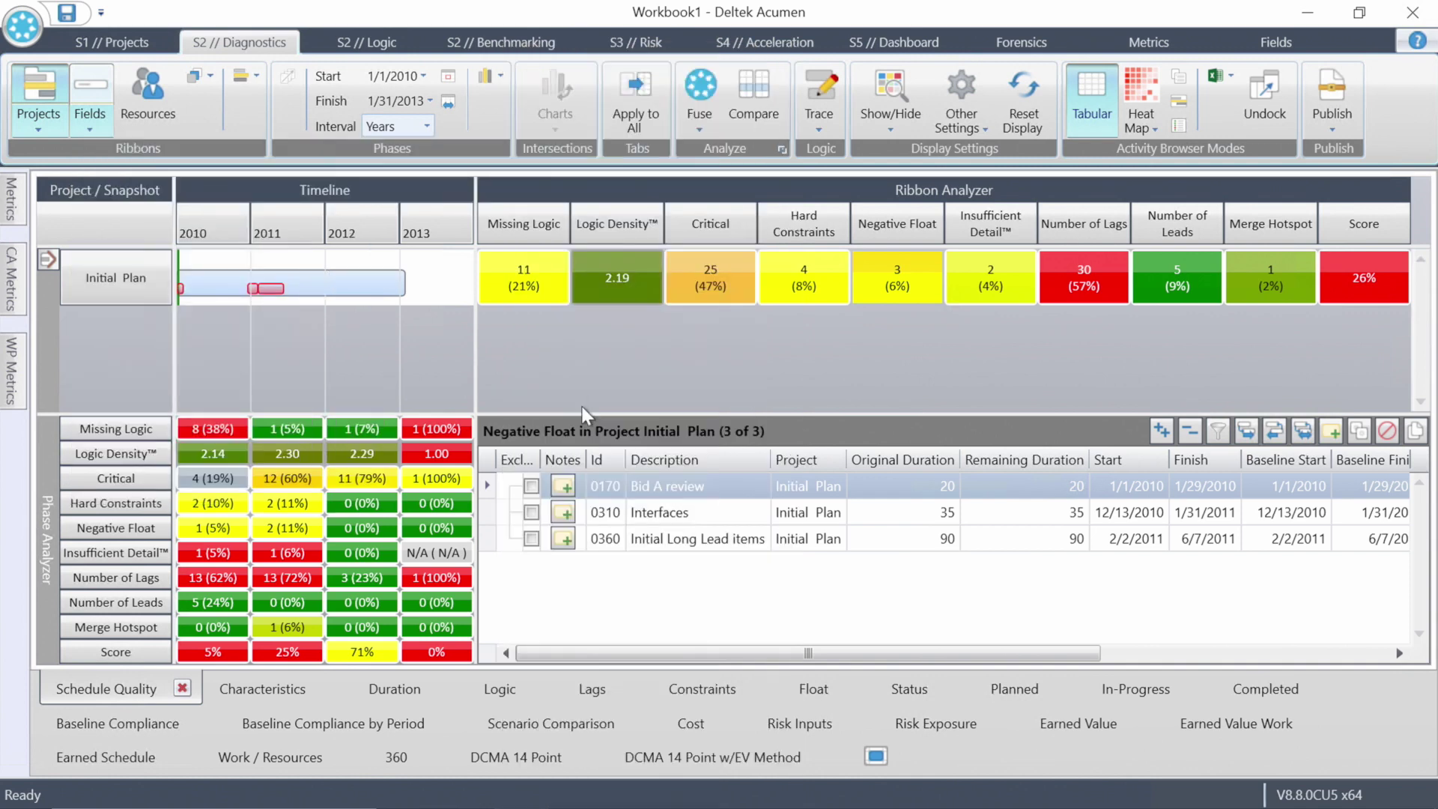
pyautogui.click(703, 84)
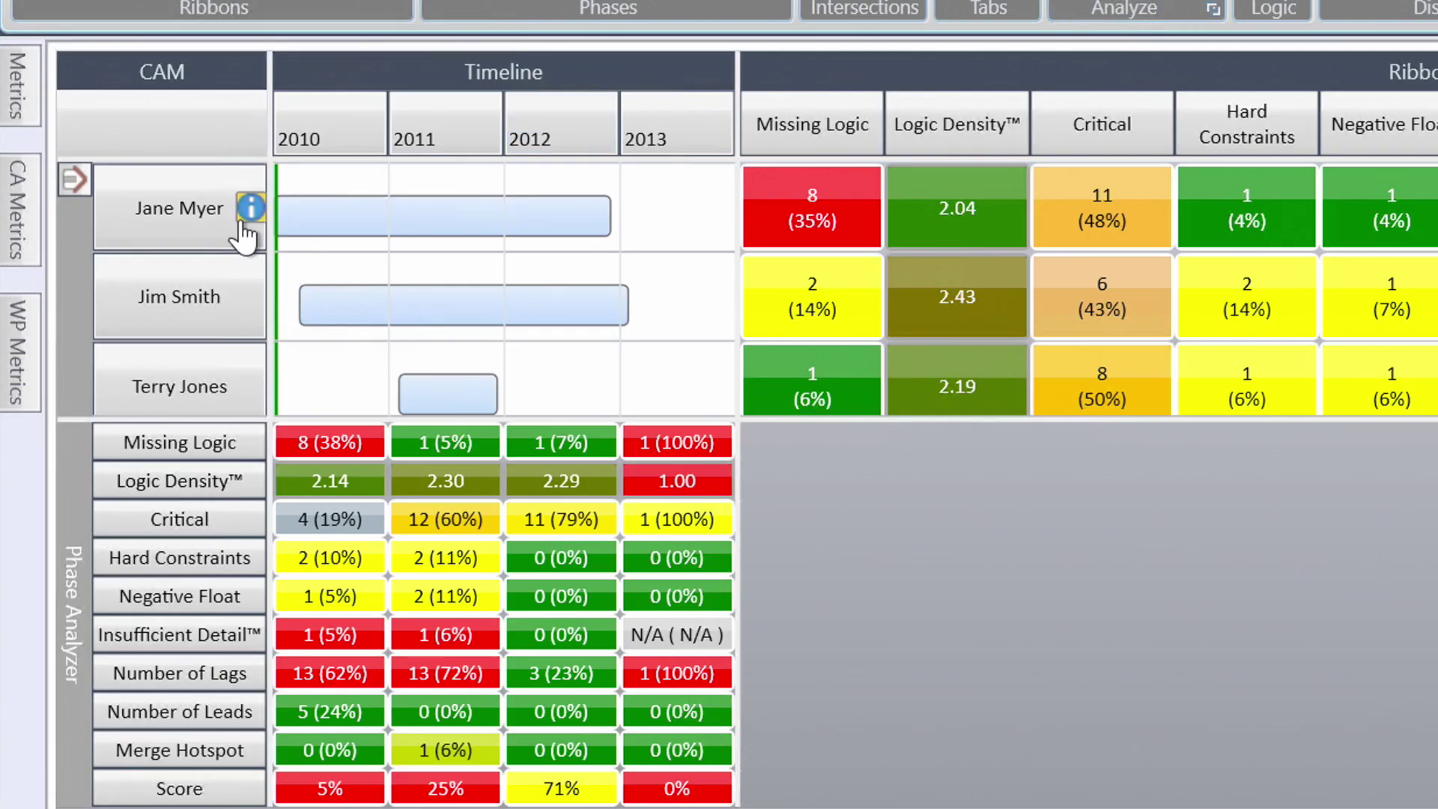
# Step: Bring the first CAM's ribbon back to the top and list its 8 missing-logic activities
pyautogui.moveTo(160, 339)
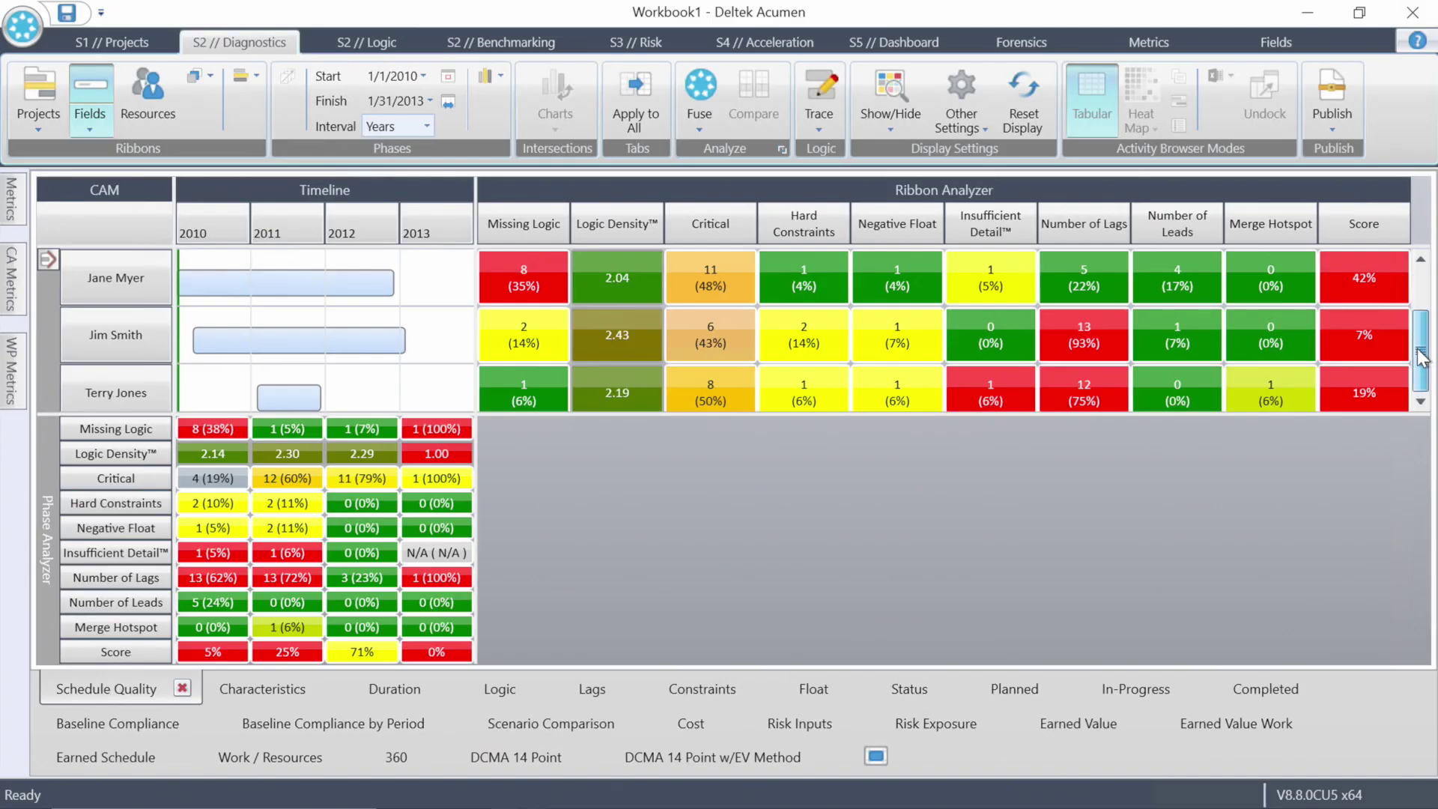
pyautogui.scroll(-1, 1412, 307)
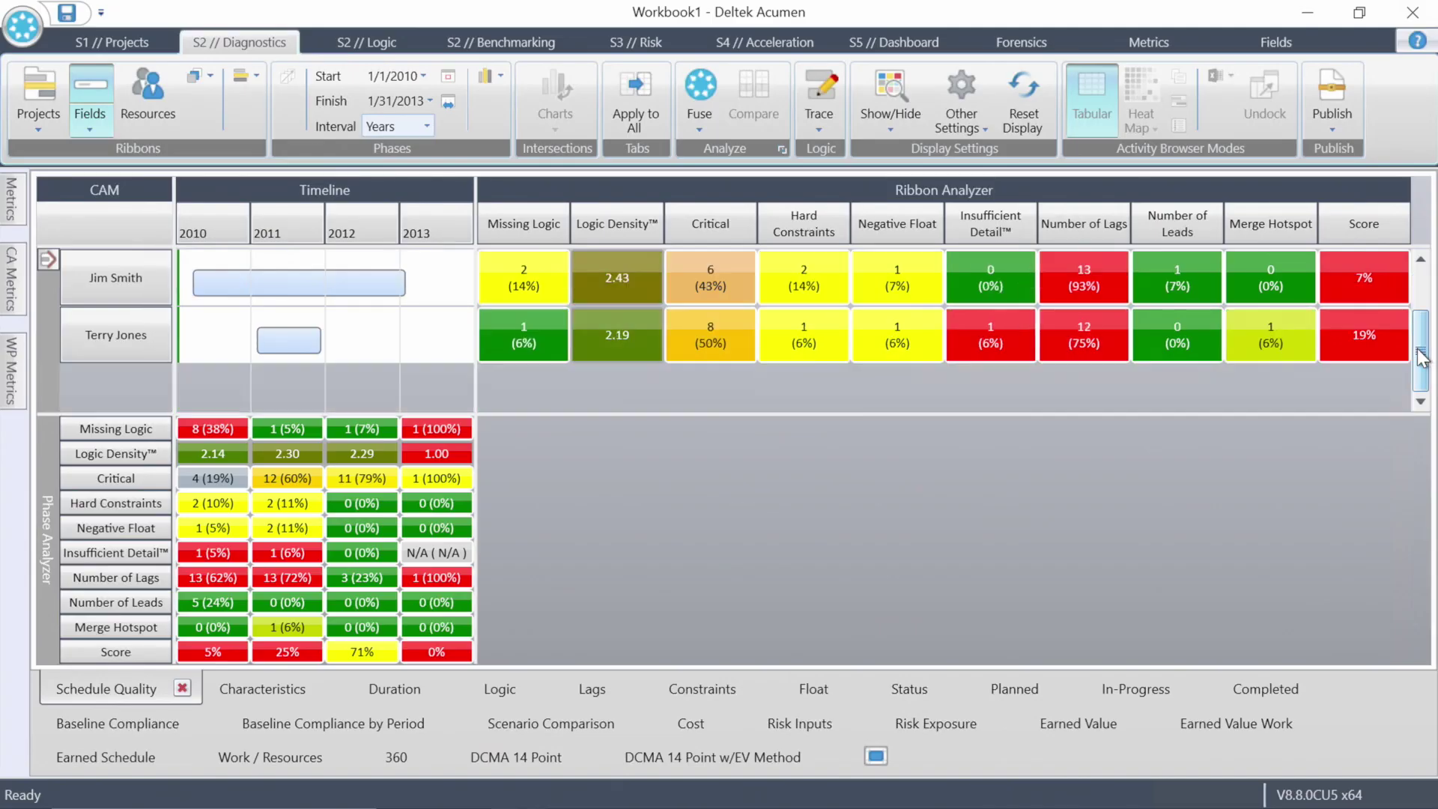
pyautogui.click(1420, 260)
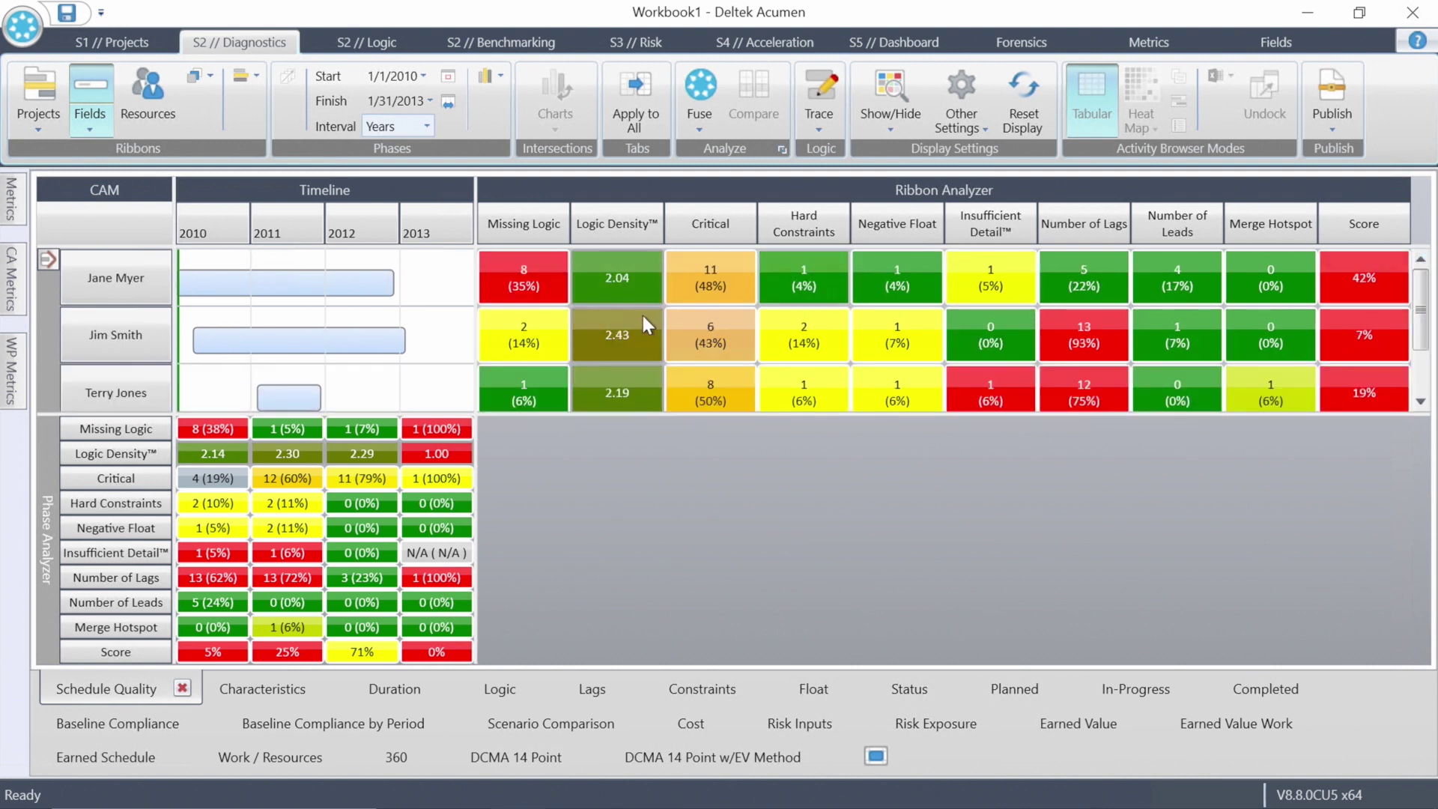
pyautogui.click(538, 265)
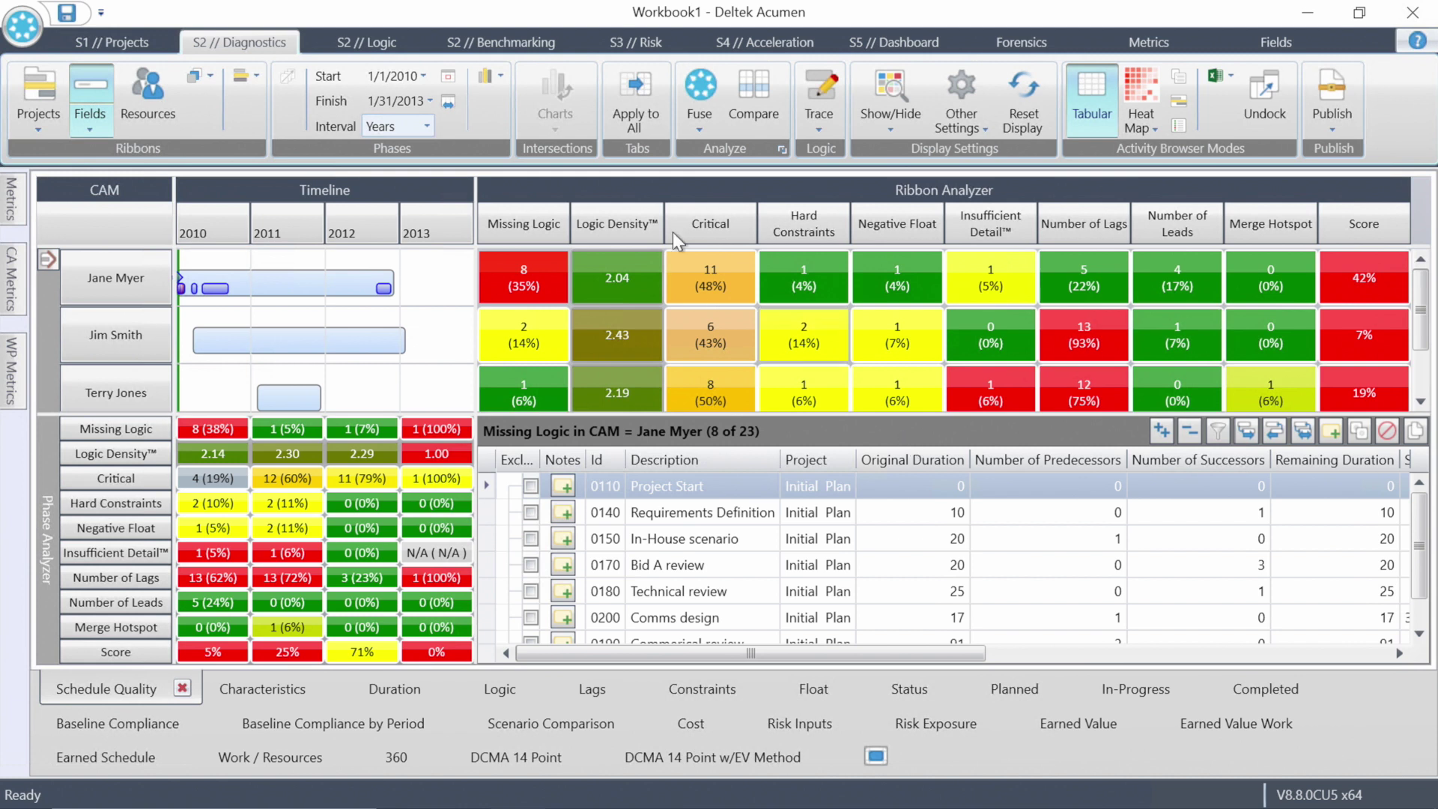
# Step: Apply the CAM grouping to all tabs and fuse Float metrics per CAM, scoring 46% and 36%
pyautogui.click(632, 101)
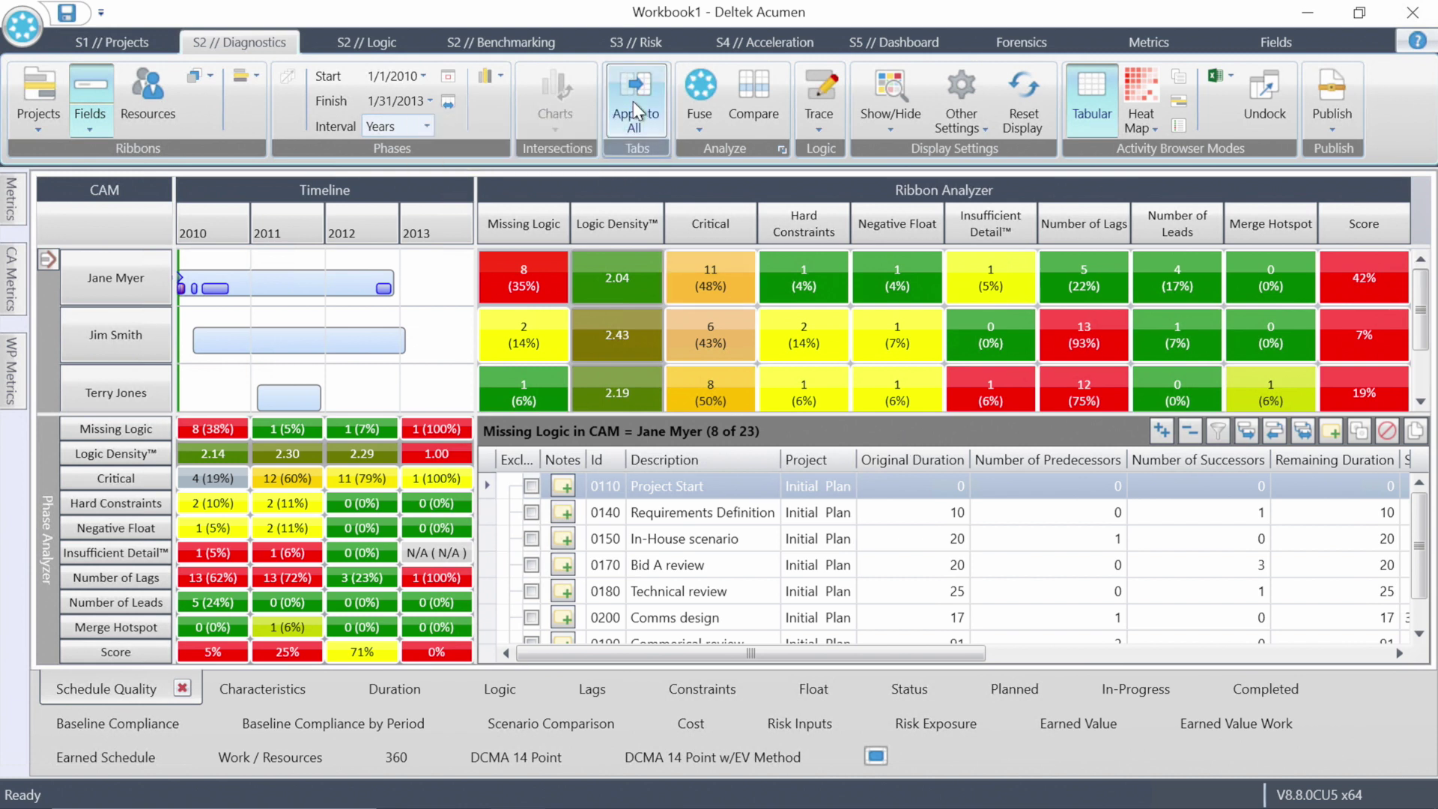
pyautogui.click(815, 693)
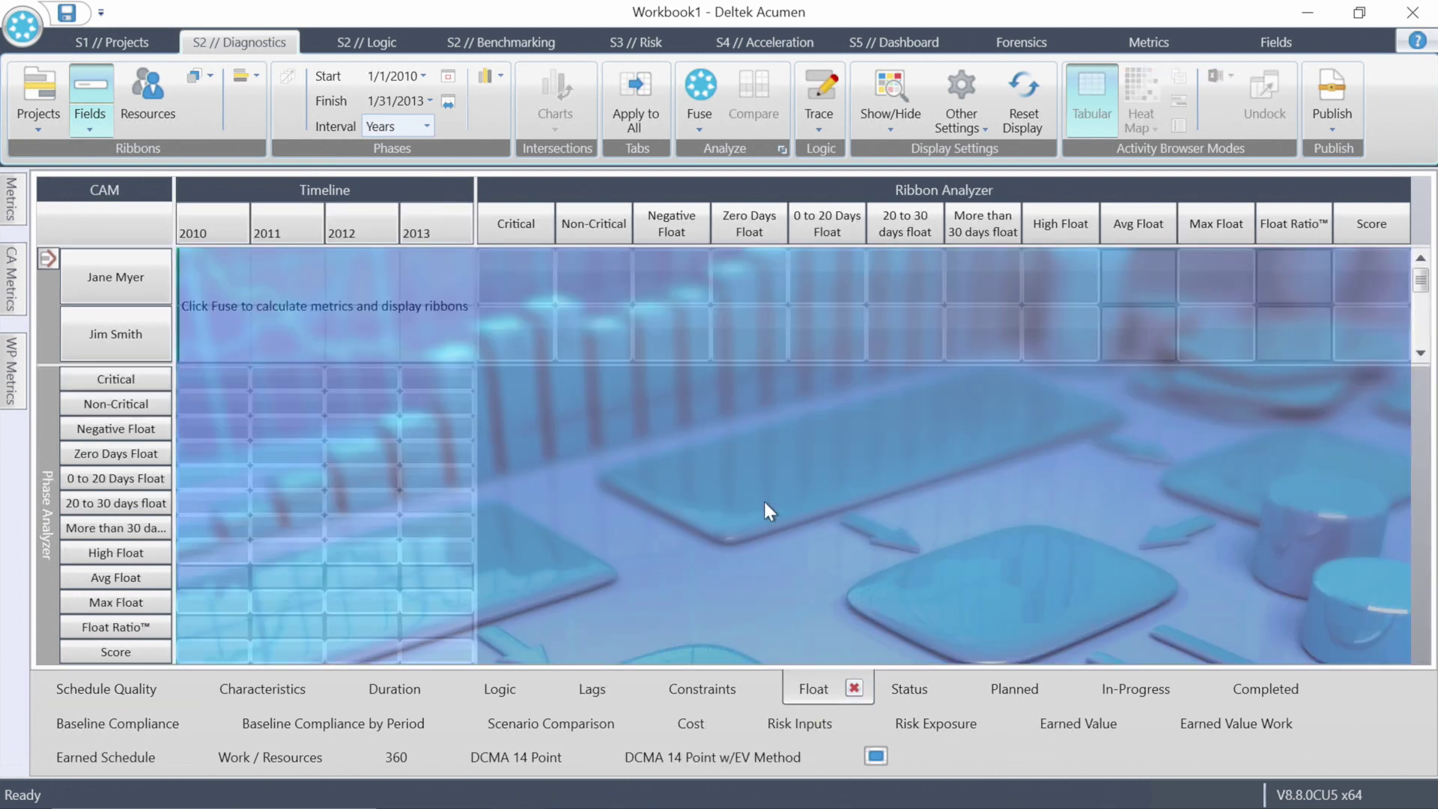
pyautogui.click(701, 86)
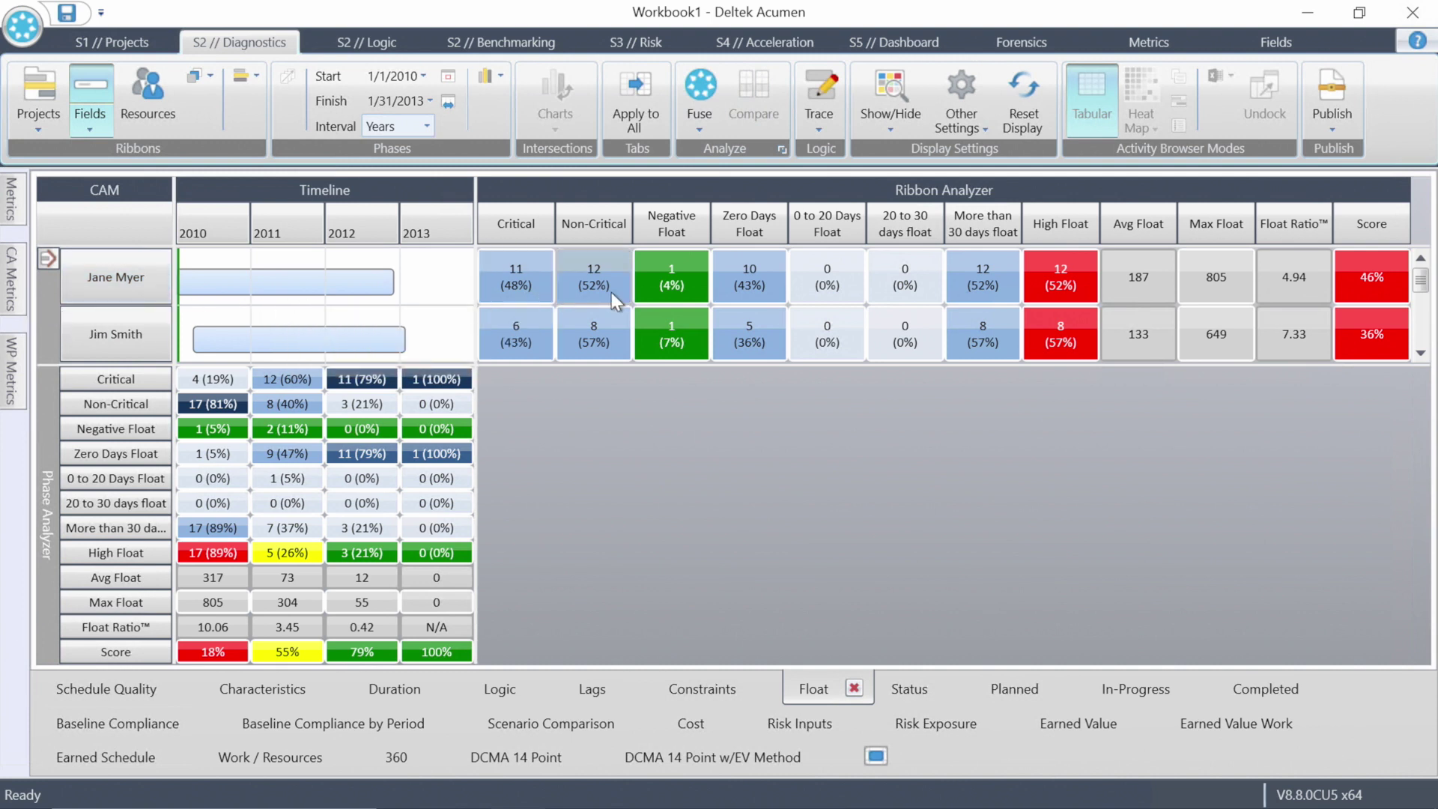
# Step: List that CAM's single negative-float activity, 0170 Bid A review, and scroll across its grid
pyautogui.click(682, 292)
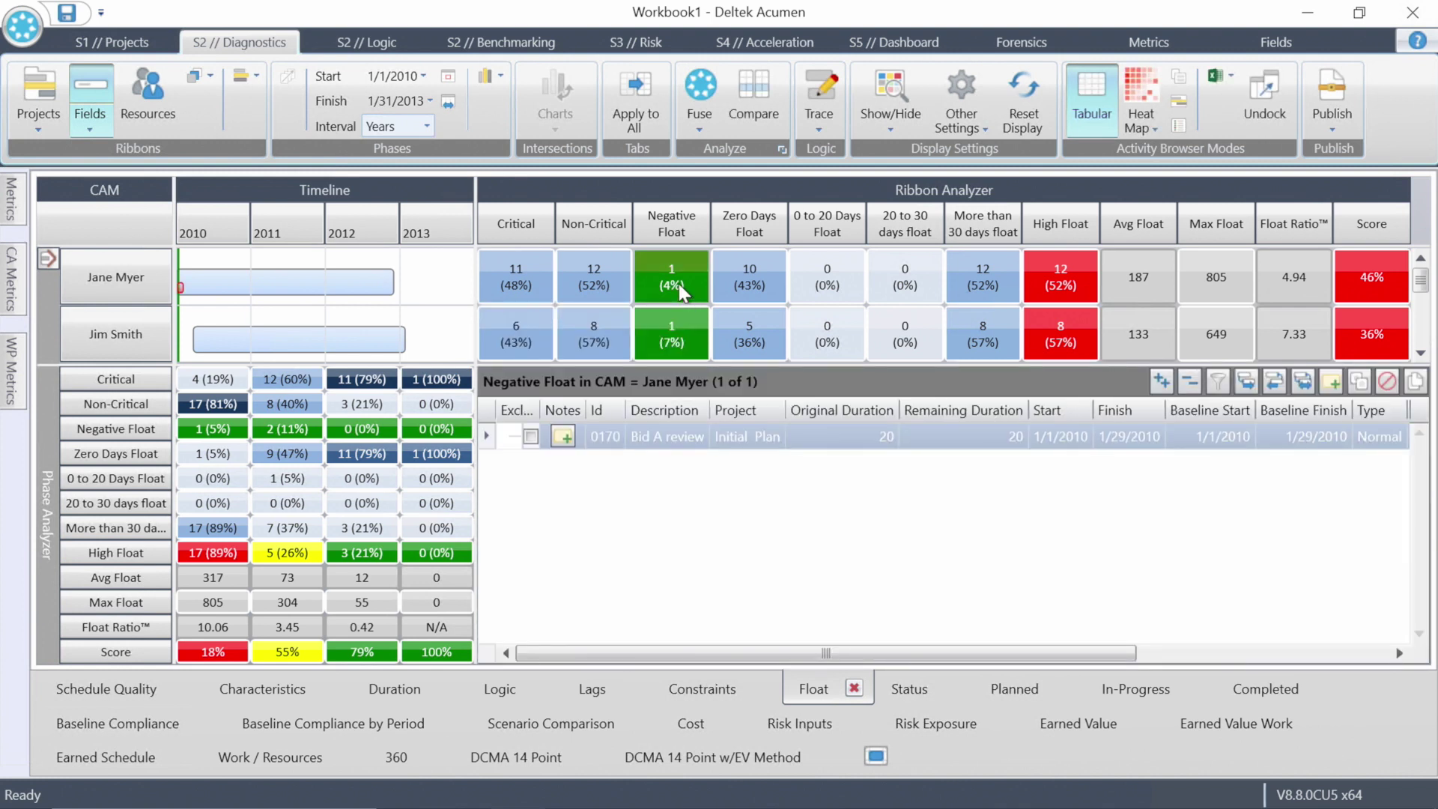
pyautogui.moveTo(824, 653); pyautogui.dragTo(1030, 650)
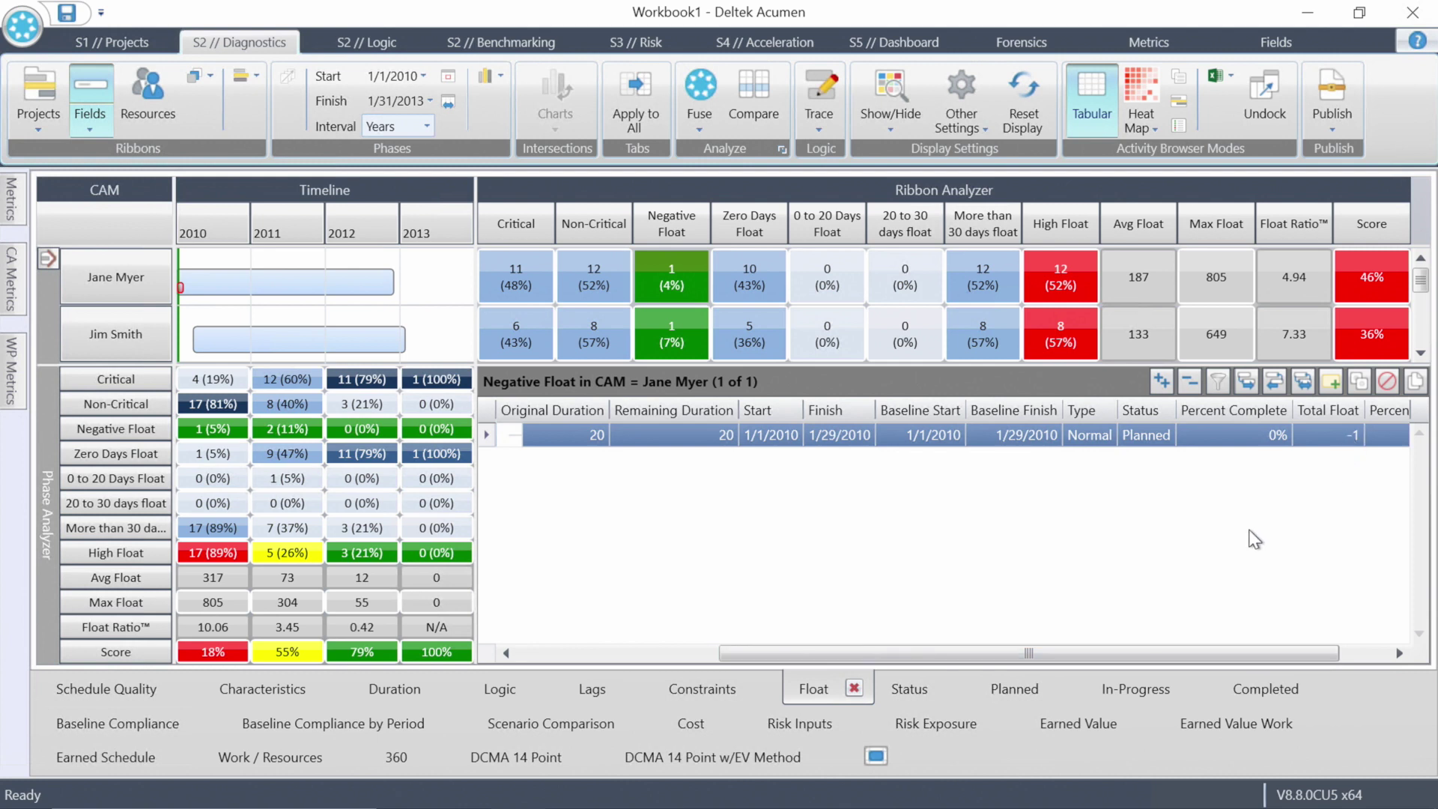
pyautogui.moveTo(1009, 658); pyautogui.dragTo(654, 650)
pyautogui.moveTo(843, 289)
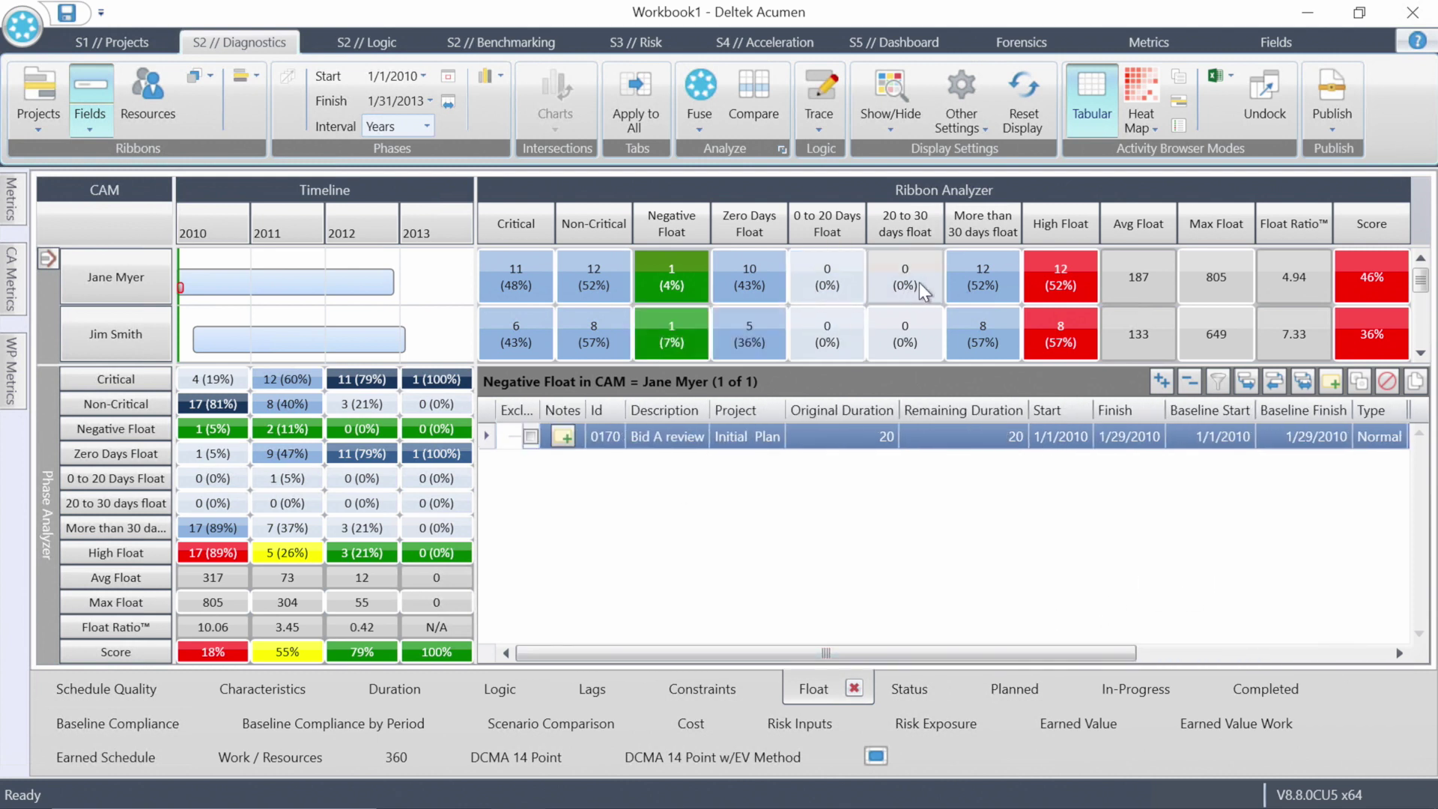
pyautogui.moveTo(981, 287)
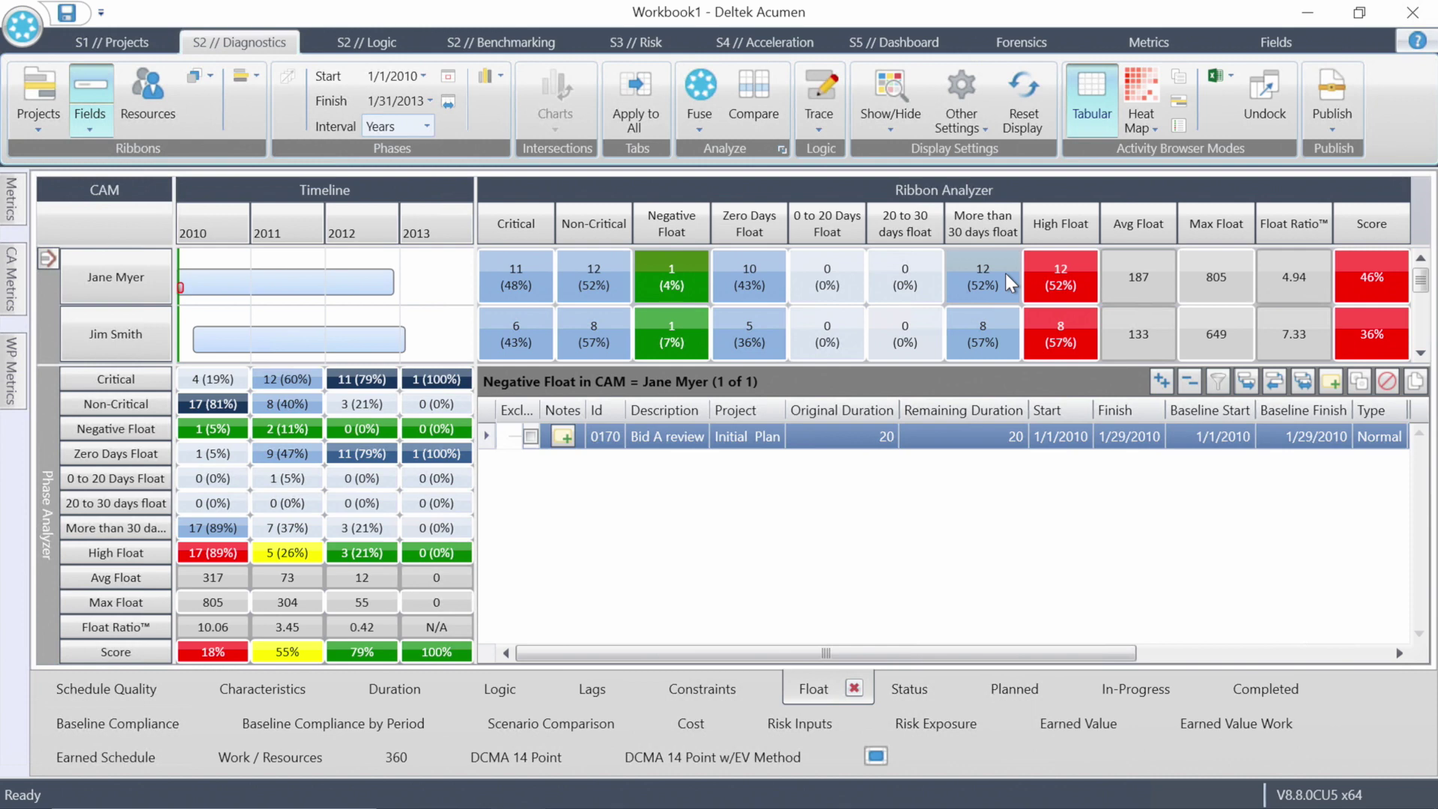
# Step: Focus on the selected CAM's activities, regroup by Location, and fuse float metrics: Domestic 17%, Offshore 75%
pyautogui.doubleClick(114, 276)
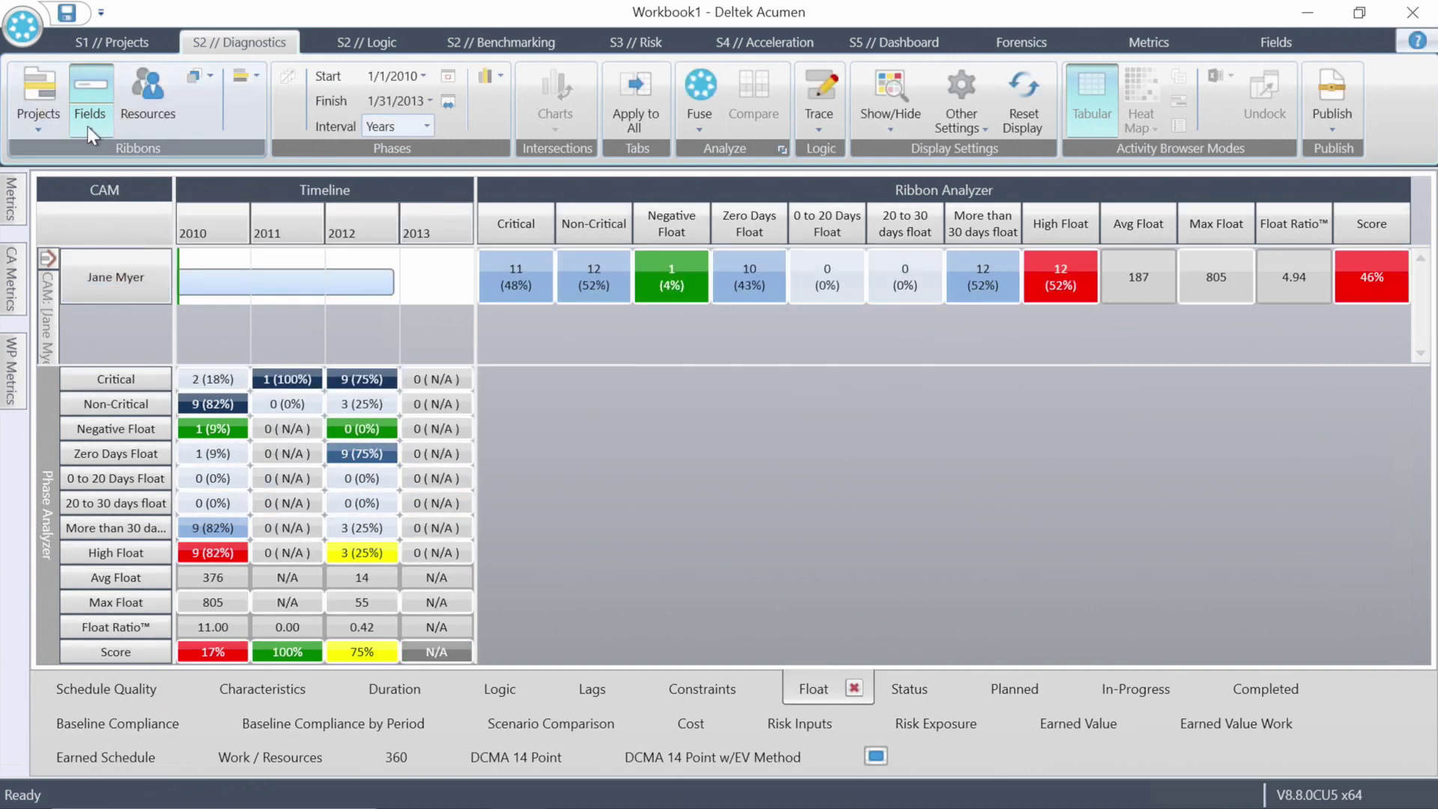
pyautogui.click(89, 119)
pyautogui.moveTo(198, 168)
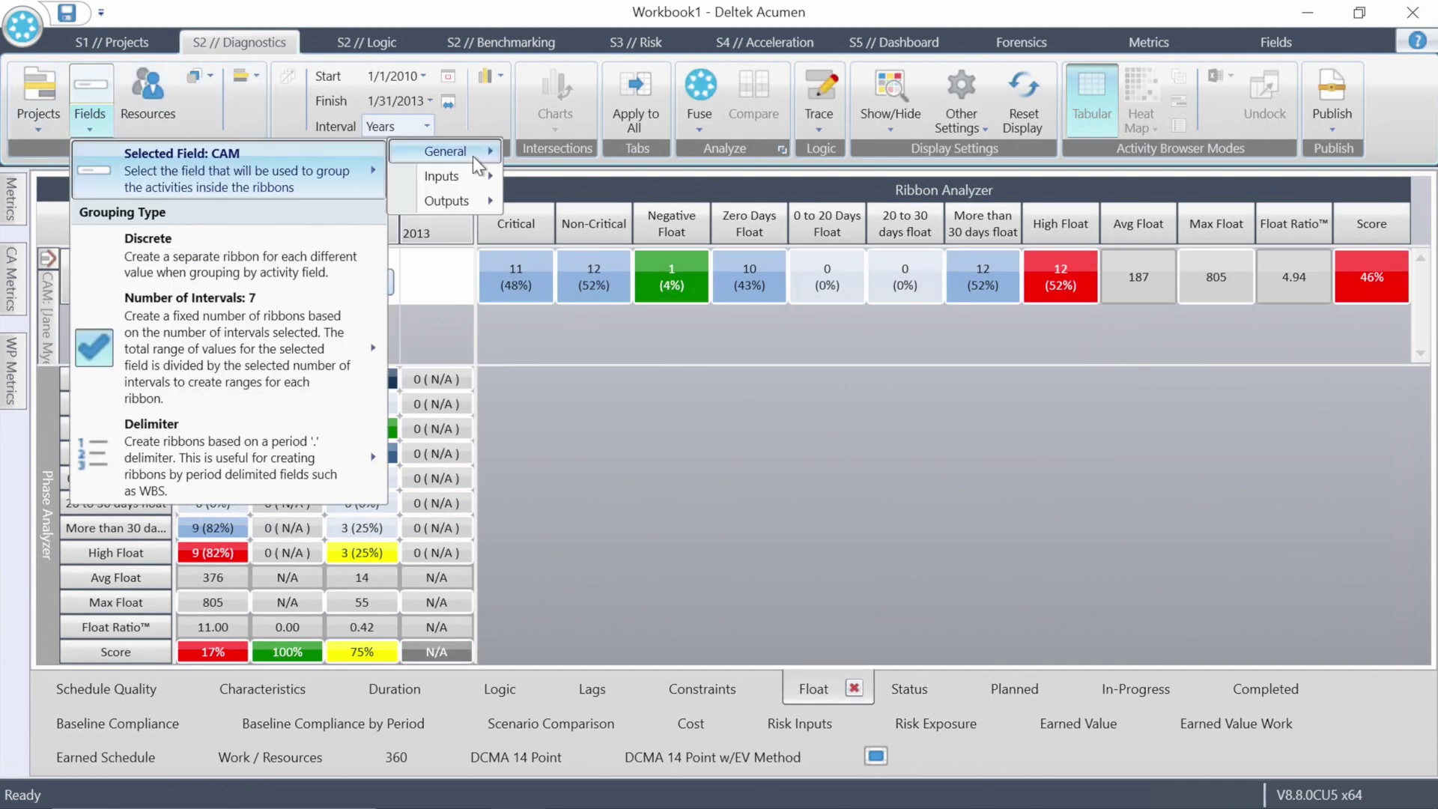
pyautogui.moveTo(477, 161)
pyautogui.scroll(-2, 614, 460)
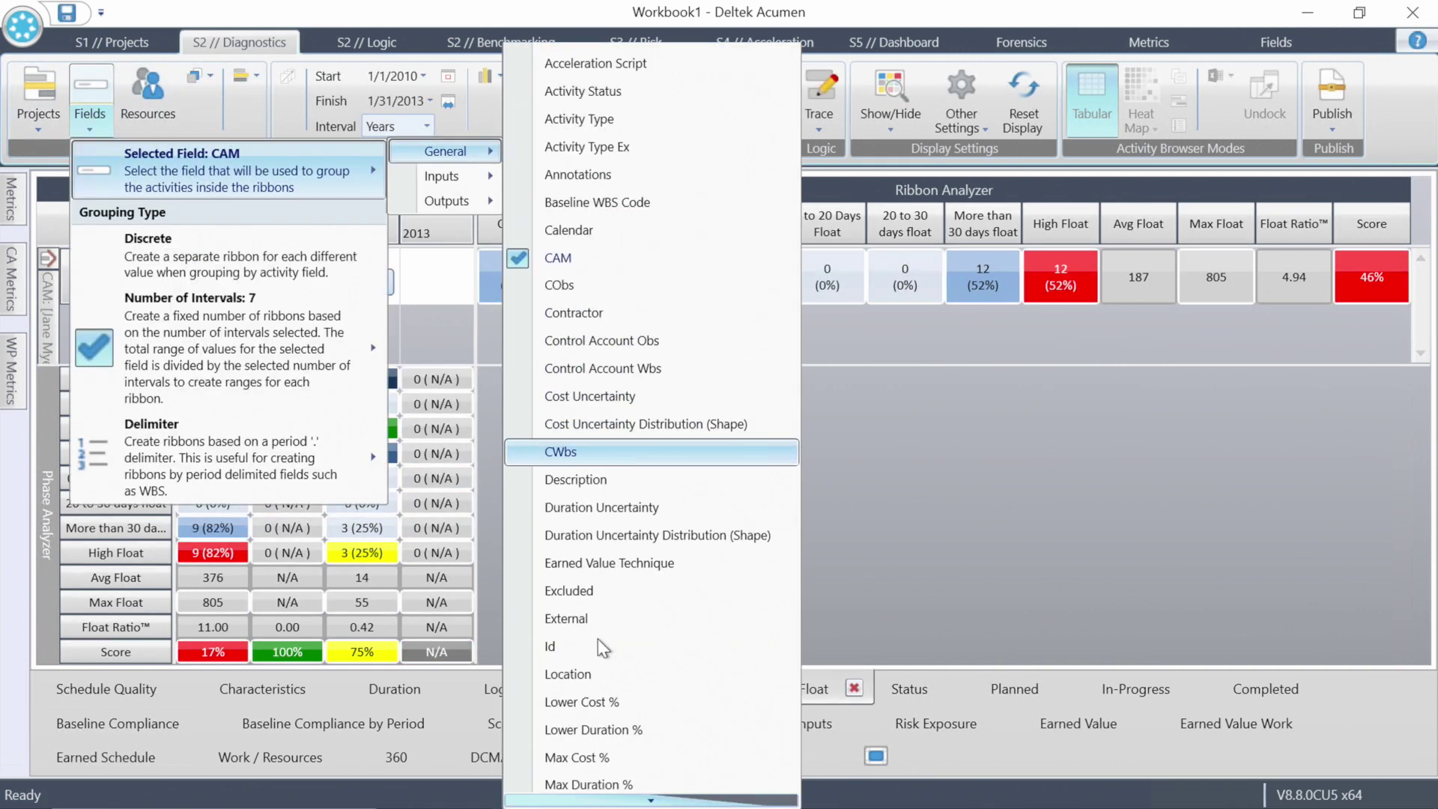
pyautogui.click(569, 674)
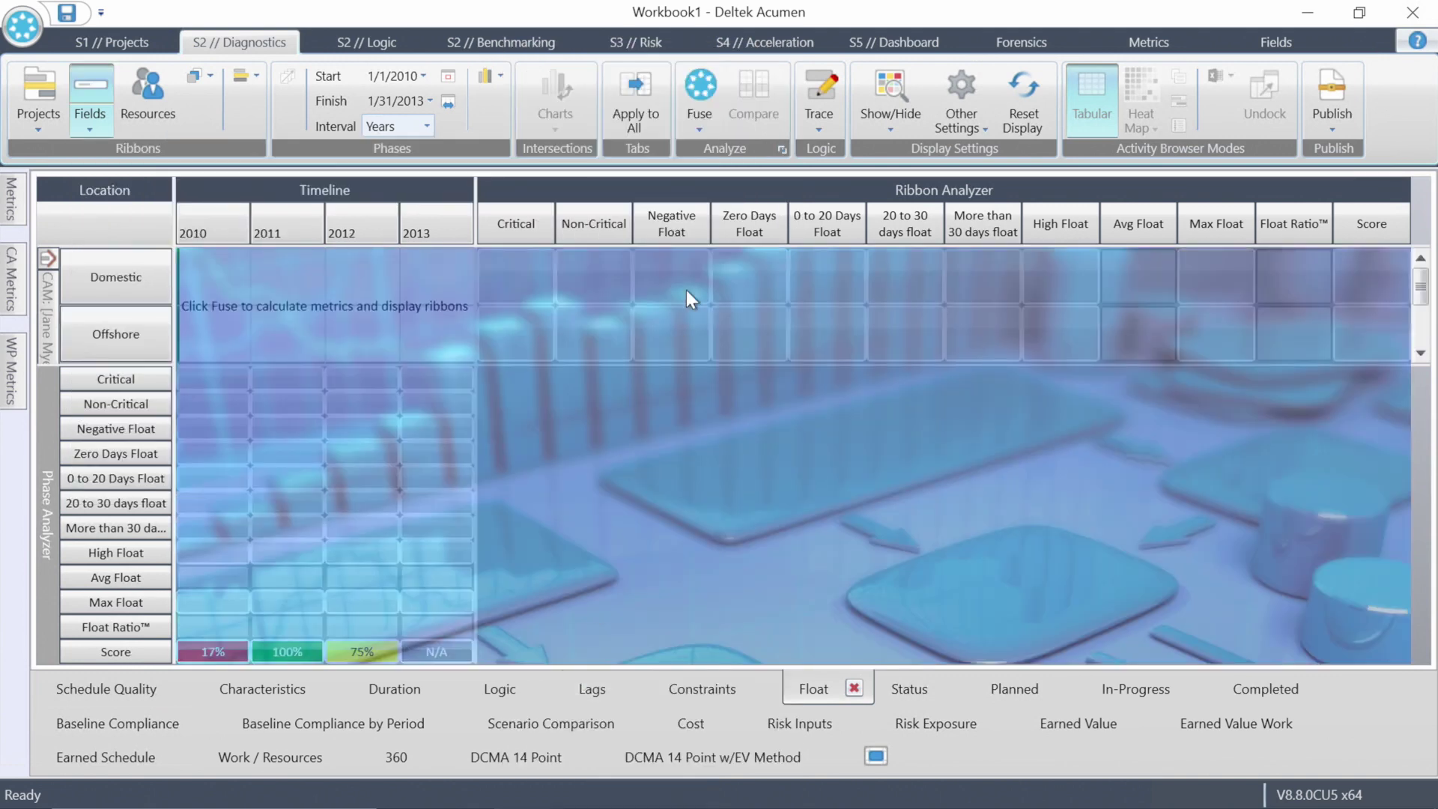
pyautogui.click(702, 82)
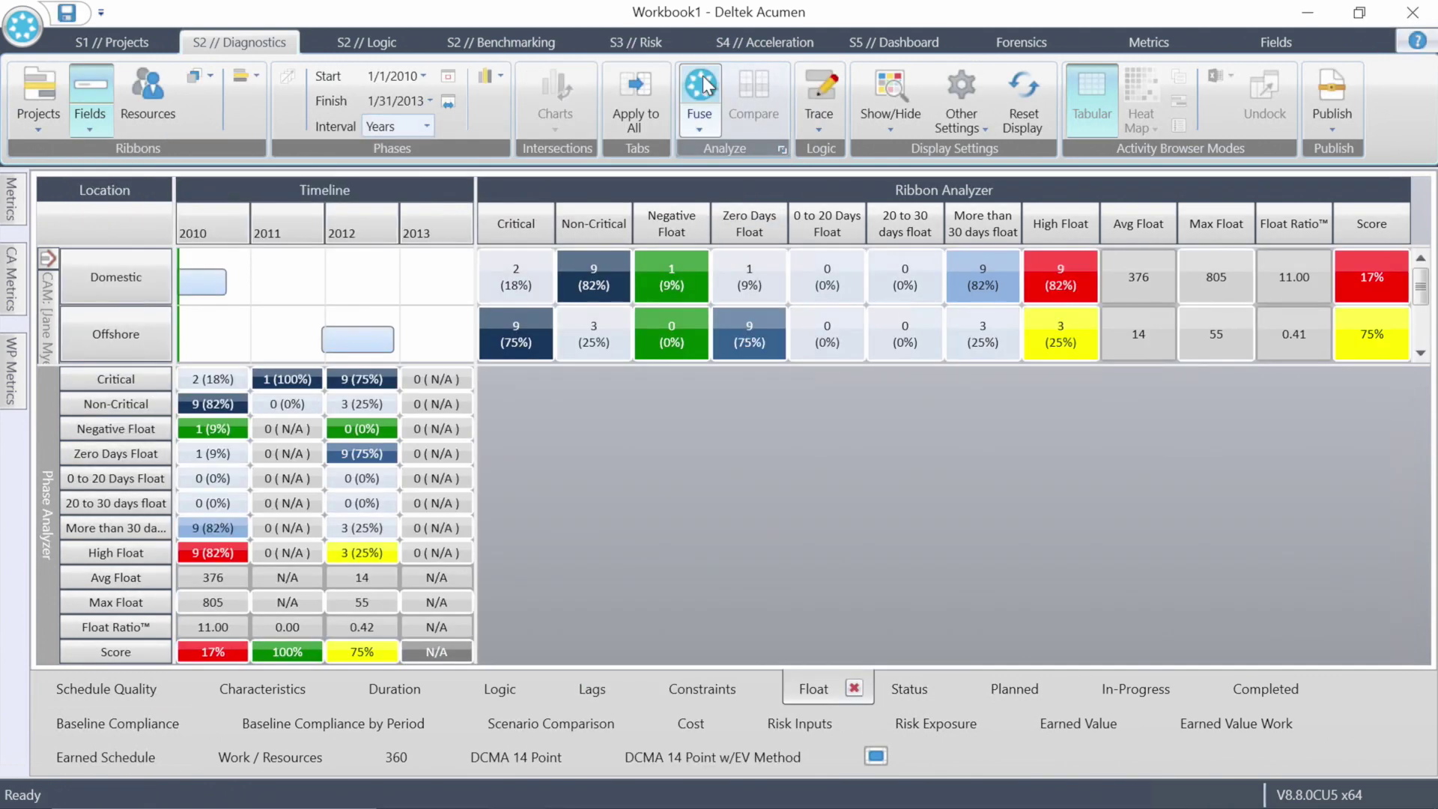
pyautogui.click(1419, 355)
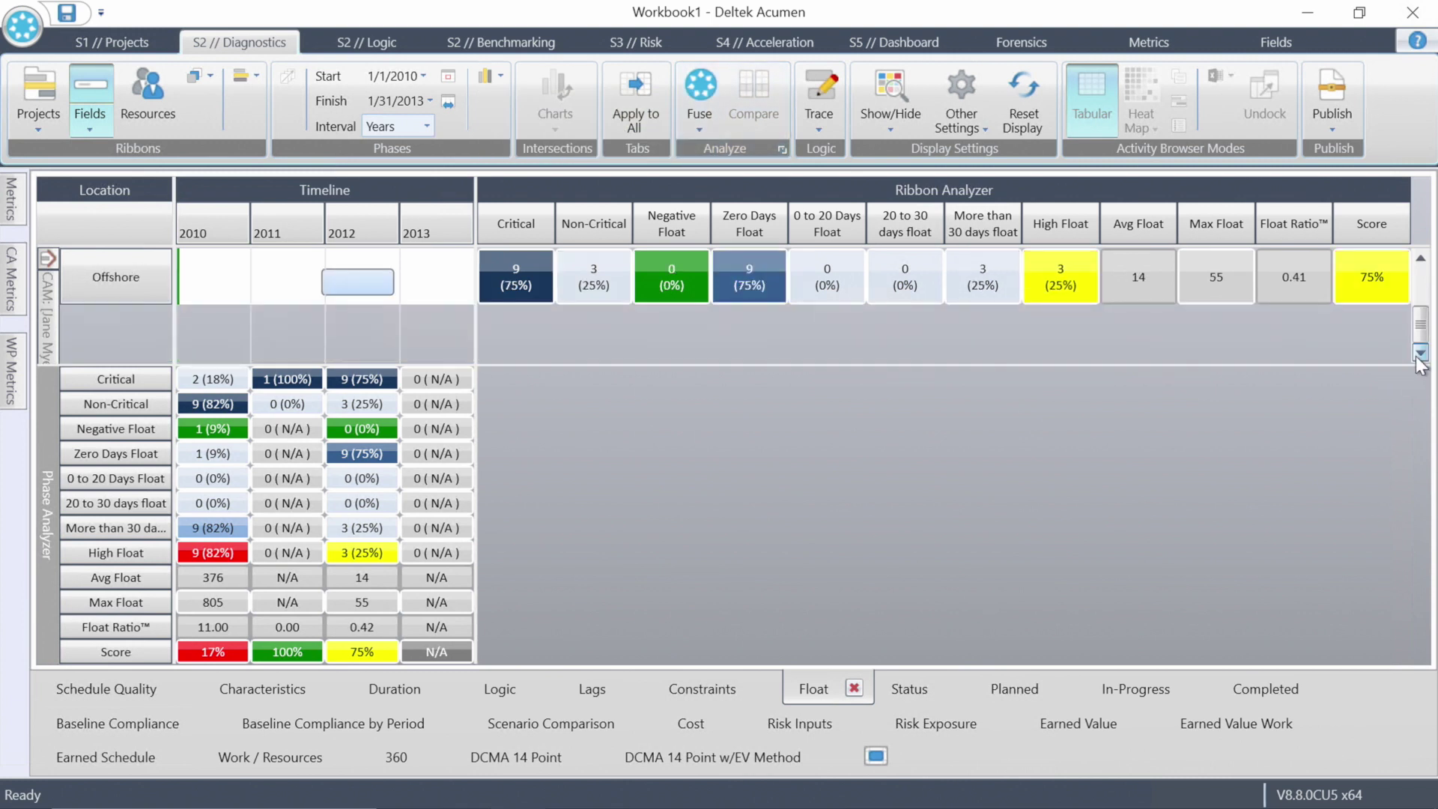
pyautogui.click(1420, 261)
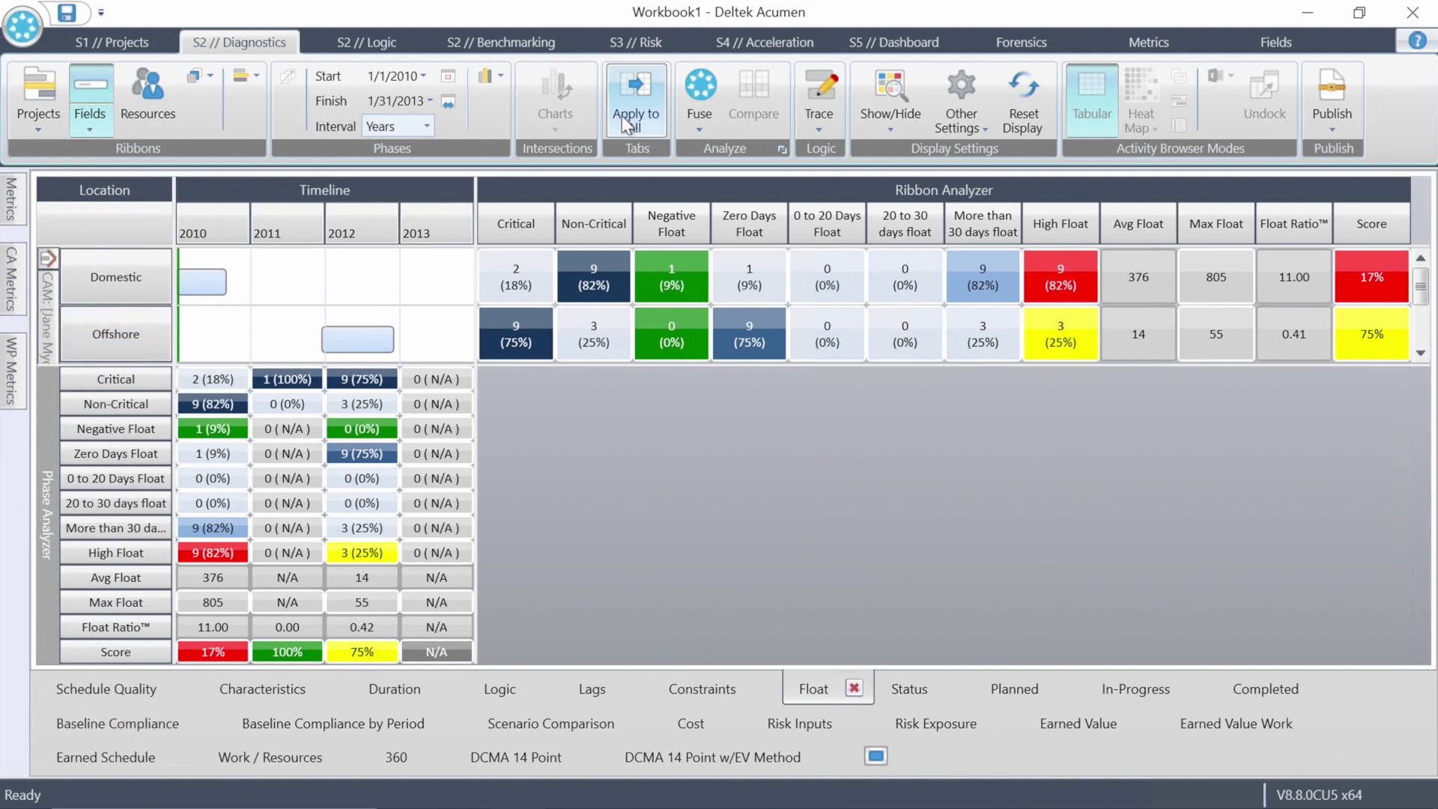
# Step: Fuse Schedule Quality metrics by Location and list the seven Domestic activities missing logic
pyautogui.click(90, 690)
pyautogui.click(701, 98)
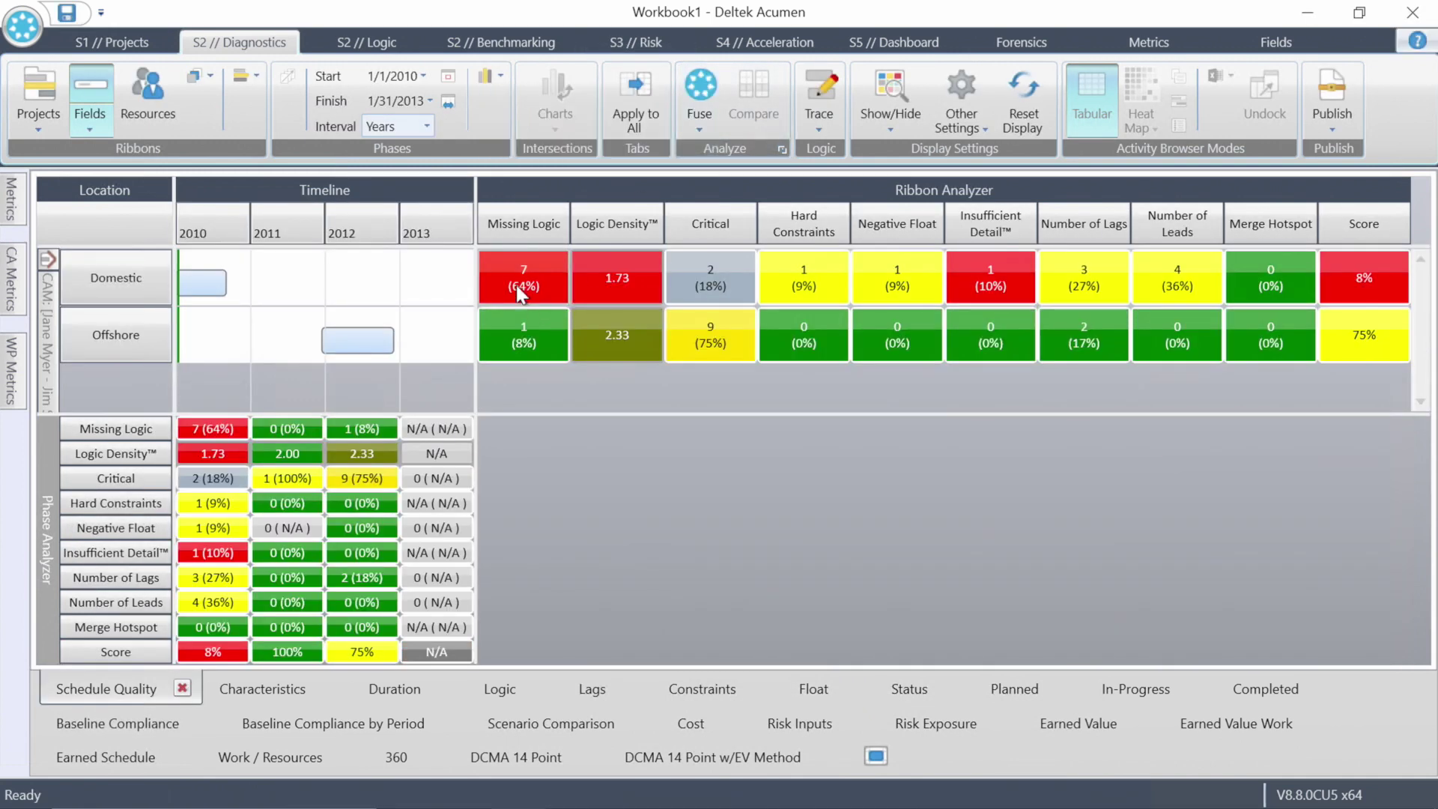
pyautogui.click(494, 292)
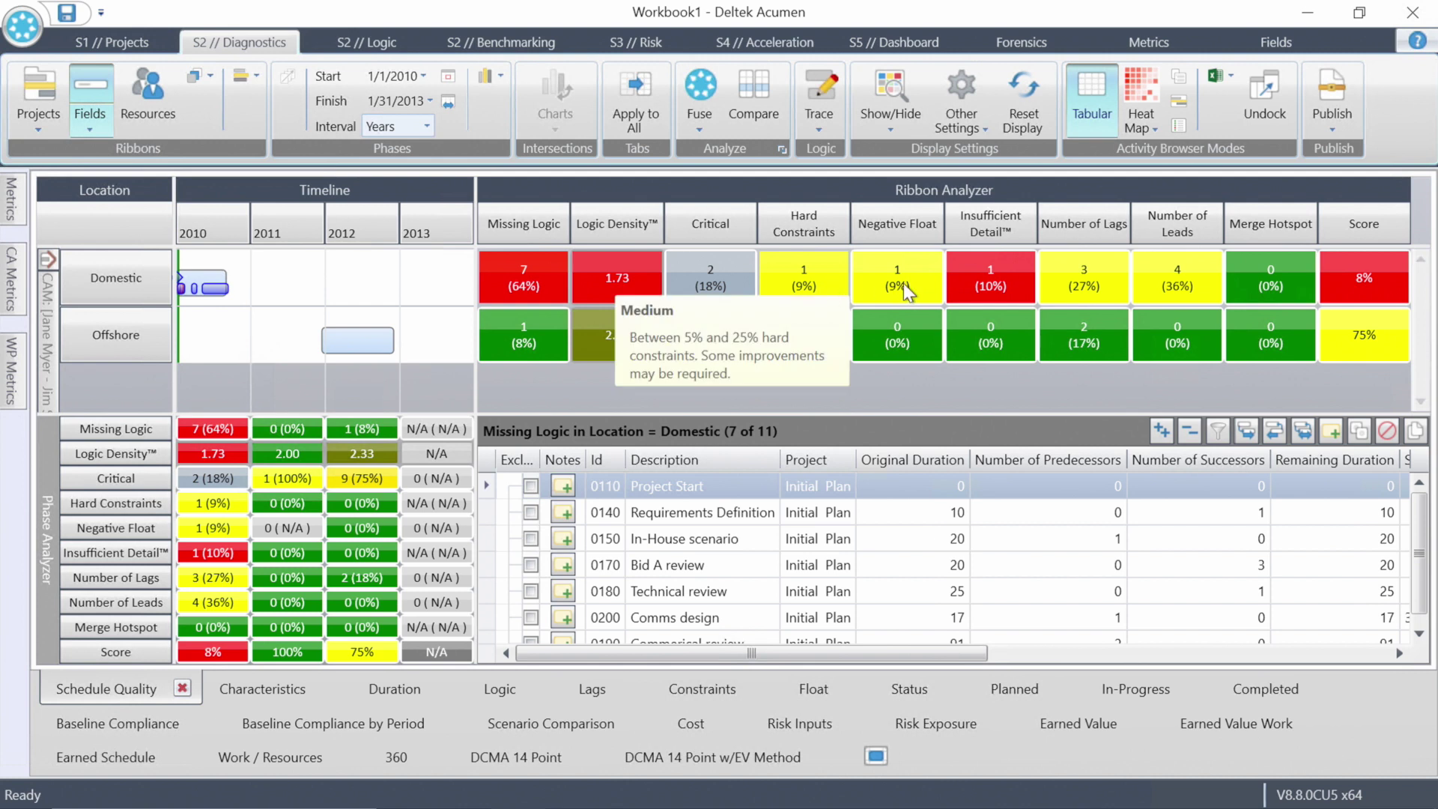
pyautogui.moveTo(905, 283)
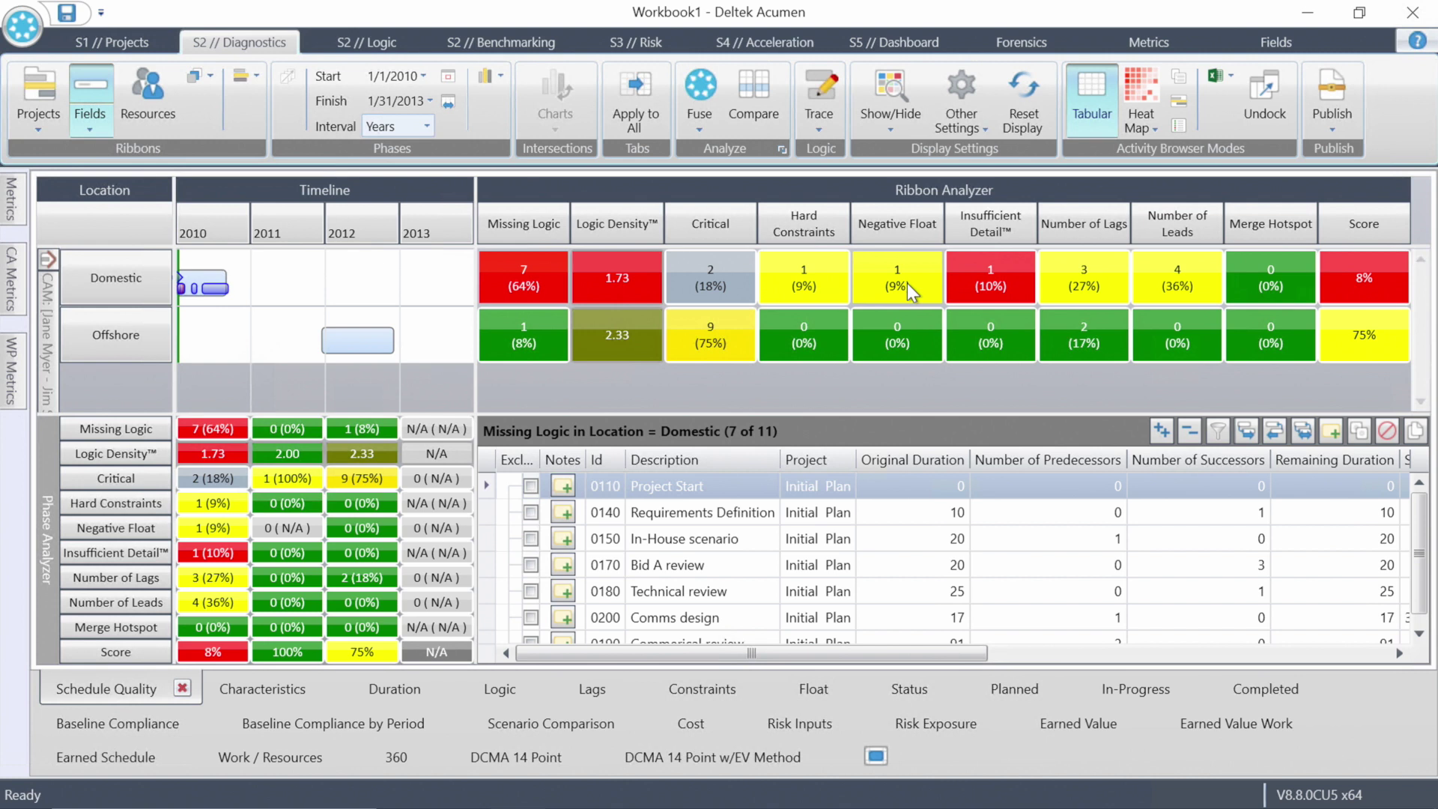
pyautogui.moveTo(177, 206)
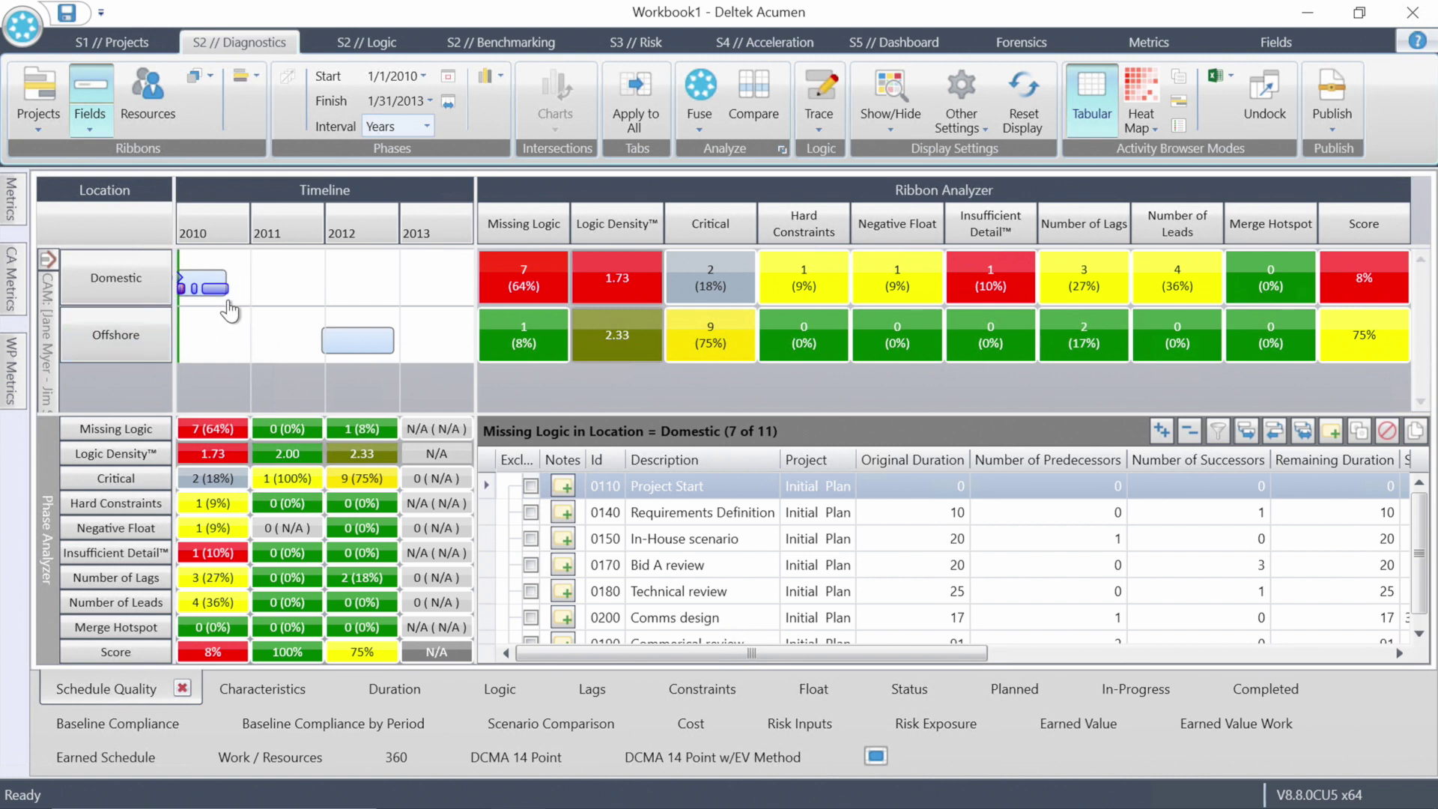
# Step: Reset to one Initial Plan ribbon (26%, 25 critical, 4 hard constraints, 5 leads) and read each metric's help
pyautogui.moveTo(548, 296)
pyautogui.click(1027, 102)
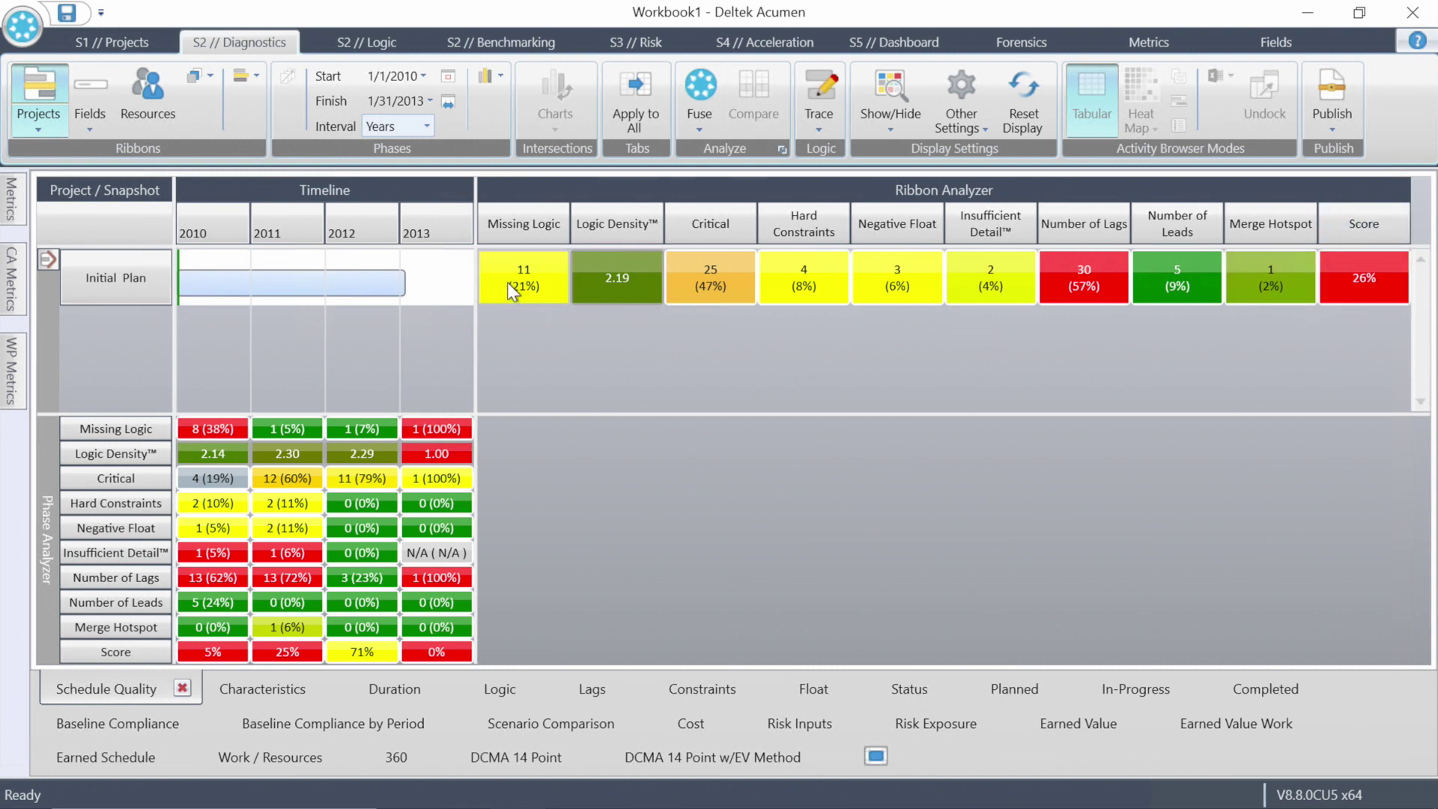
pyautogui.moveTo(508, 283)
pyautogui.moveTo(634, 233)
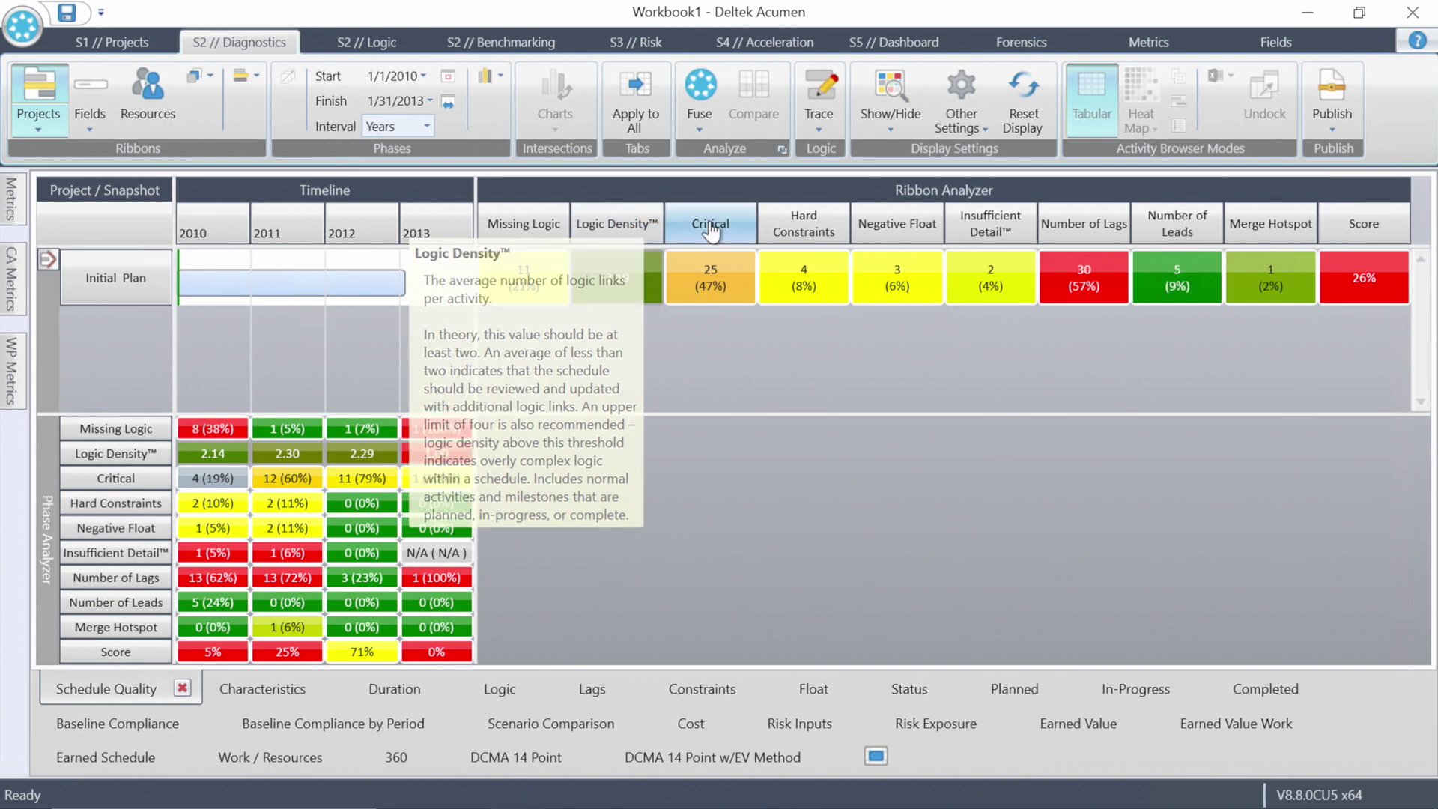
pyautogui.moveTo(710, 233)
pyautogui.moveTo(779, 234)
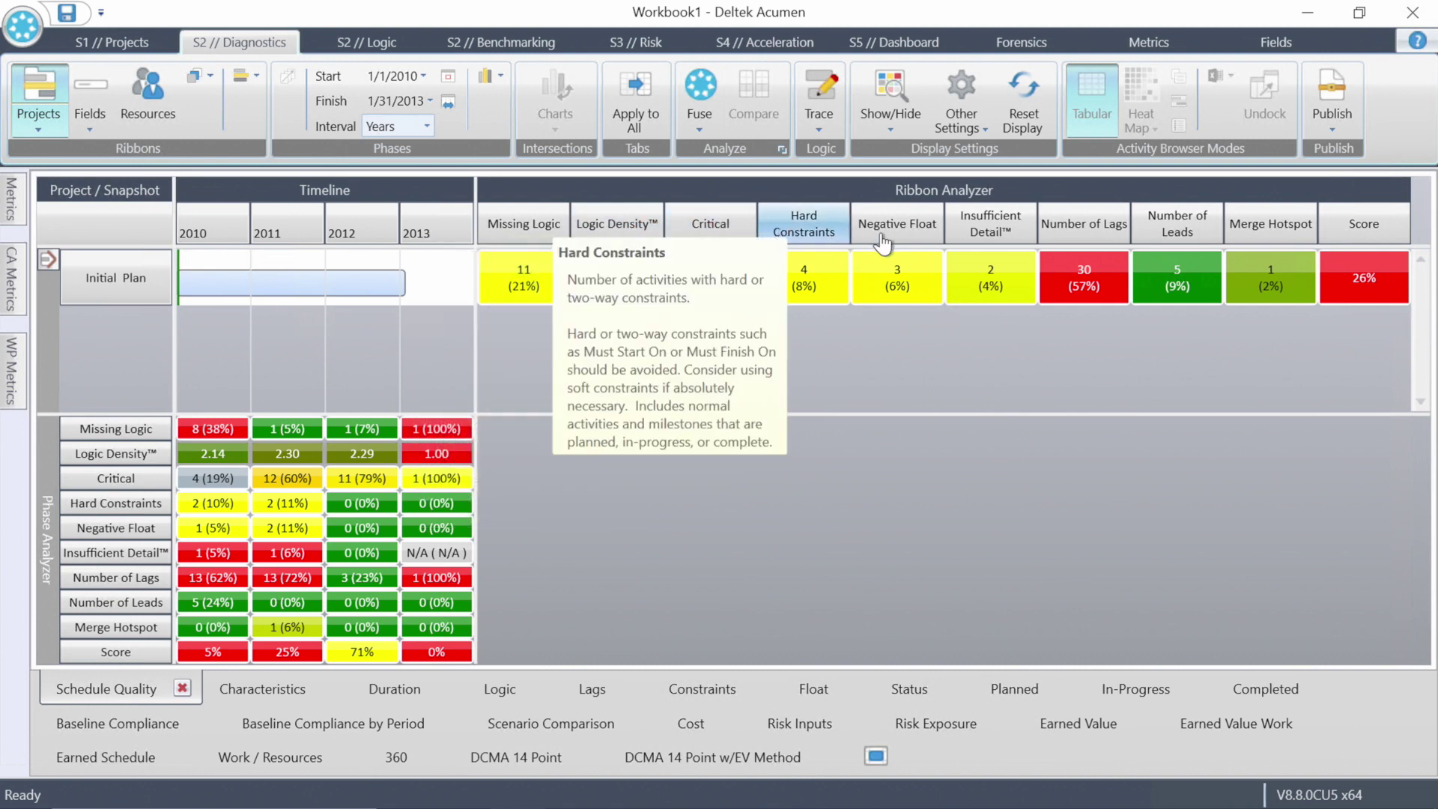
pyautogui.moveTo(883, 243)
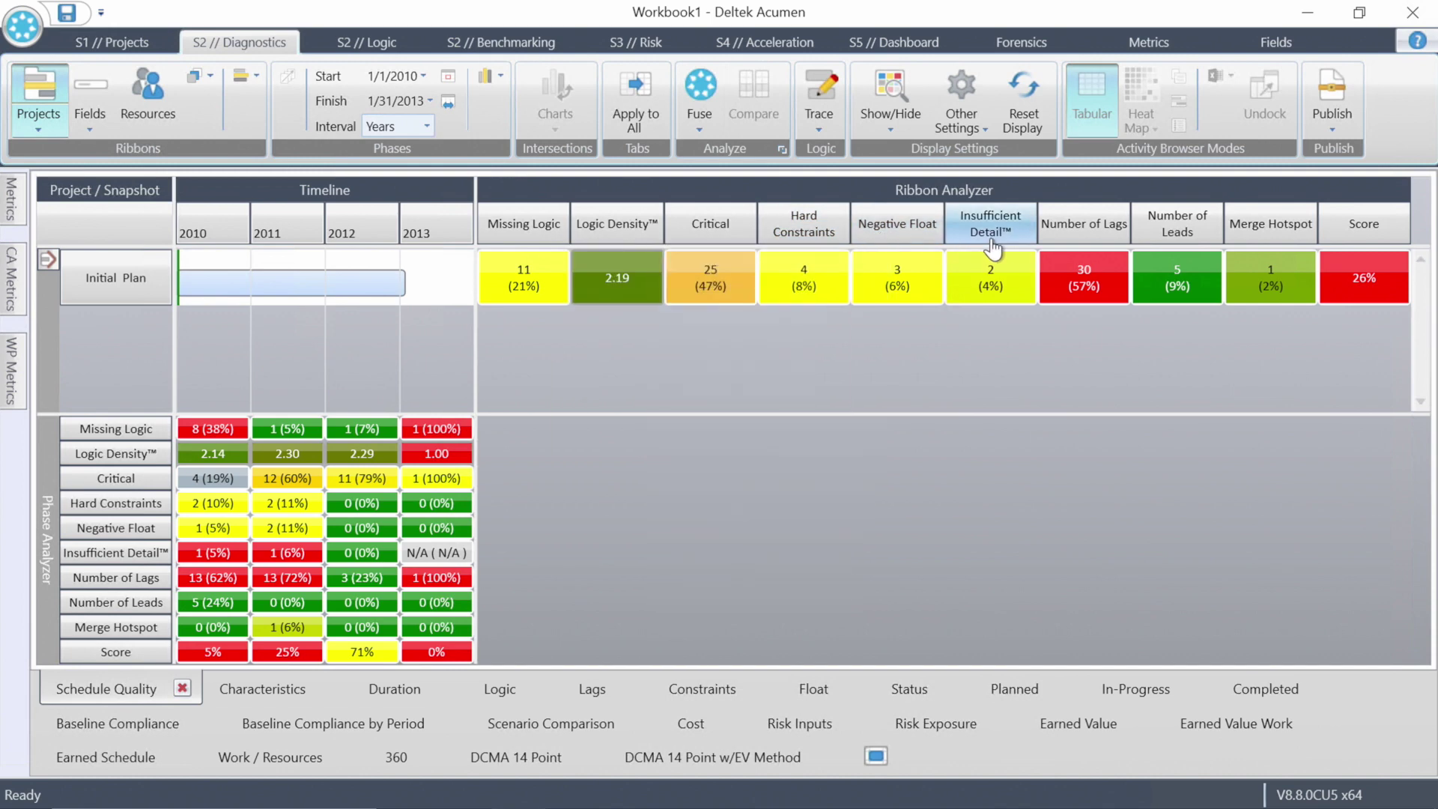
pyautogui.moveTo(993, 249)
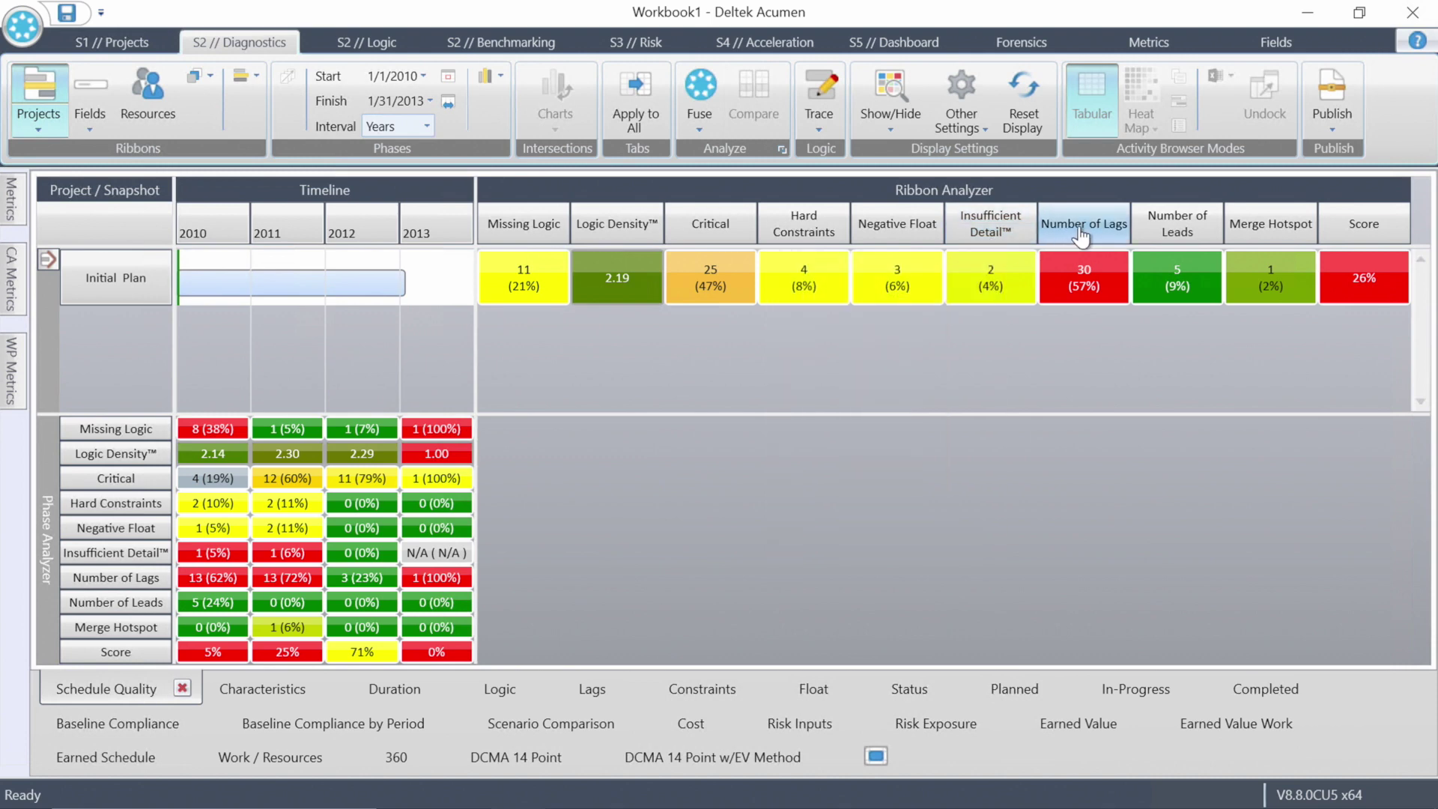
pyautogui.moveTo(1187, 239)
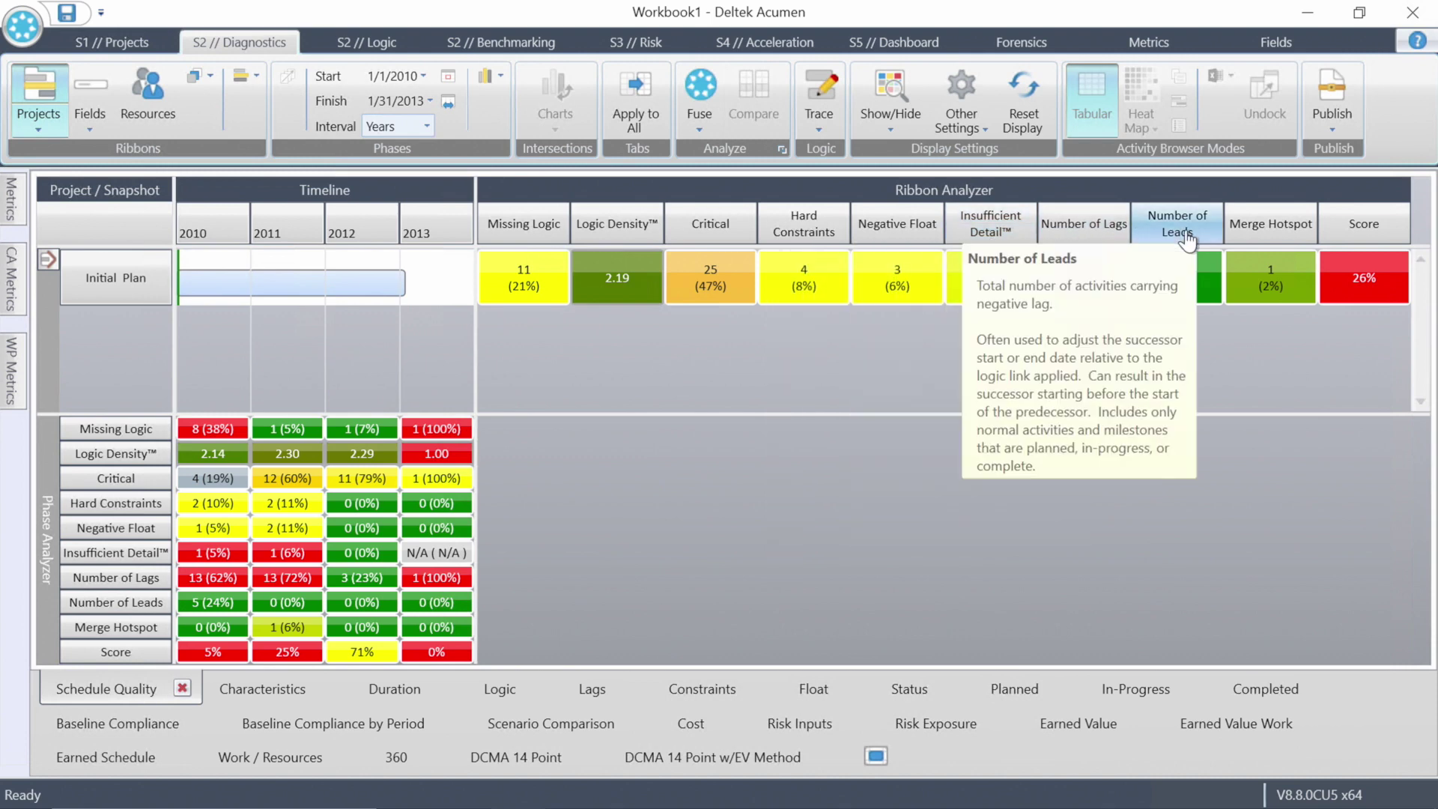
# Step: Regroup the ribbons by CAM and fuse the metrics, scoring the three CAMs 42%, 7% and 19%
pyautogui.click(89, 131)
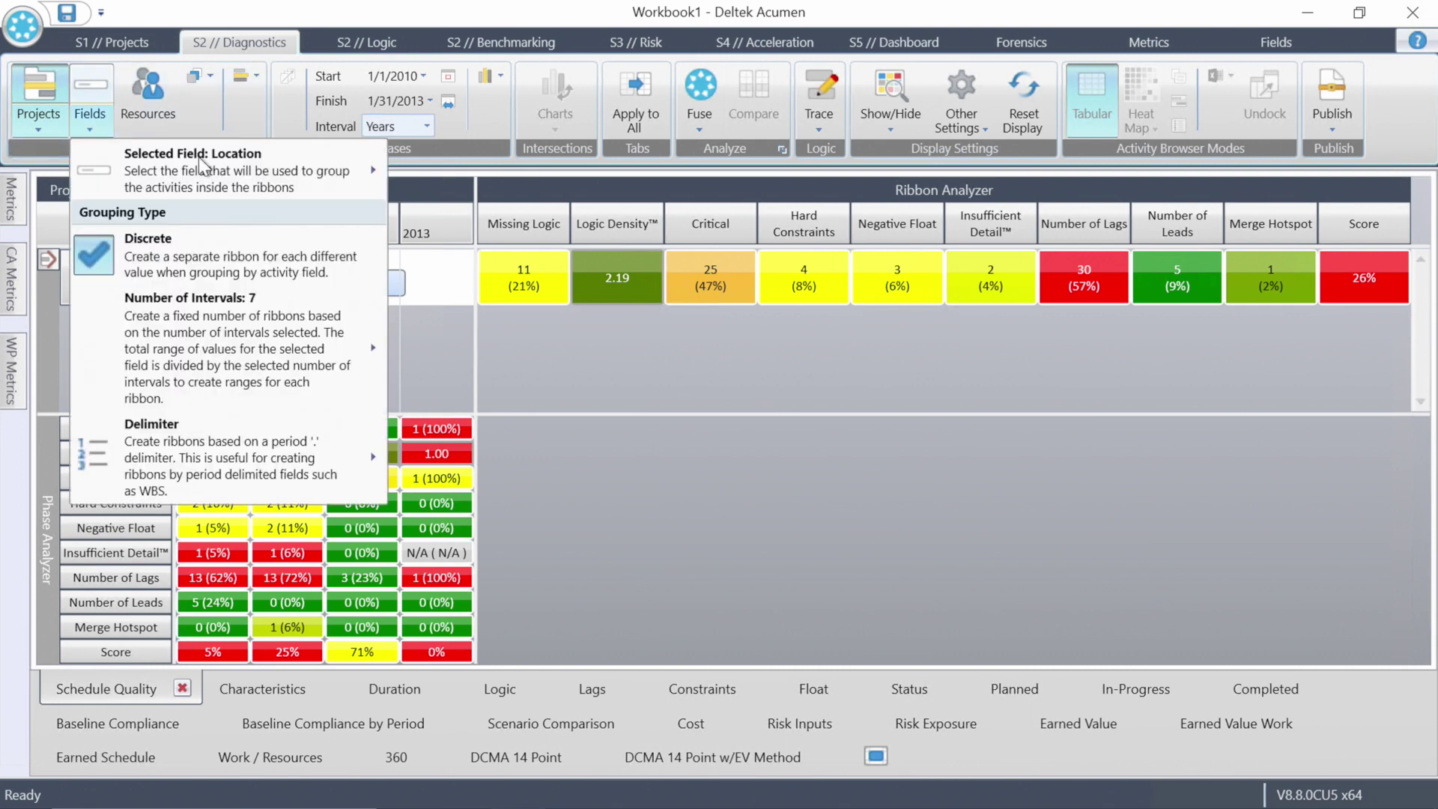
pyautogui.moveTo(367, 171)
pyautogui.moveTo(464, 153)
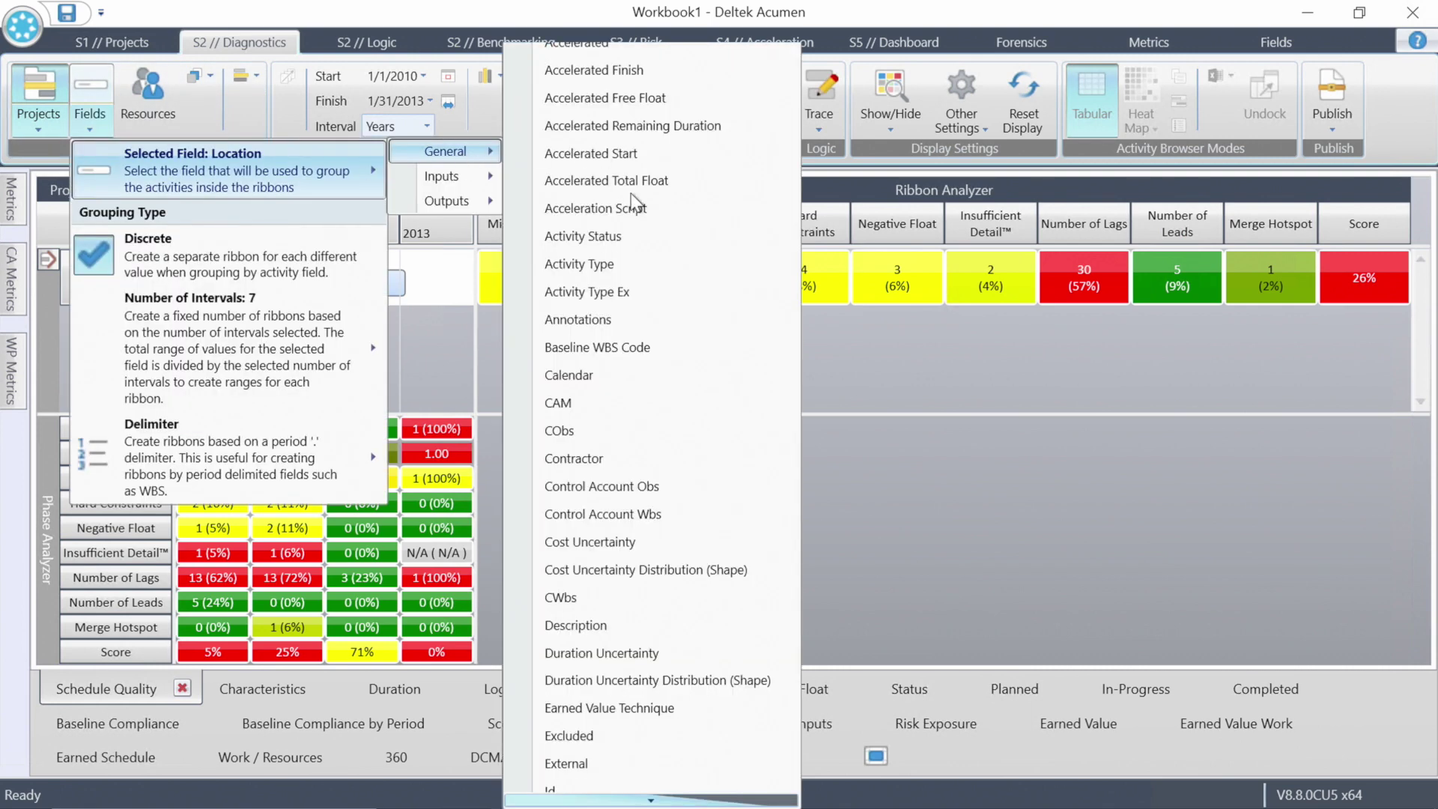
pyautogui.click(588, 403)
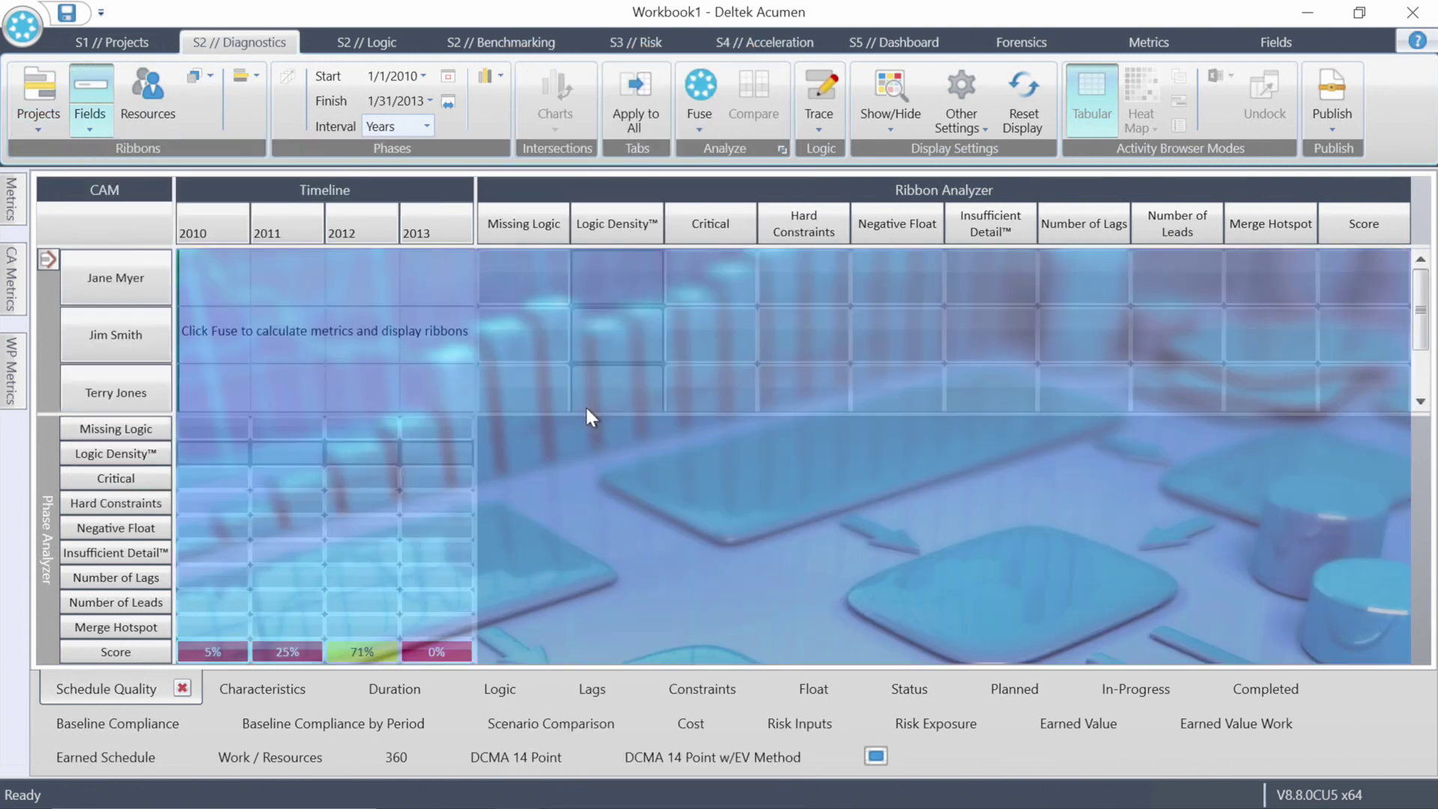
pyautogui.click(696, 81)
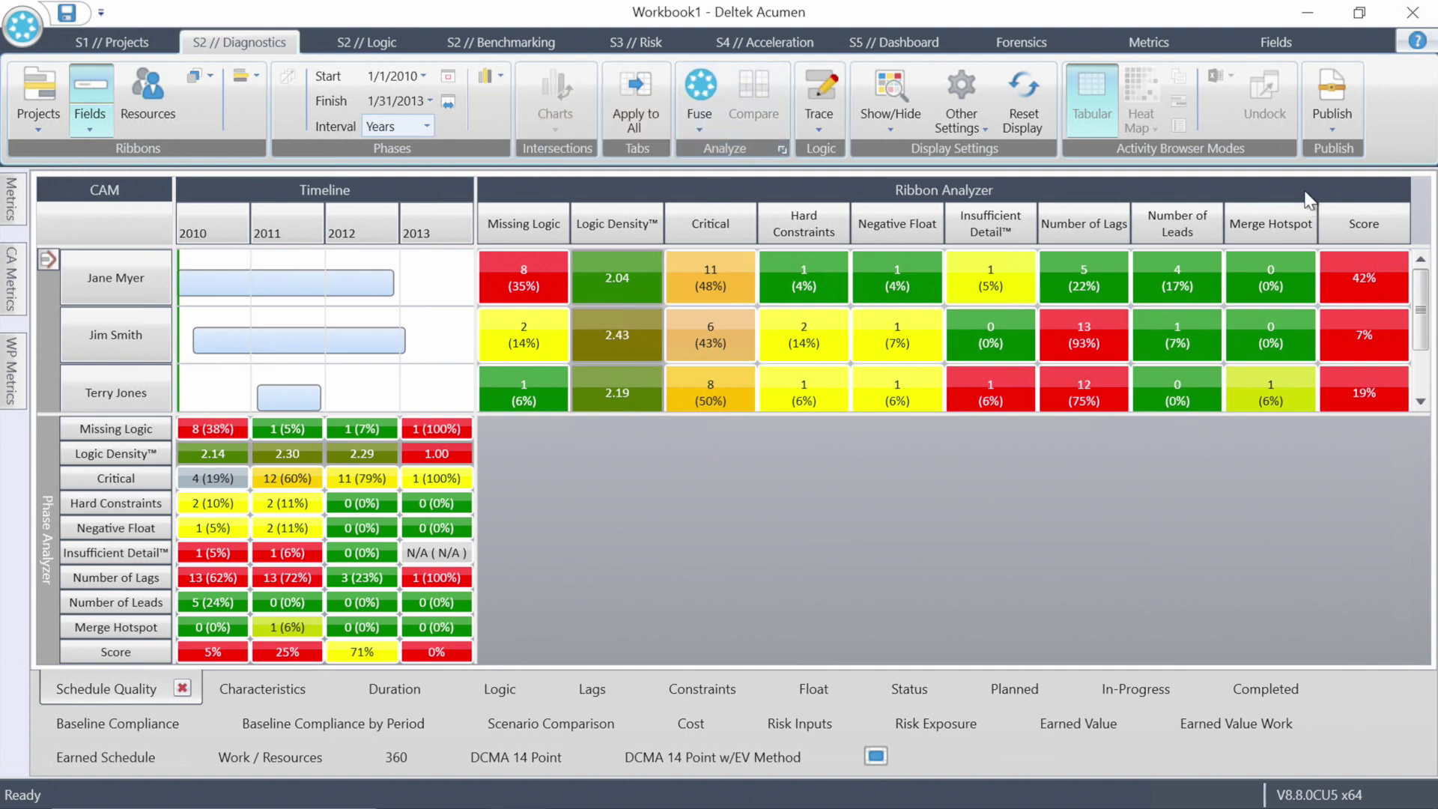
# Step: Publish a Word executive briefing to Documents as 'Workbook1 - Schedule Quality', replacing the existing file
pyautogui.click(1330, 119)
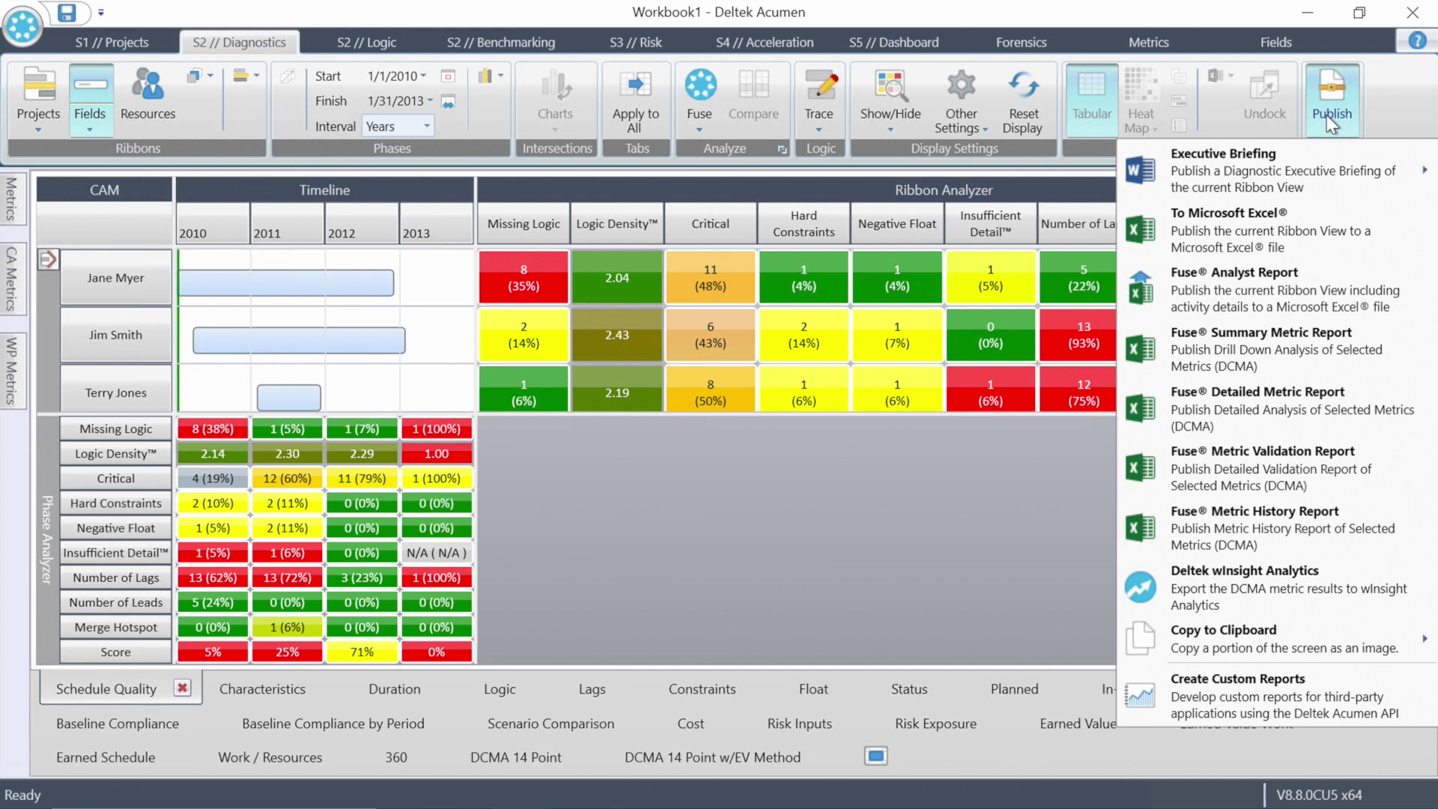
pyautogui.moveTo(1326, 173)
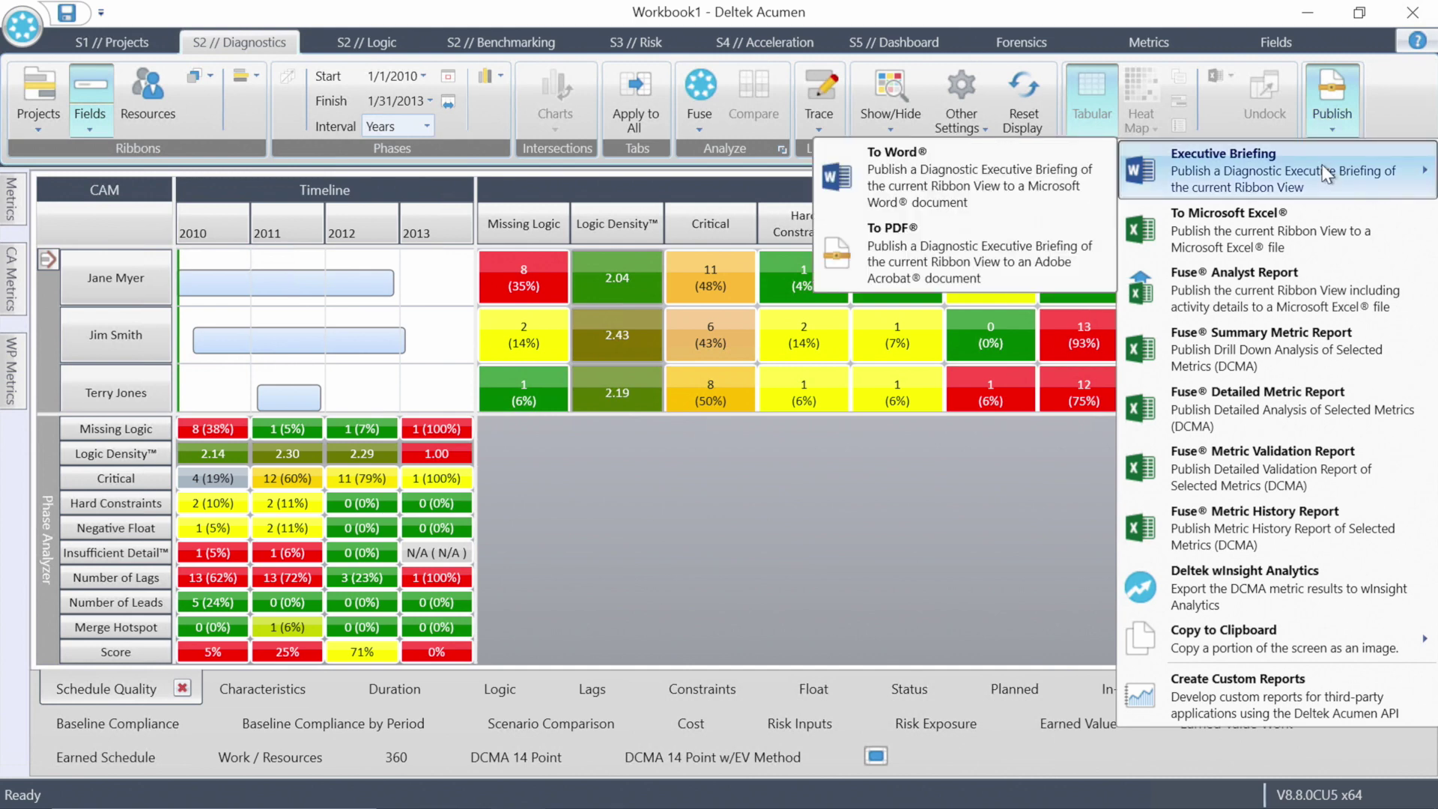
pyautogui.click(957, 174)
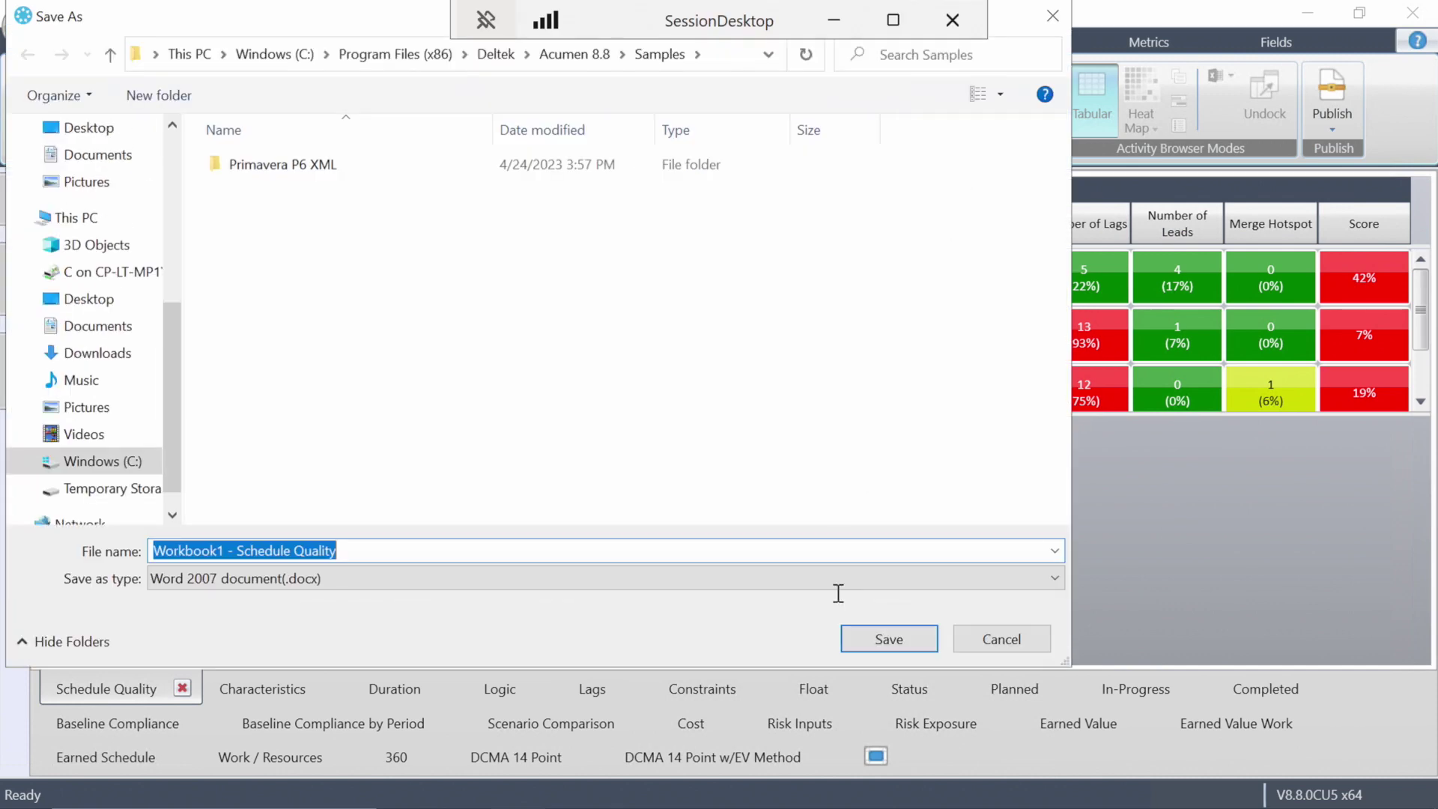
pyautogui.click(867, 639)
pyautogui.click(861, 447)
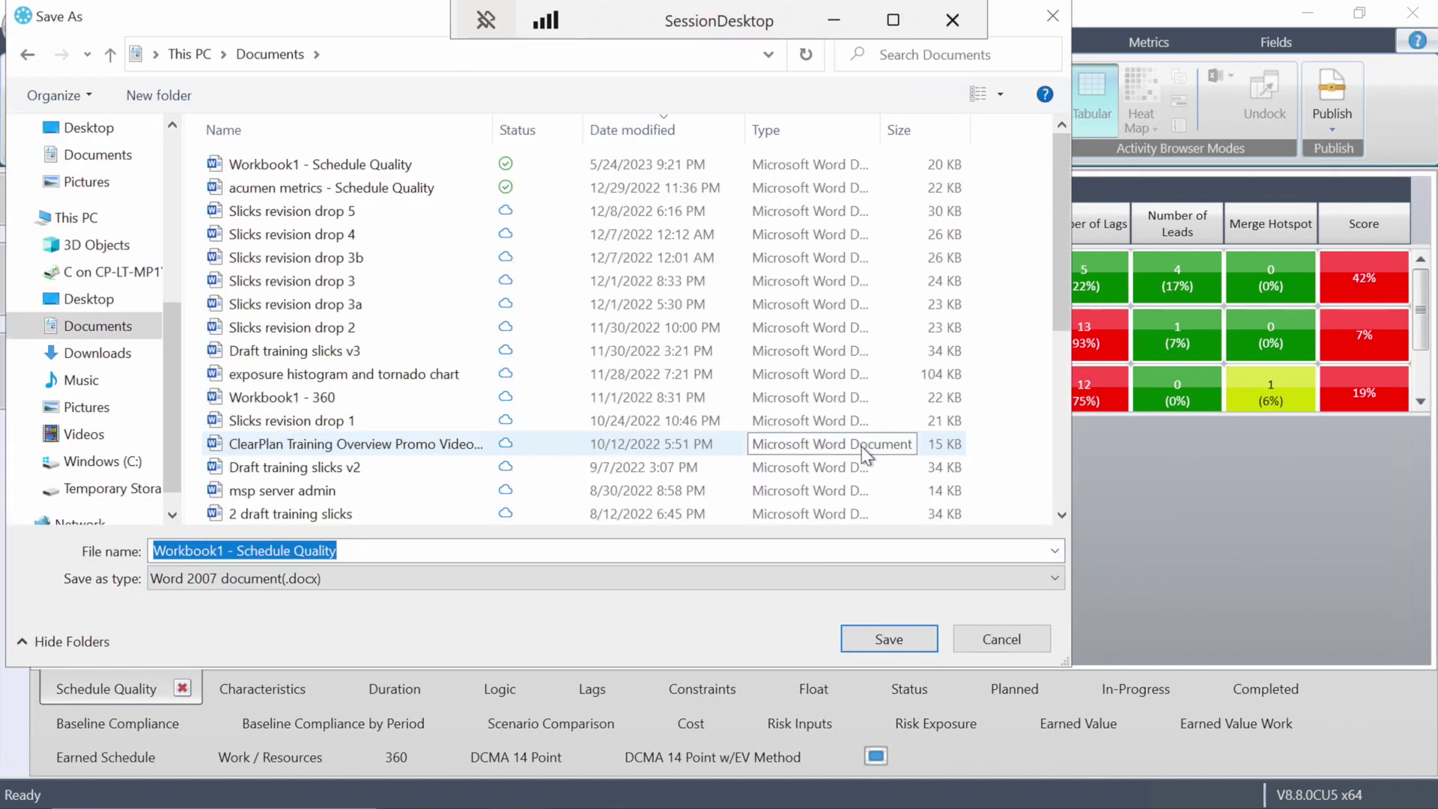
pyautogui.click(882, 629)
pyautogui.click(810, 511)
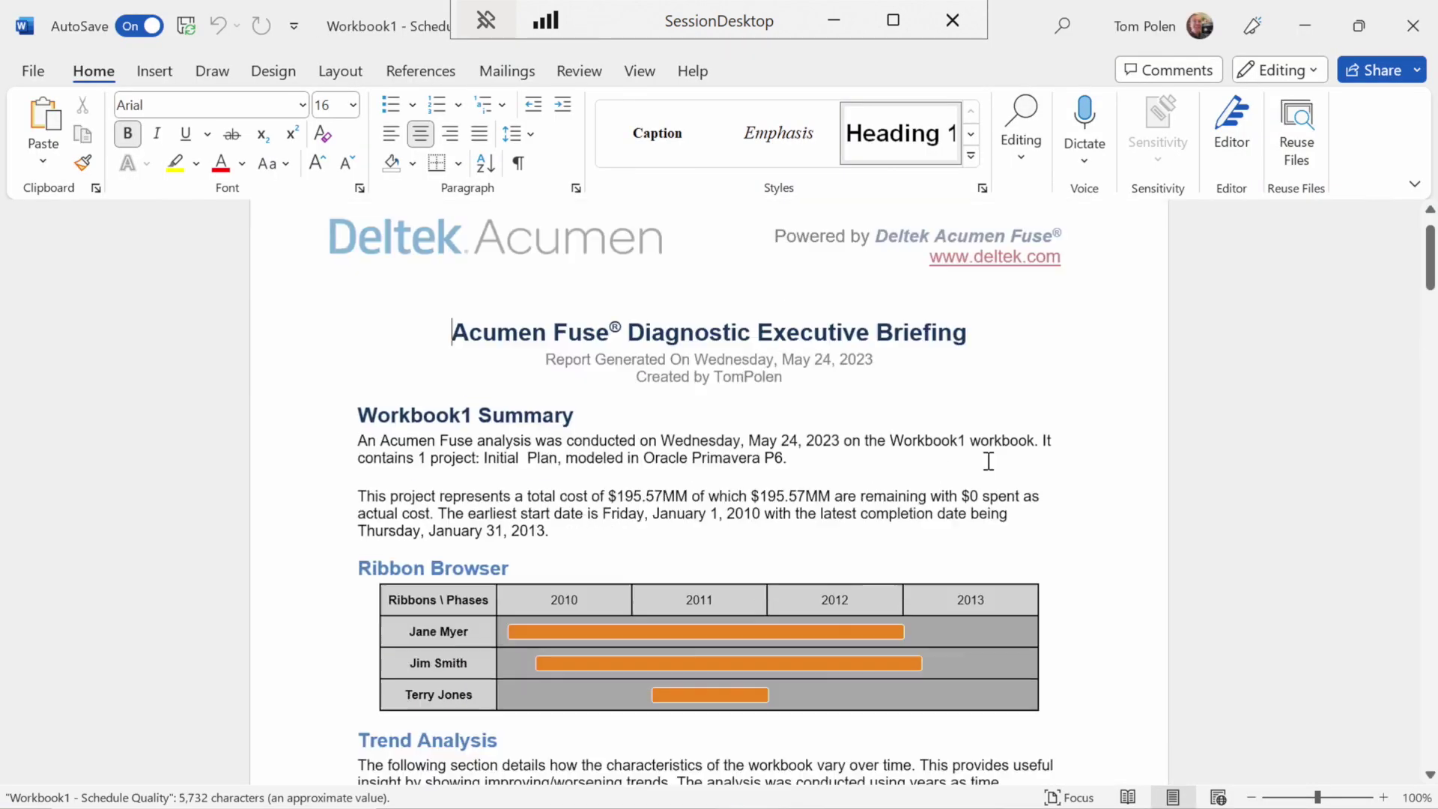
# Step: Scroll through the Word executive briefing, reviewing each ribbon analysis section
pyautogui.scroll(-15, 987, 460)
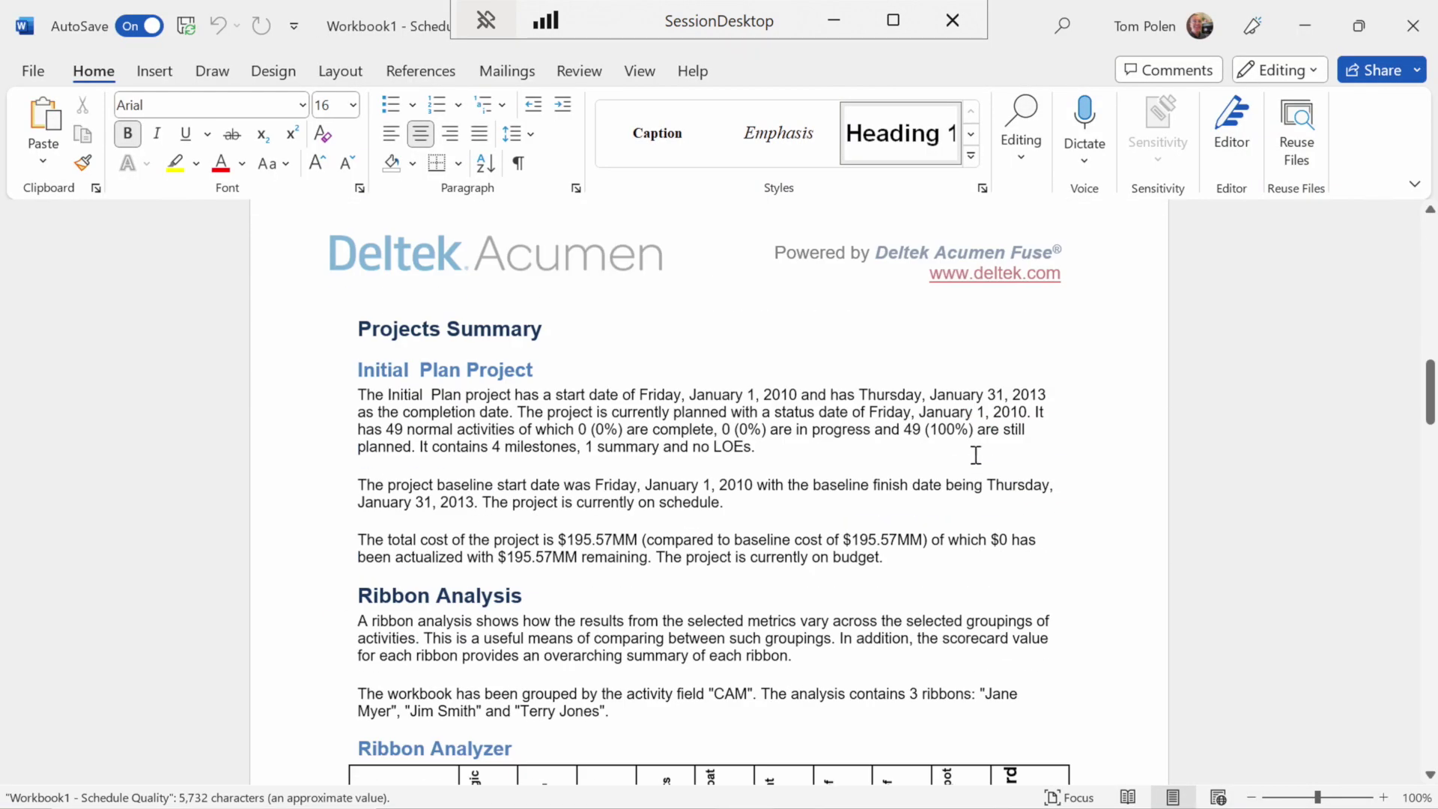
pyautogui.scroll(-10, 975, 453)
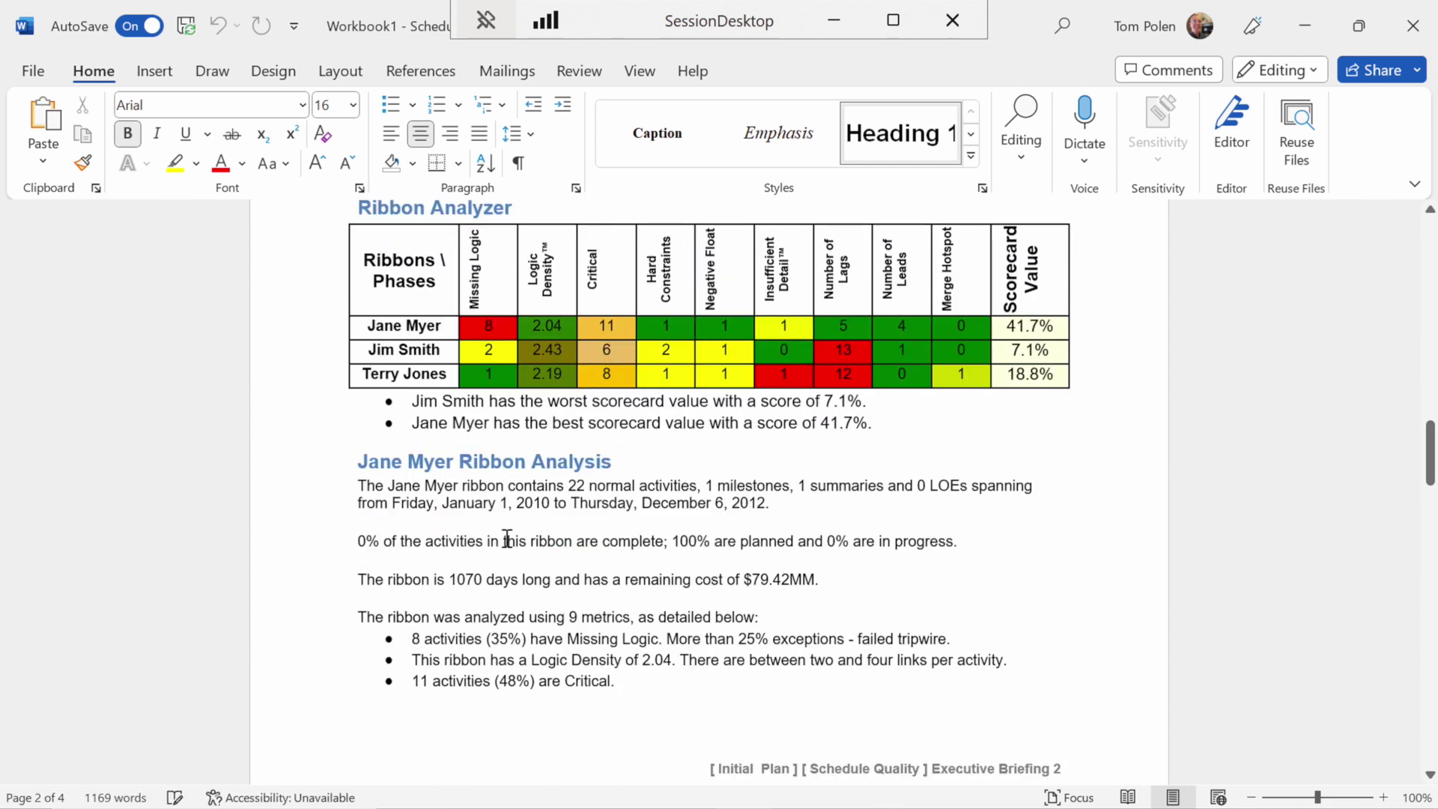
pyautogui.scroll(-1, 506, 539)
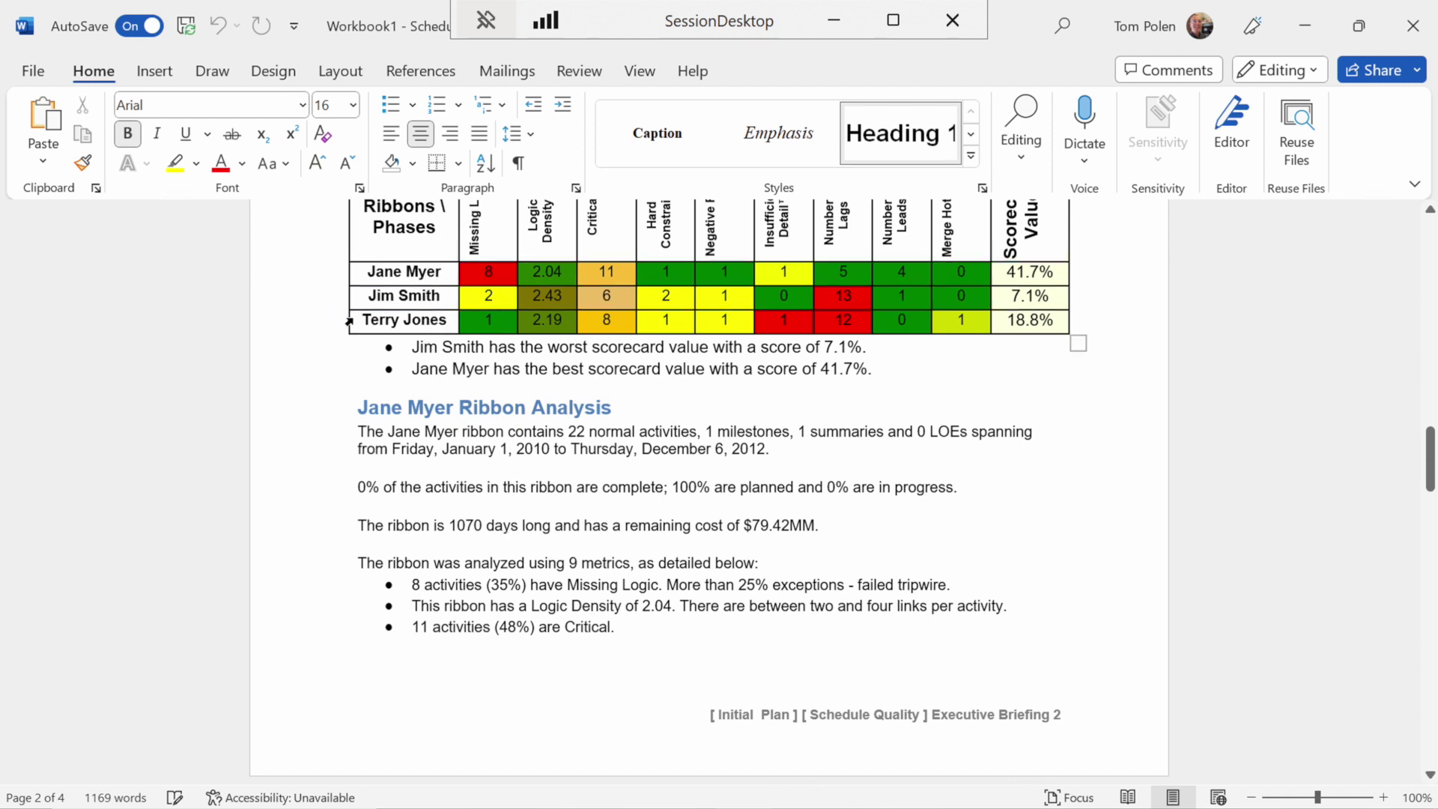
pyautogui.scroll(-1, 607, 483)
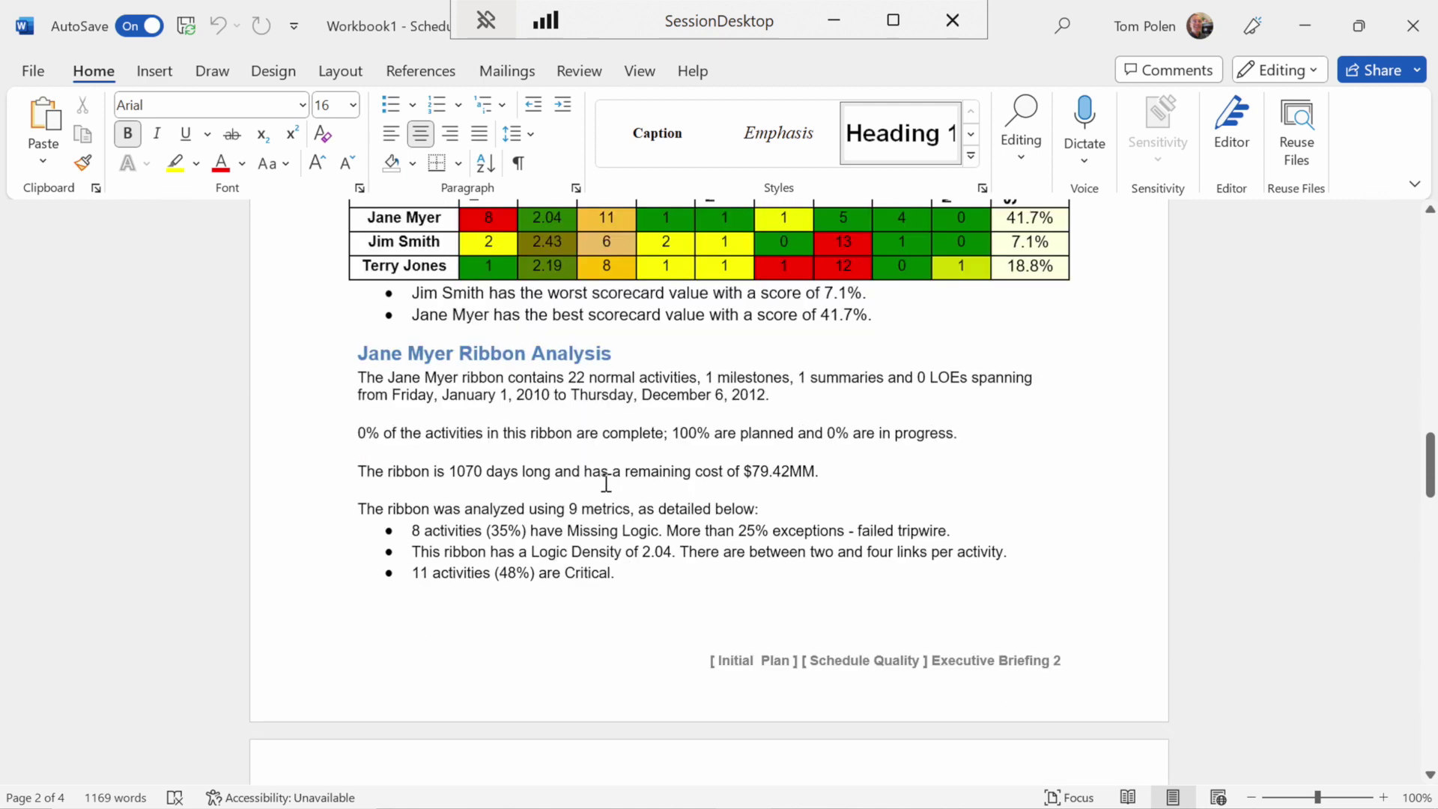
pyautogui.scroll(-8, 606, 483)
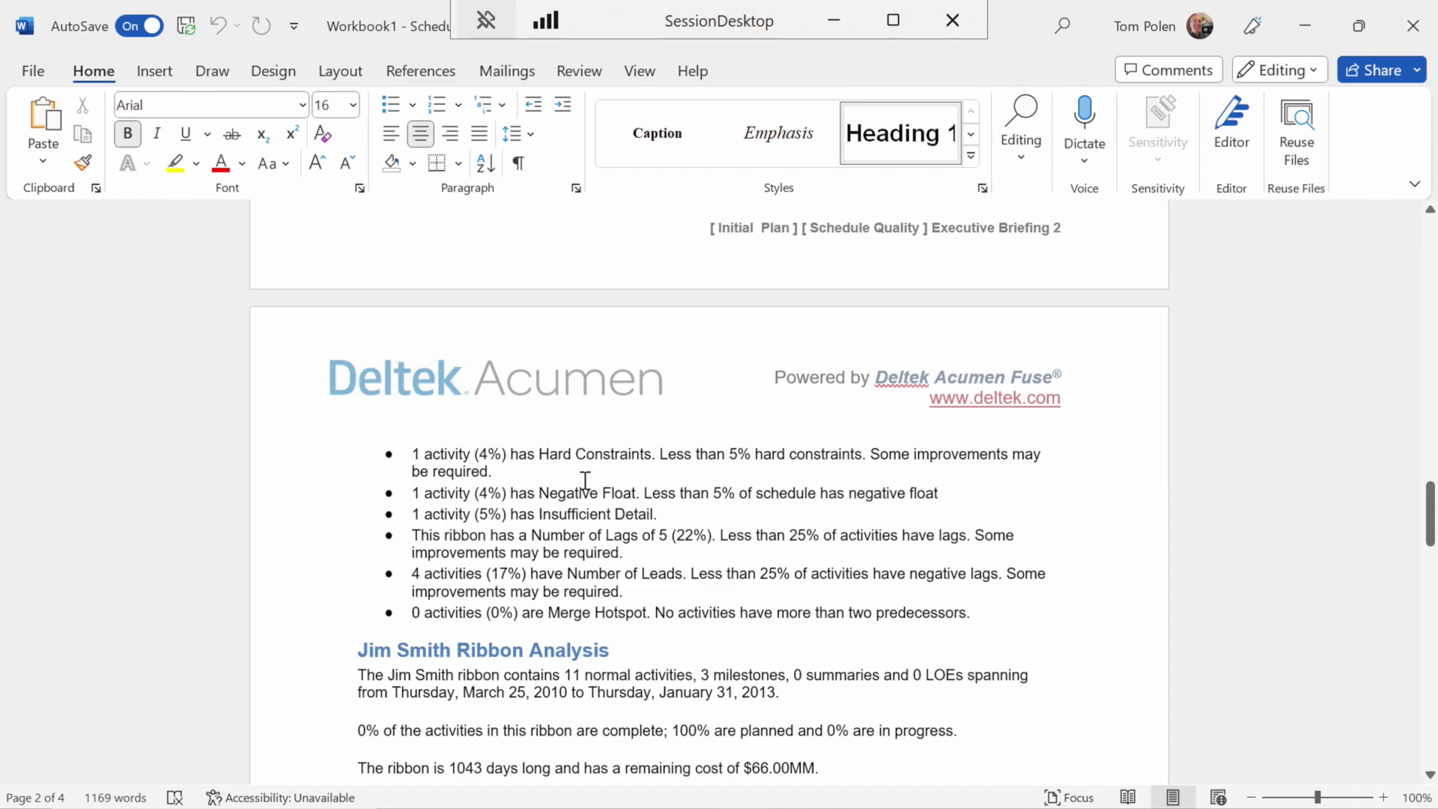
pyautogui.scroll(-4, 585, 479)
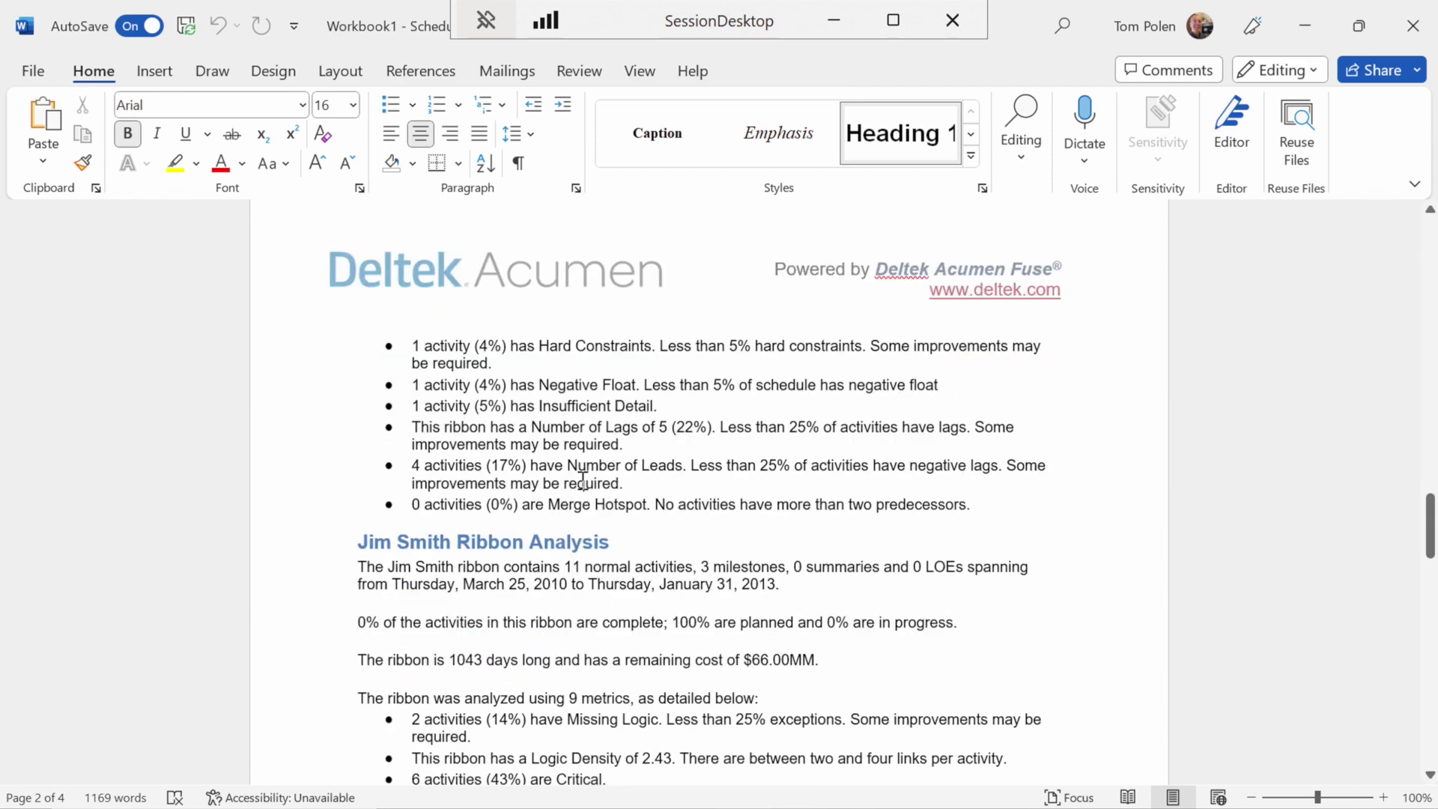
pyautogui.scroll(-2, 583, 480)
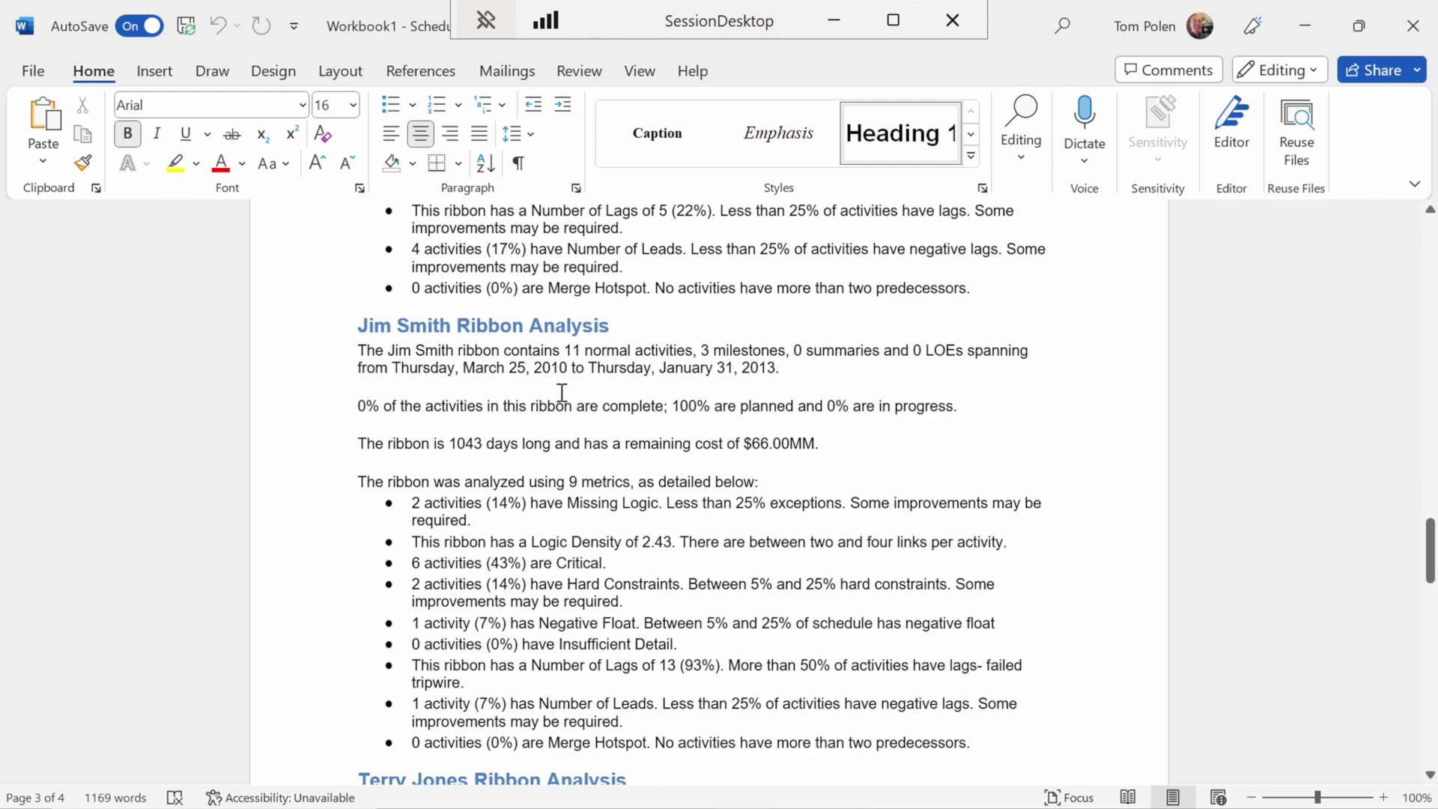
pyautogui.scroll(-1, 567, 419)
# Step: Finish reviewing the metric list section and minimize Word to return to Acumen
pyautogui.moveTo(358, 427); pyautogui.dragTo(970, 688)
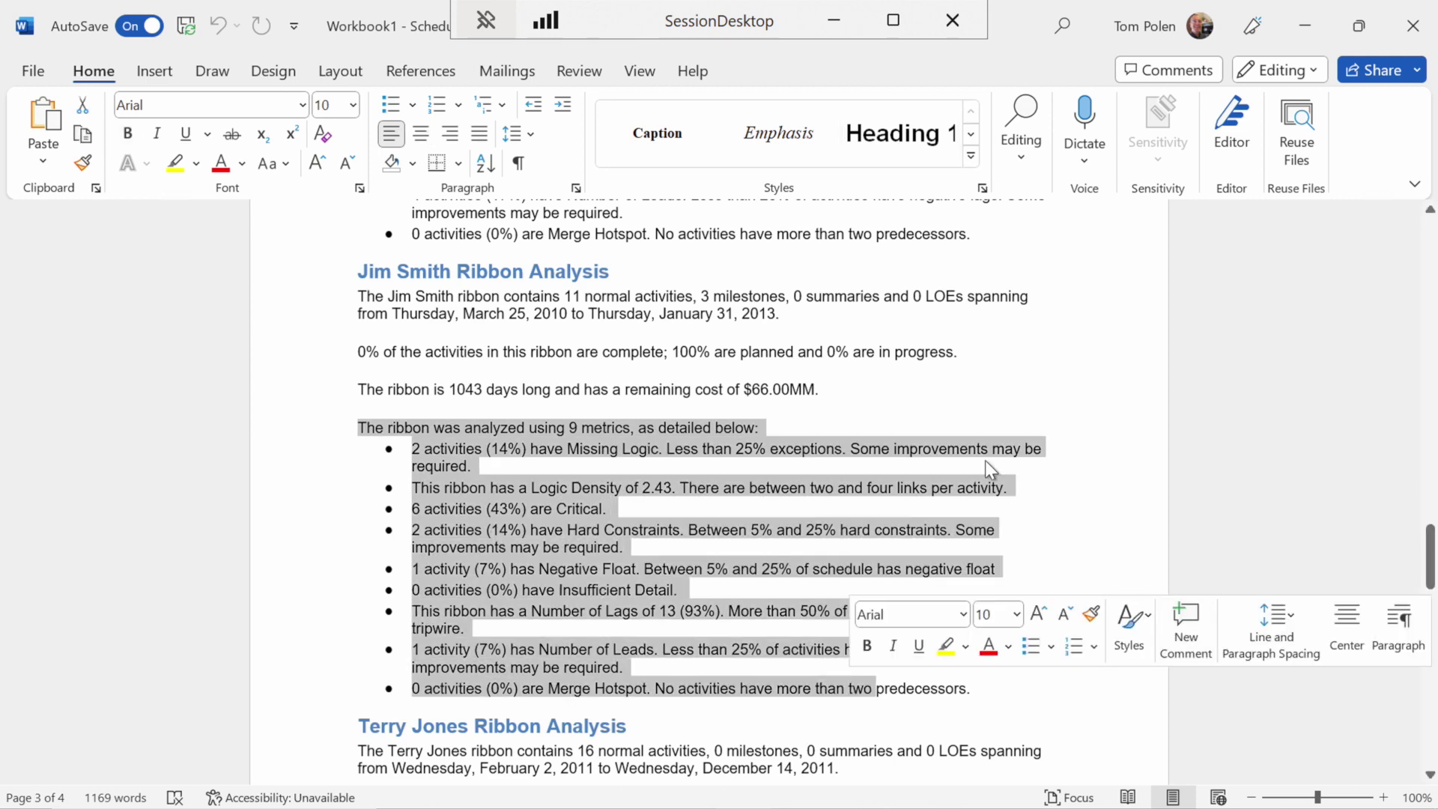
pyautogui.click(895, 405)
pyautogui.scroll(-4, 896, 407)
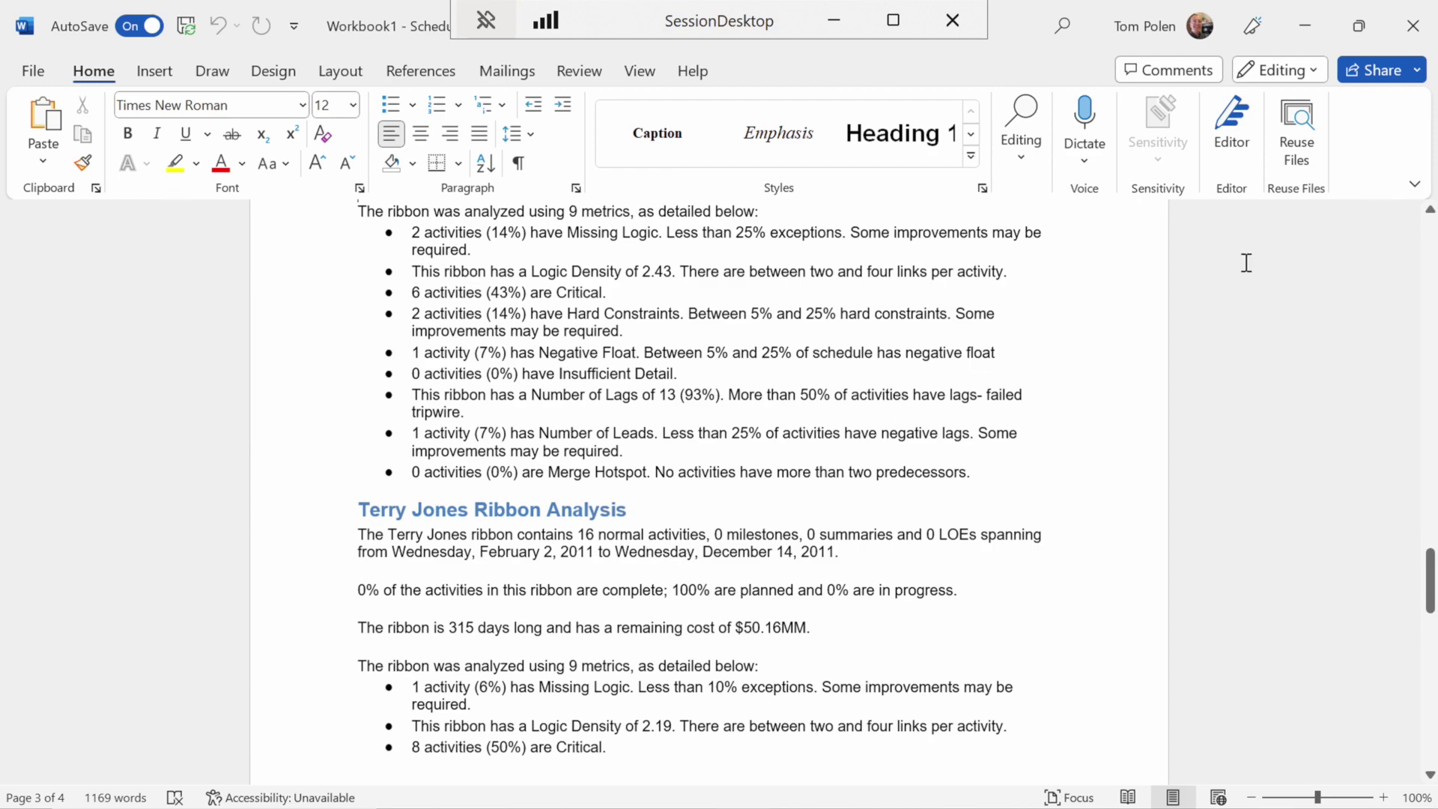
pyautogui.click(1304, 25)
# Step: Publish a Fuse Analyst Report to Excel, replacing the existing workbook of the same name
pyautogui.click(1332, 115)
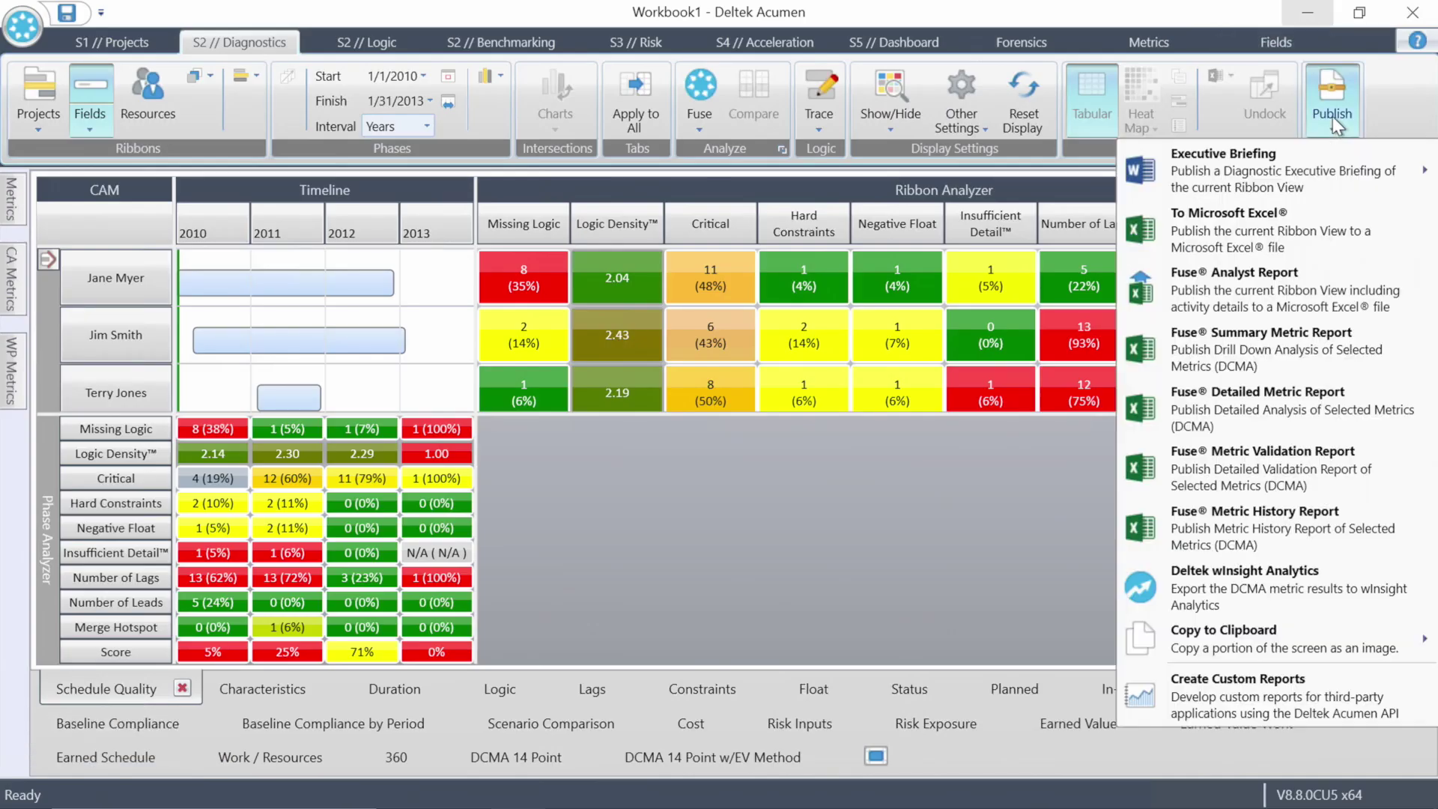
pyautogui.click(1252, 284)
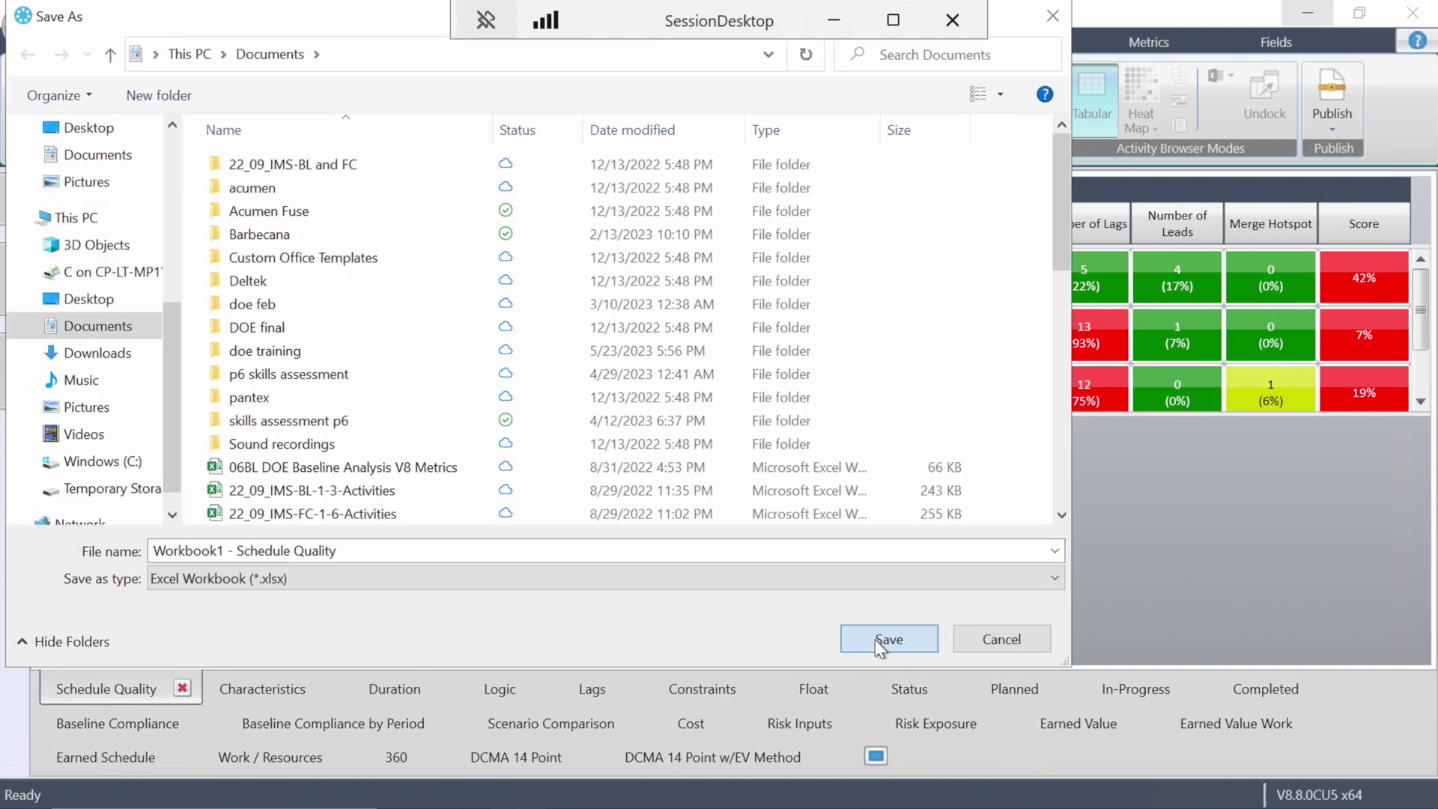
pyautogui.click(875, 639)
pyautogui.click(764, 509)
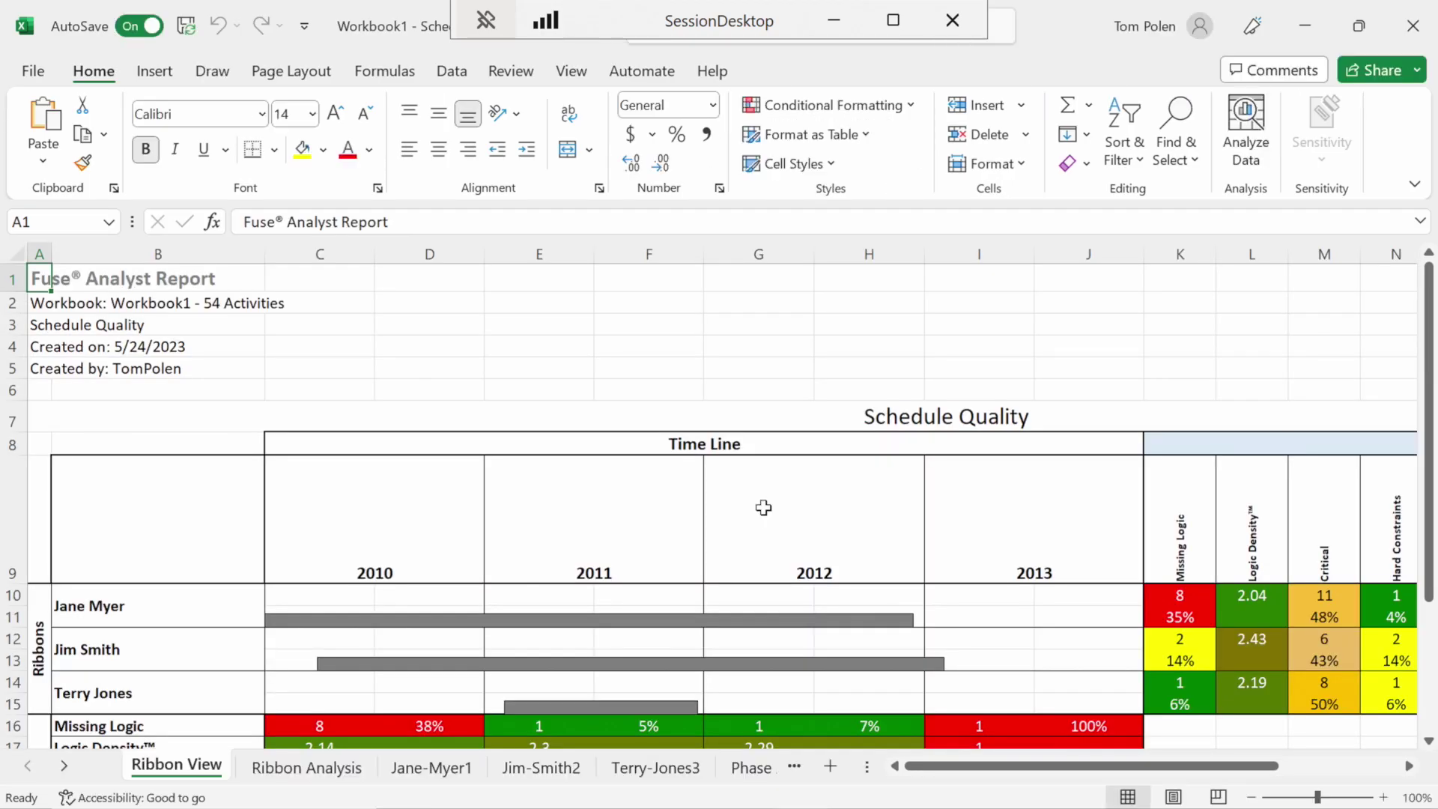
# Step: In the Excel report, go to the first CAM ribbon's detailed-view sheet
pyautogui.scroll(-3, 763, 508)
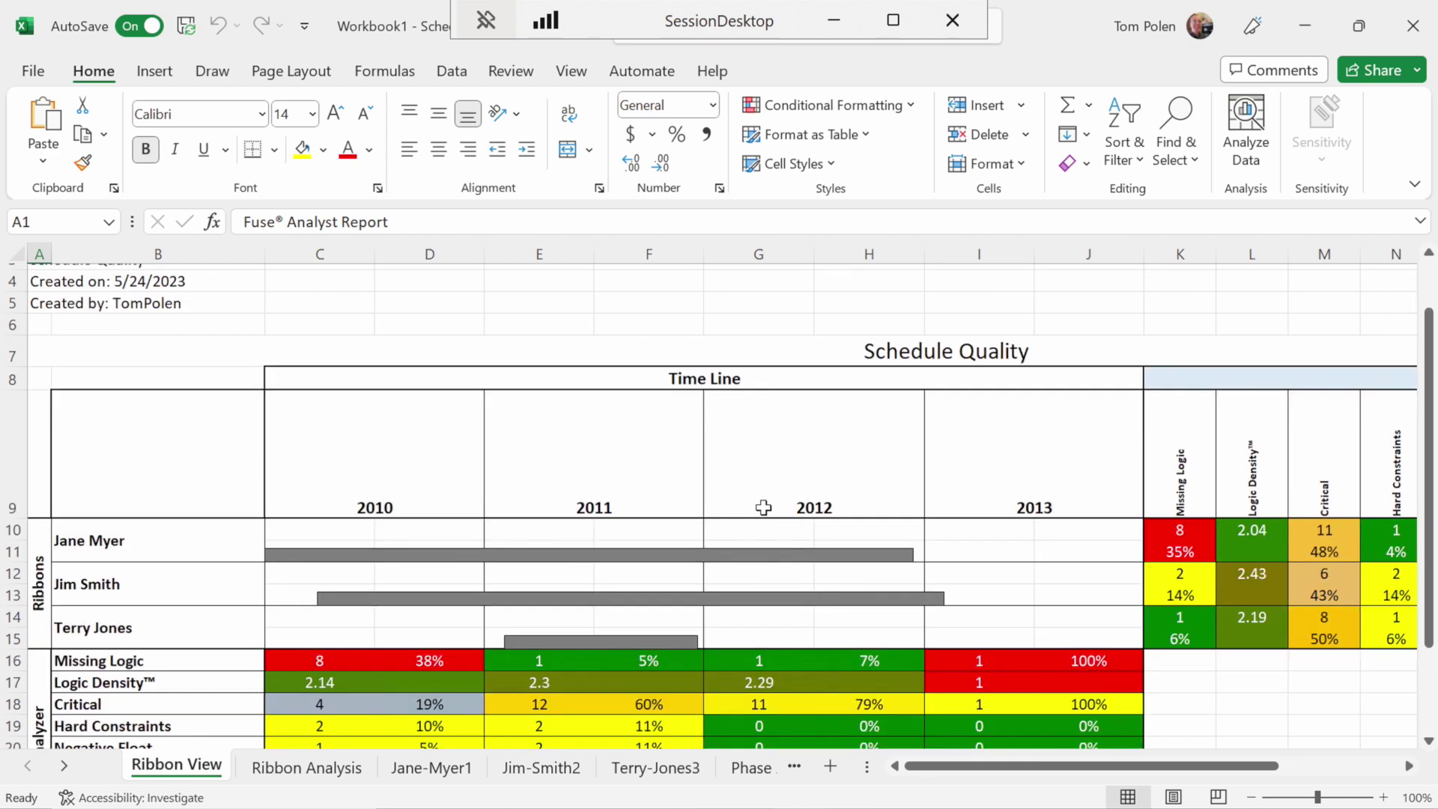
pyautogui.scroll(-1, 763, 508)
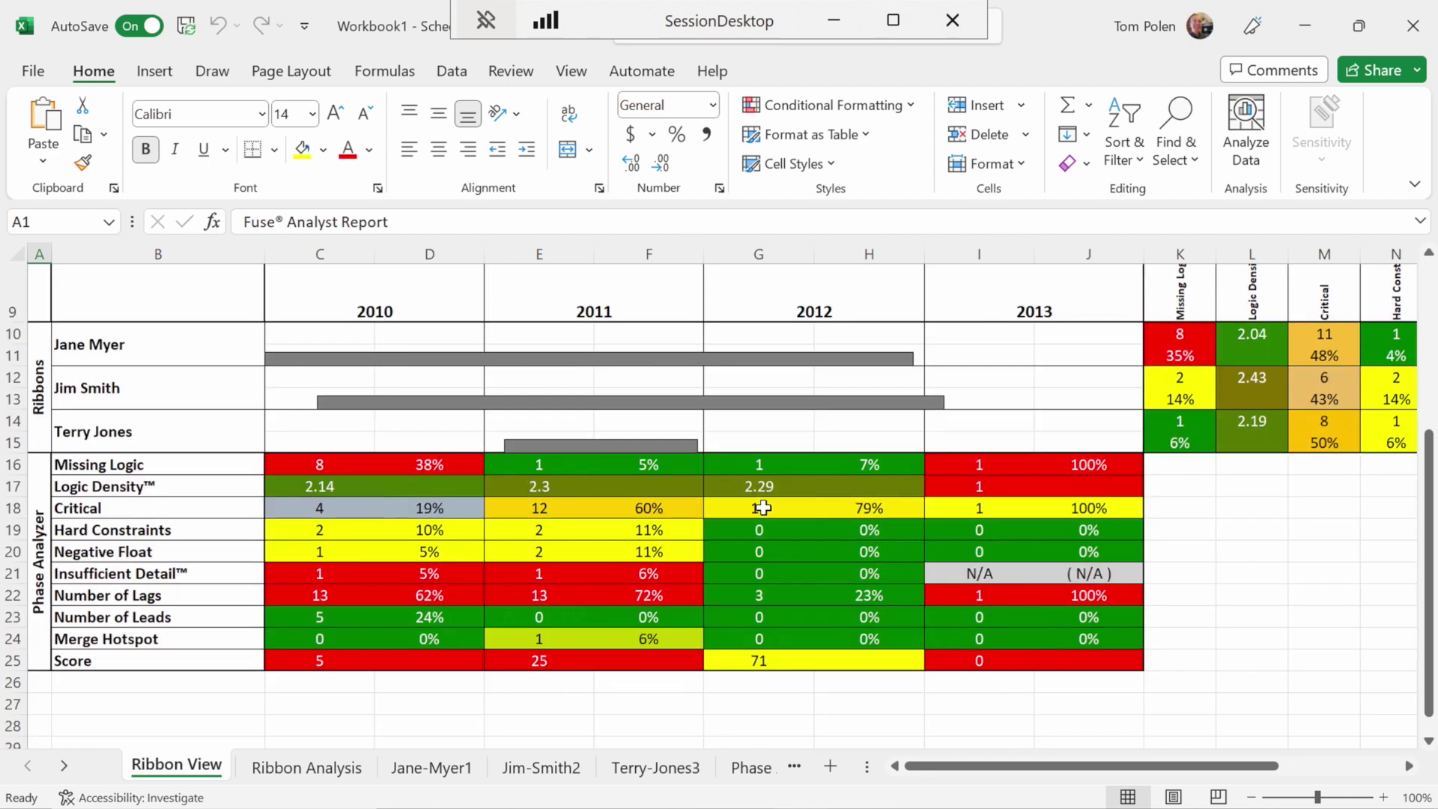
pyautogui.scroll(1, 763, 508)
pyautogui.moveTo(921, 766); pyautogui.dragTo(562, 768)
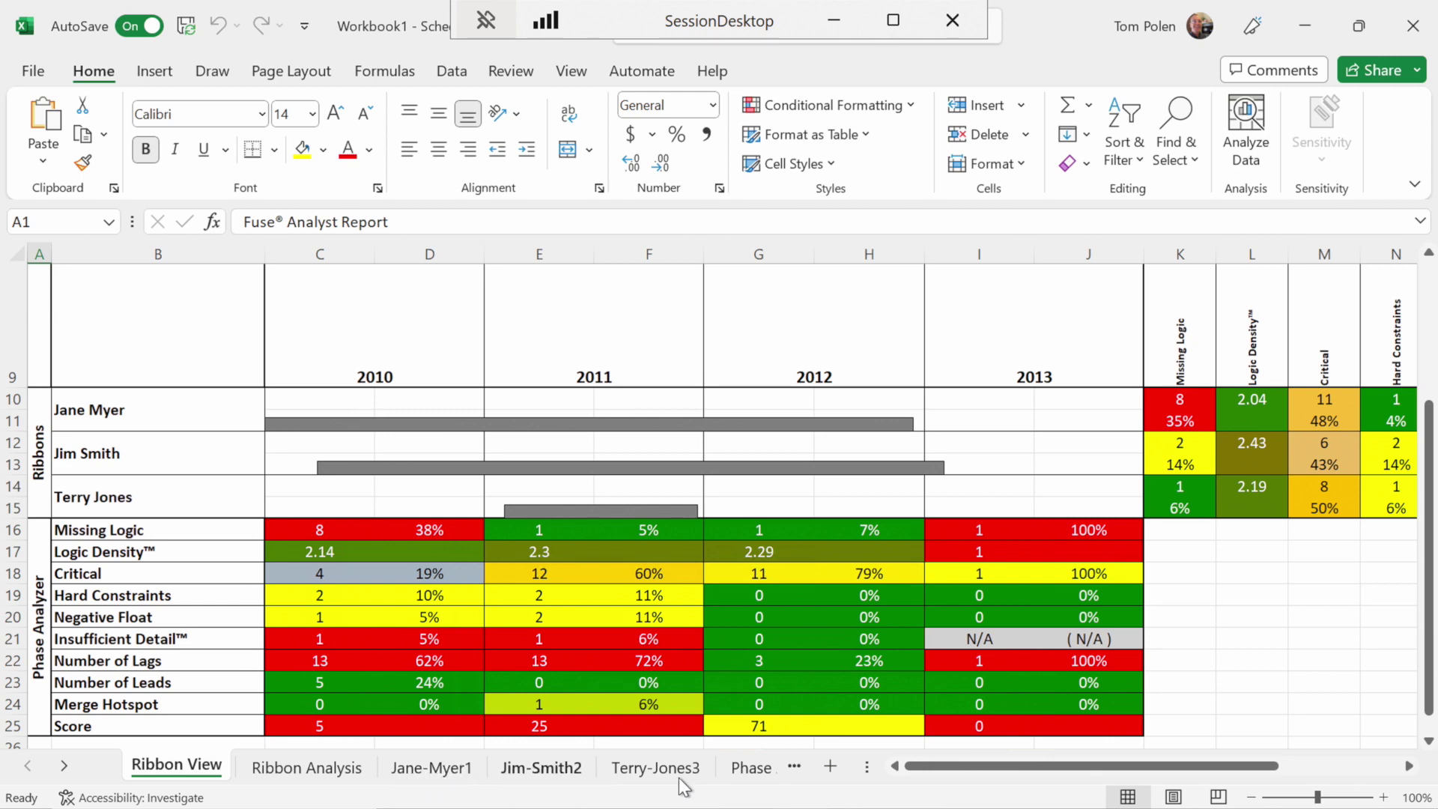
pyautogui.click(400, 771)
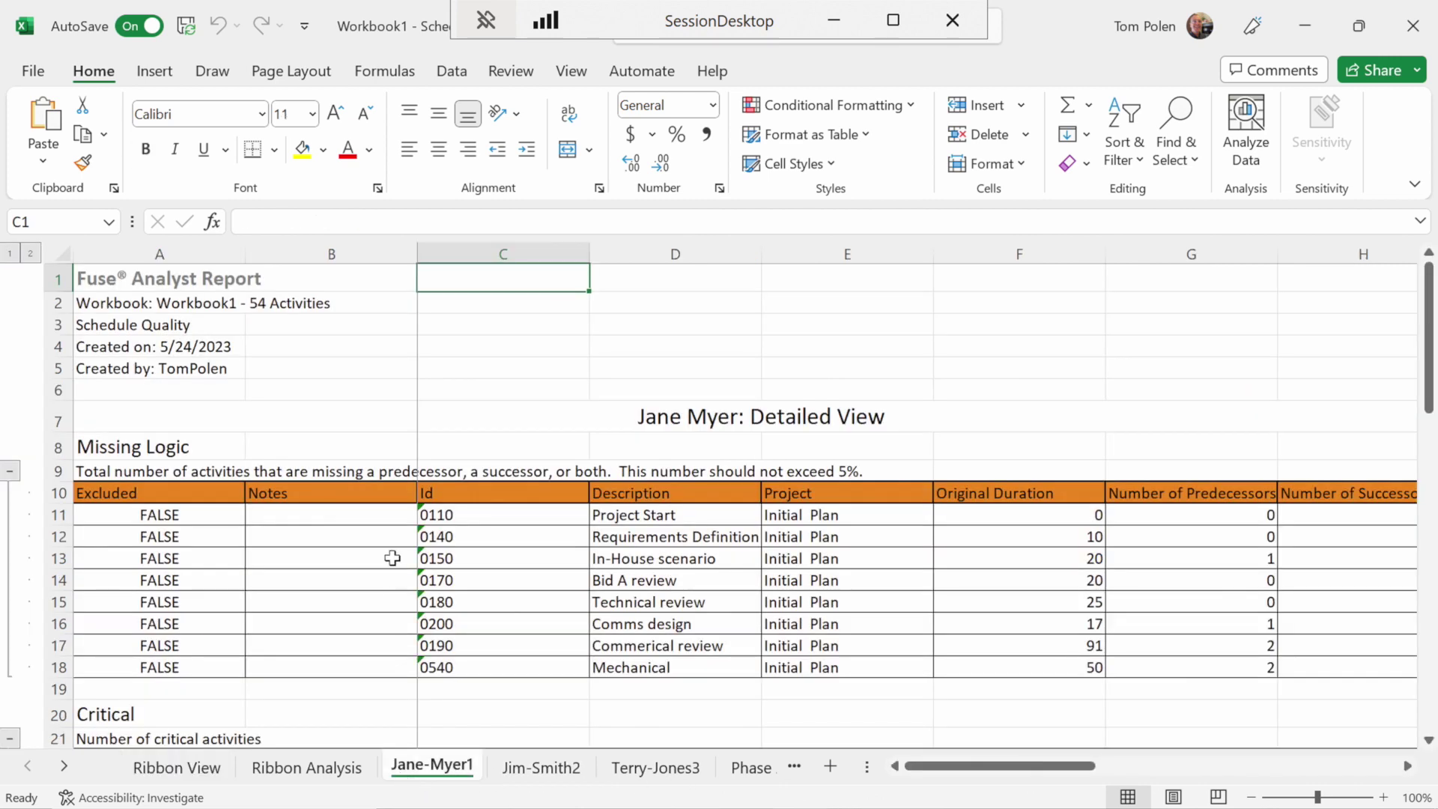
# Step: Collapse the Critical, Hard Constraints, Negative Float, Insufficient Detail, Lags and Leads tables, leaving Missing Logic expanded
pyautogui.click(10, 471)
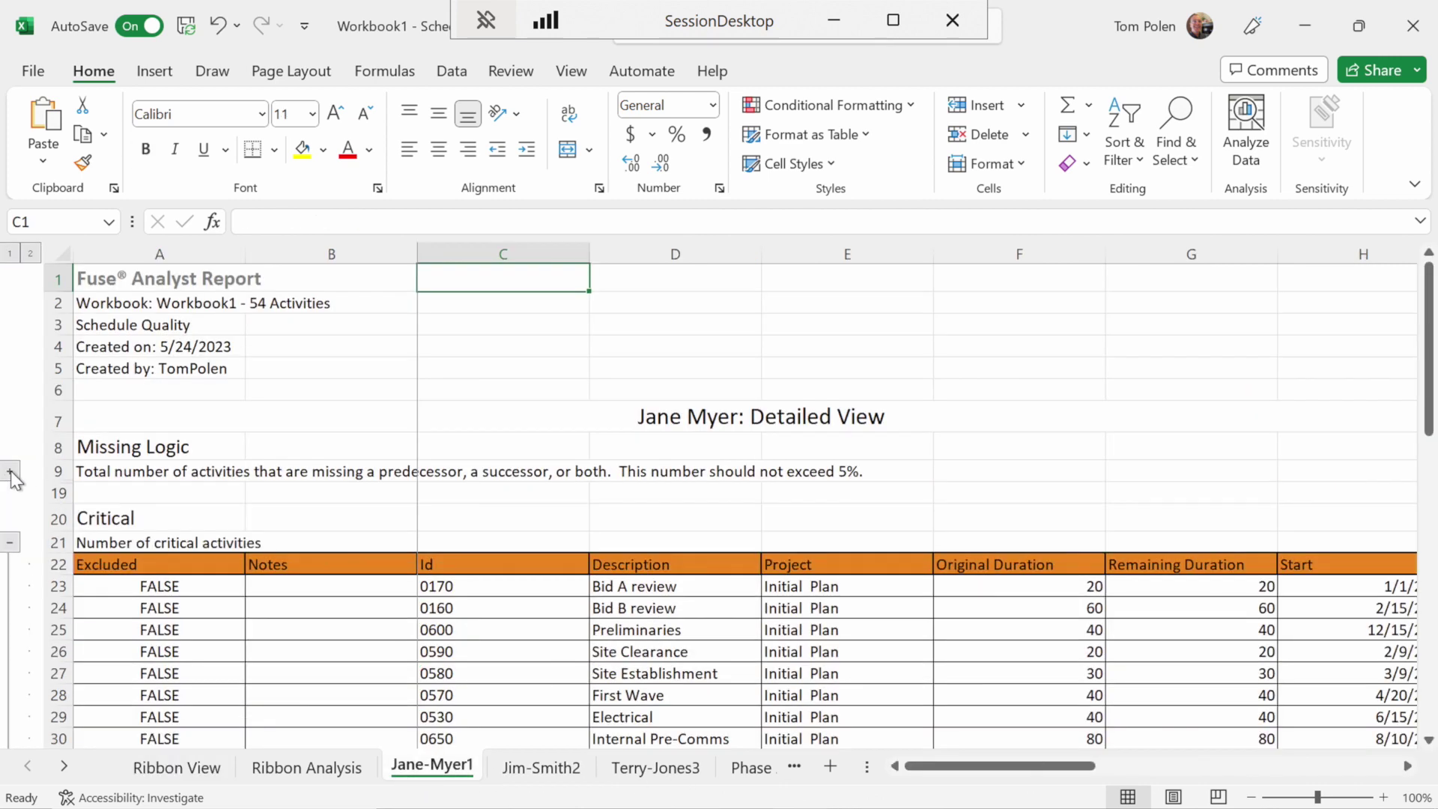
pyautogui.click(9, 542)
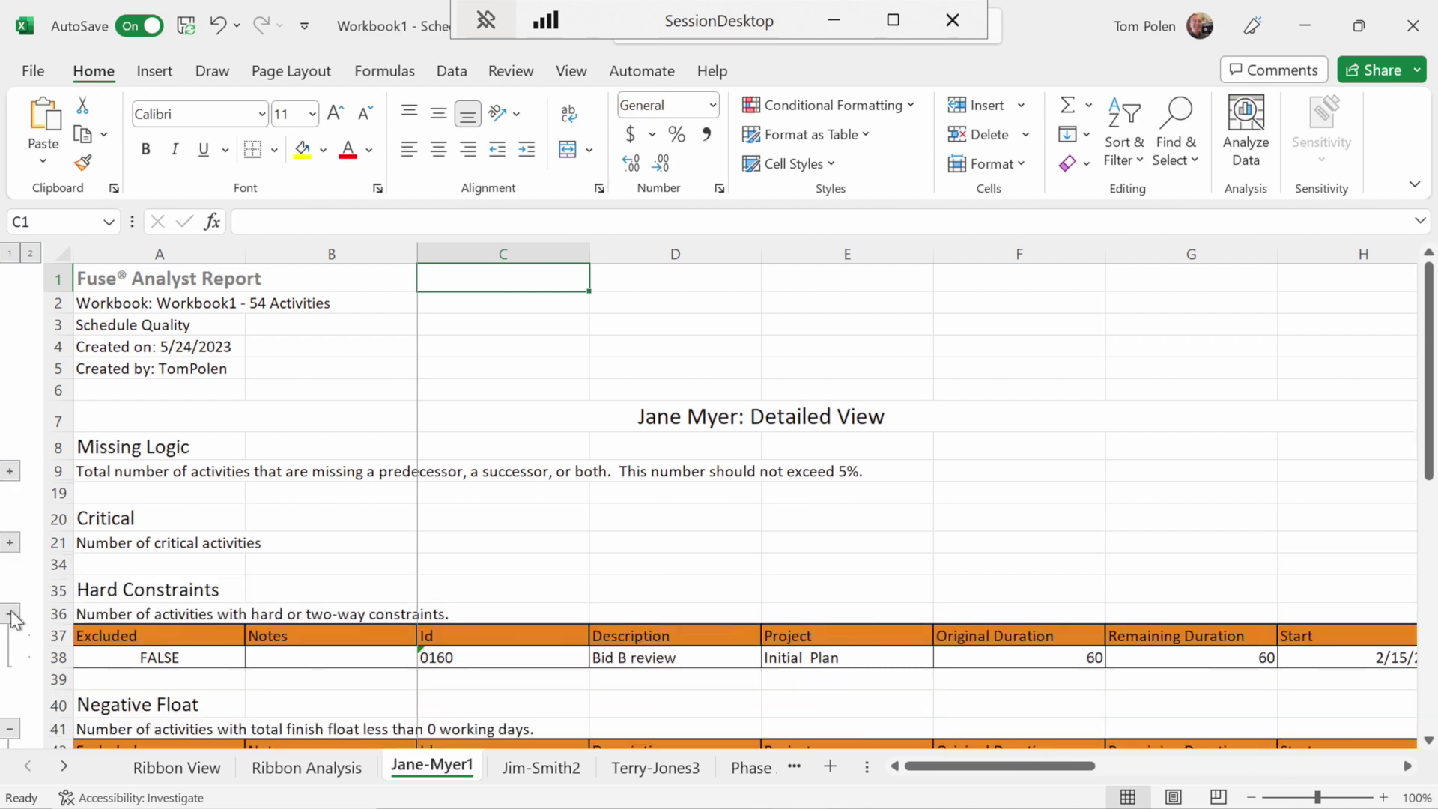
pyautogui.click(10, 614)
pyautogui.scroll(-2, 14, 620)
pyautogui.click(9, 554)
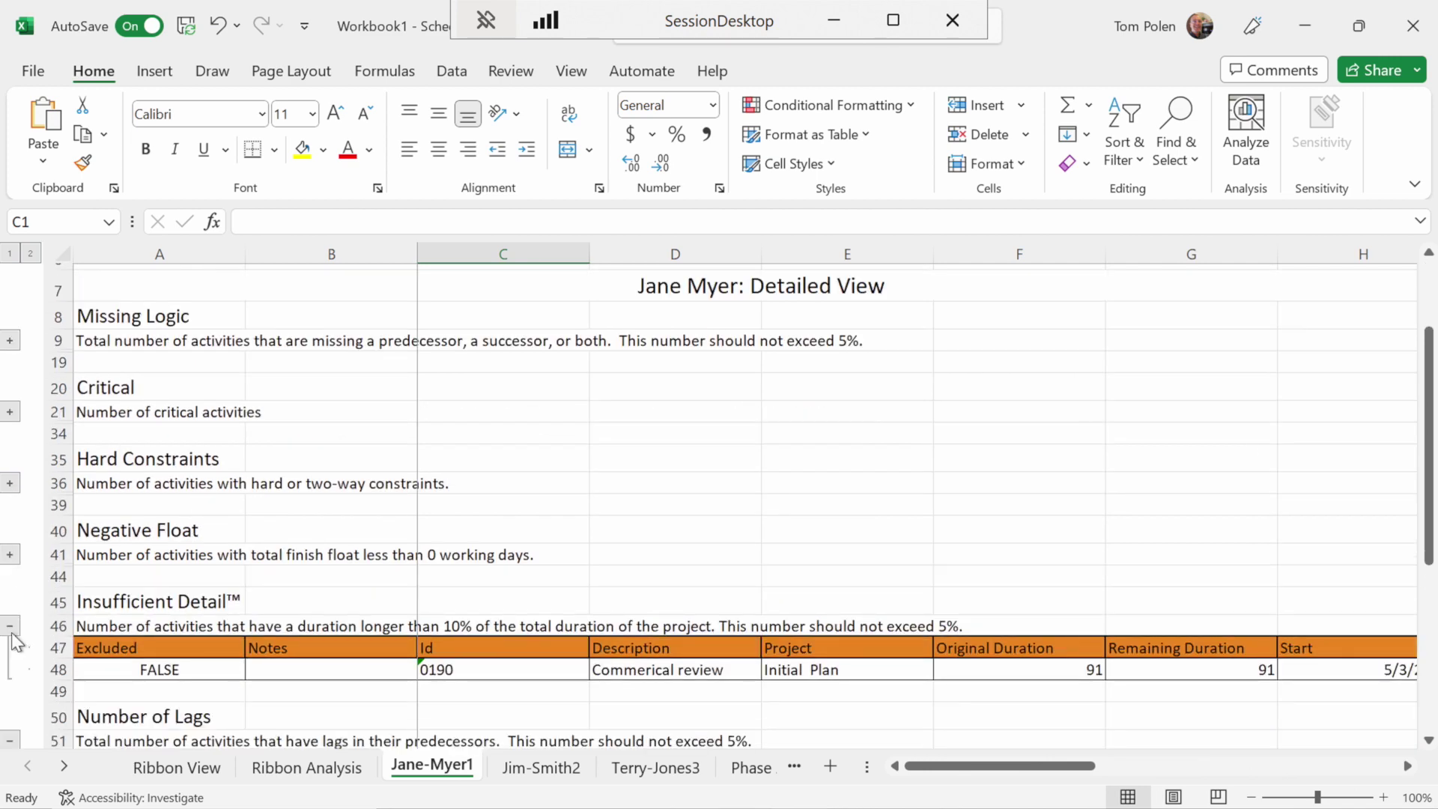
pyautogui.click(10, 625)
pyautogui.scroll(-1, 16, 659)
pyautogui.click(10, 631)
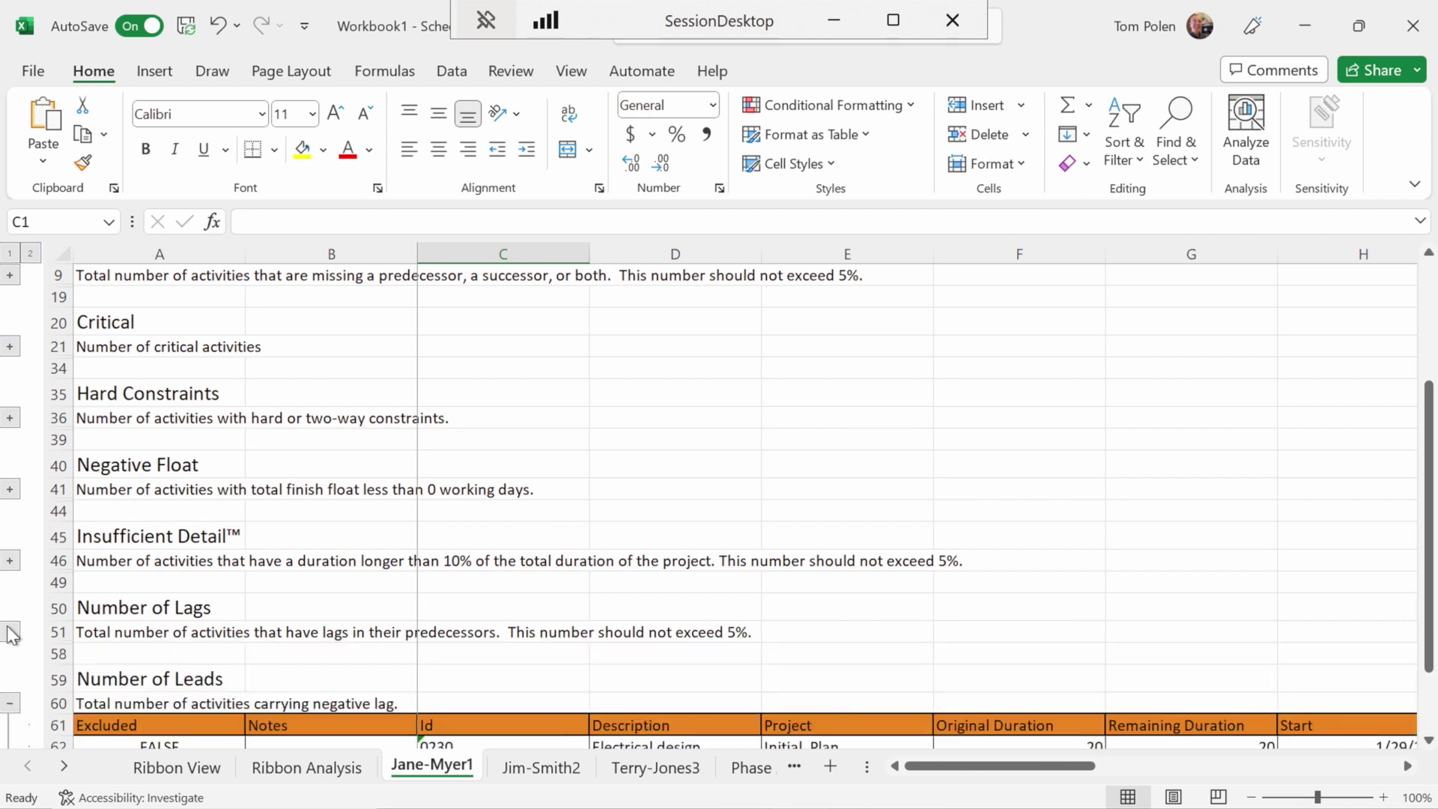
pyautogui.scroll(-2, 12, 635)
pyautogui.click(10, 573)
pyautogui.scroll(5, 49, 659)
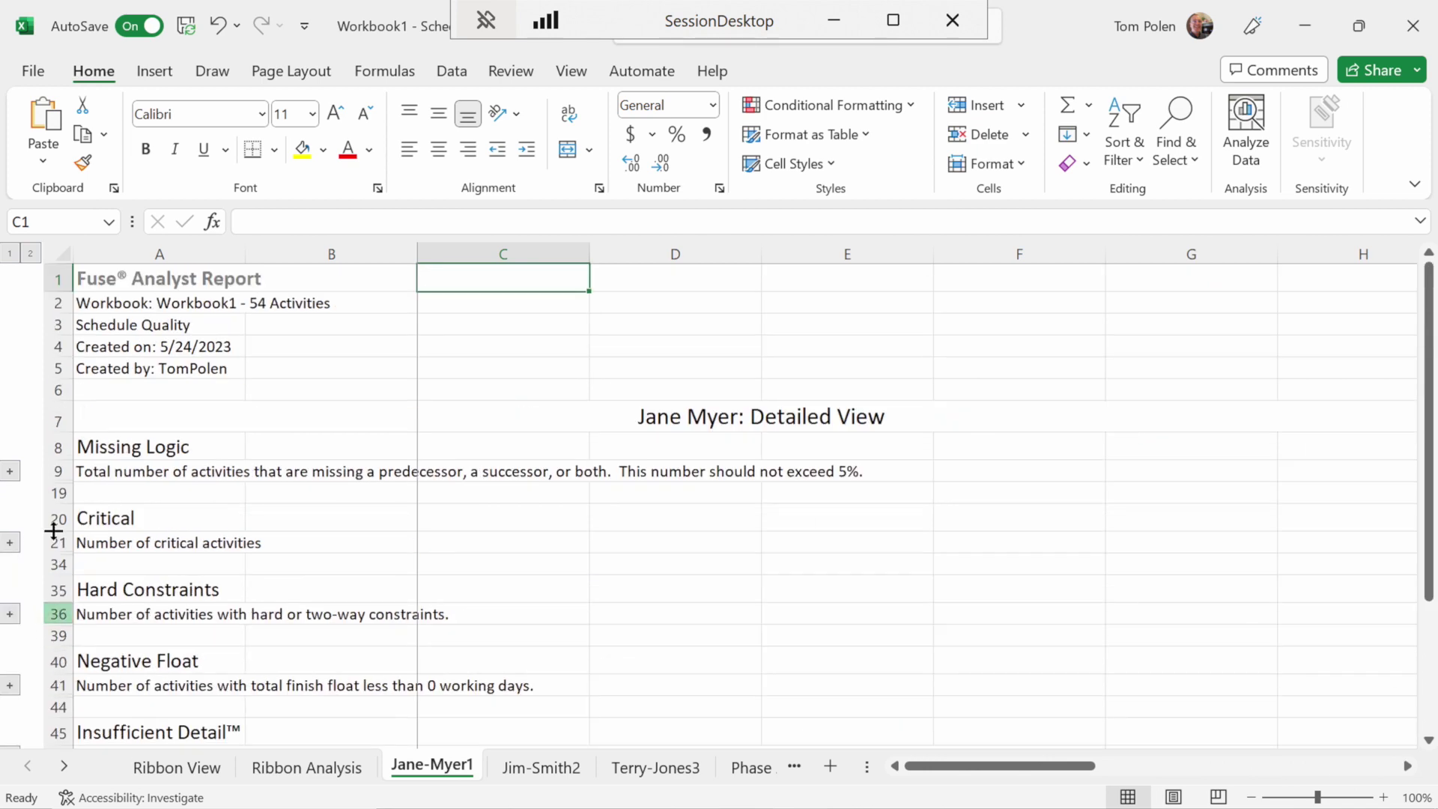
pyautogui.click(9, 471)
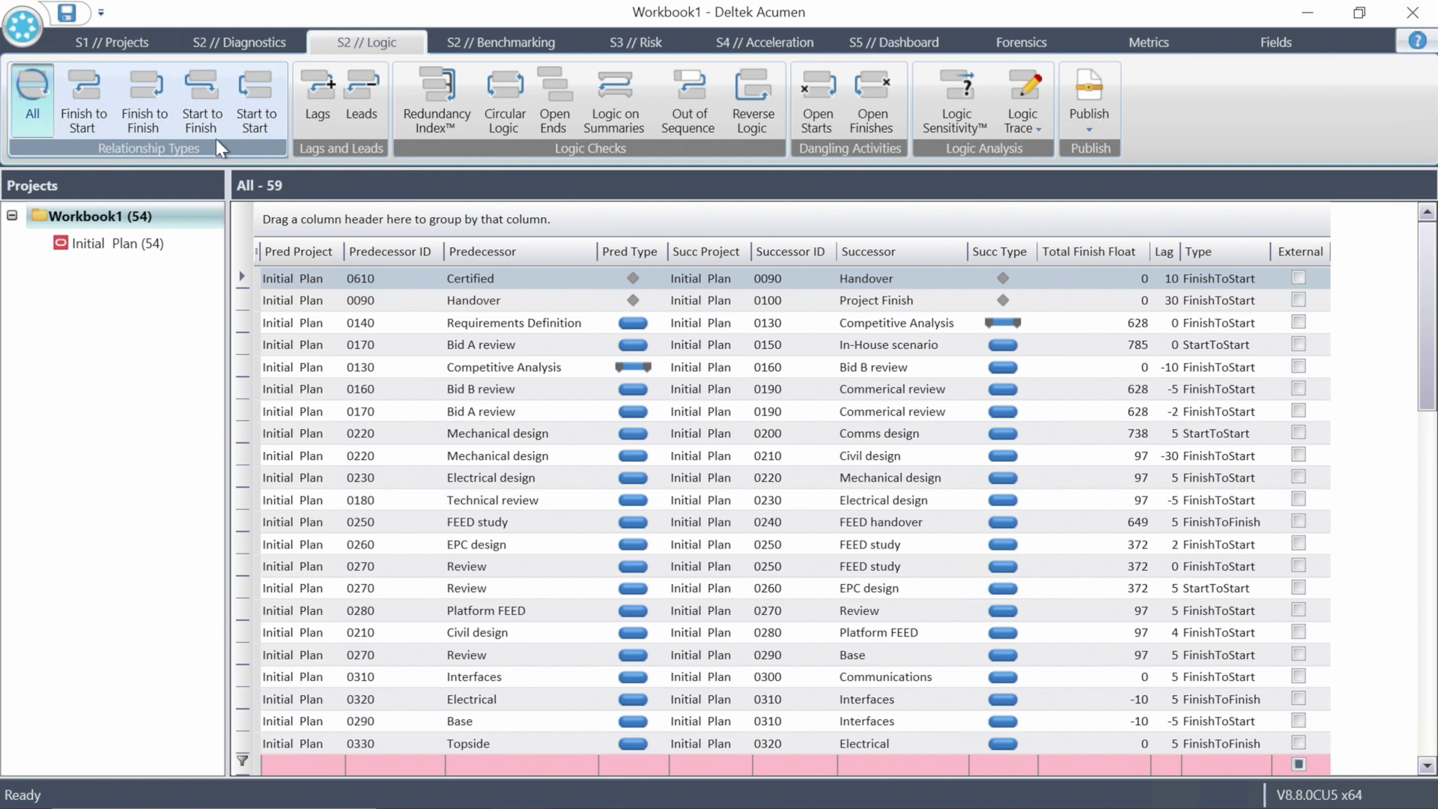
# Step: Filter the logic listing by Start to Finish, Finish to Start, Finish to Finish, then Start to Start
pyautogui.click(196, 102)
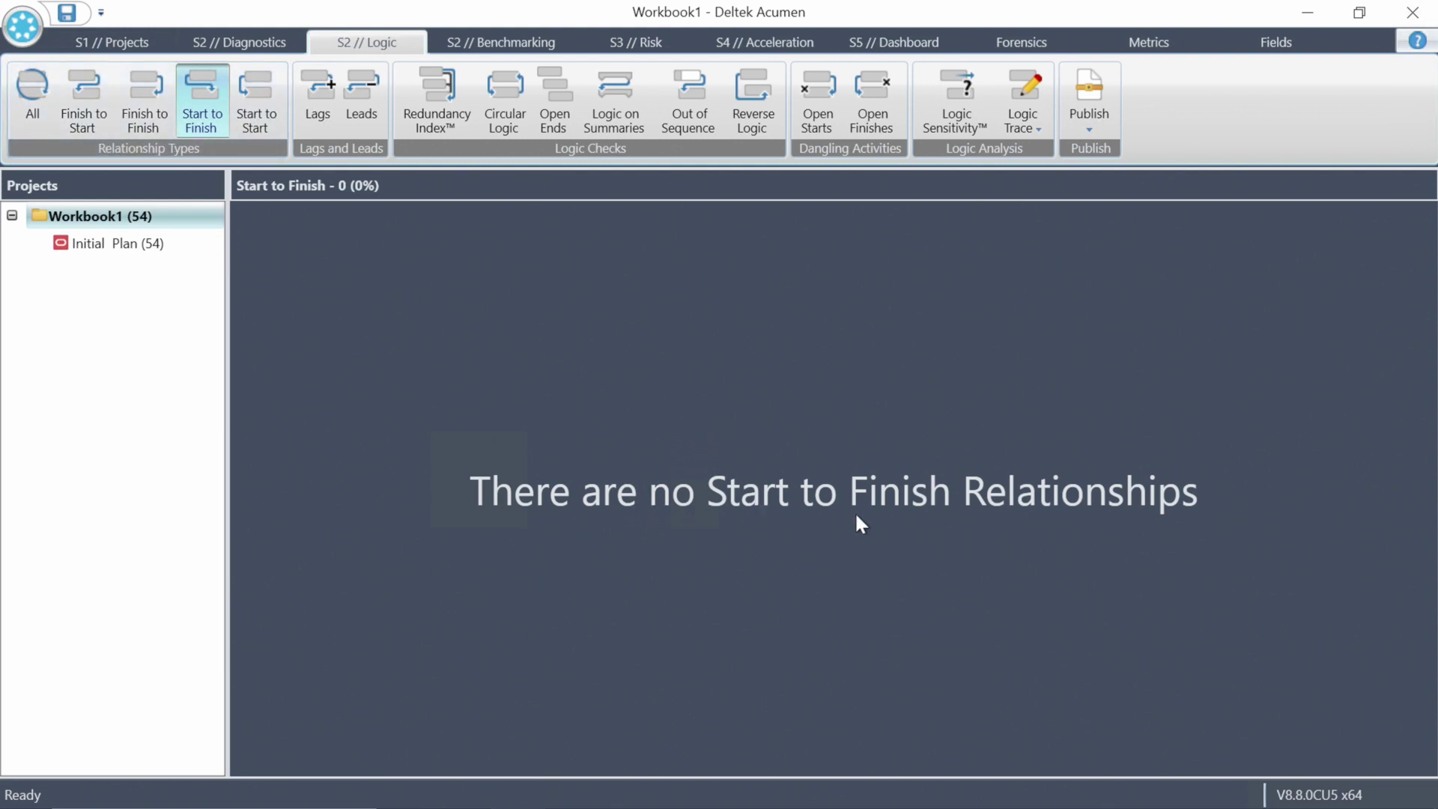
pyautogui.click(71, 101)
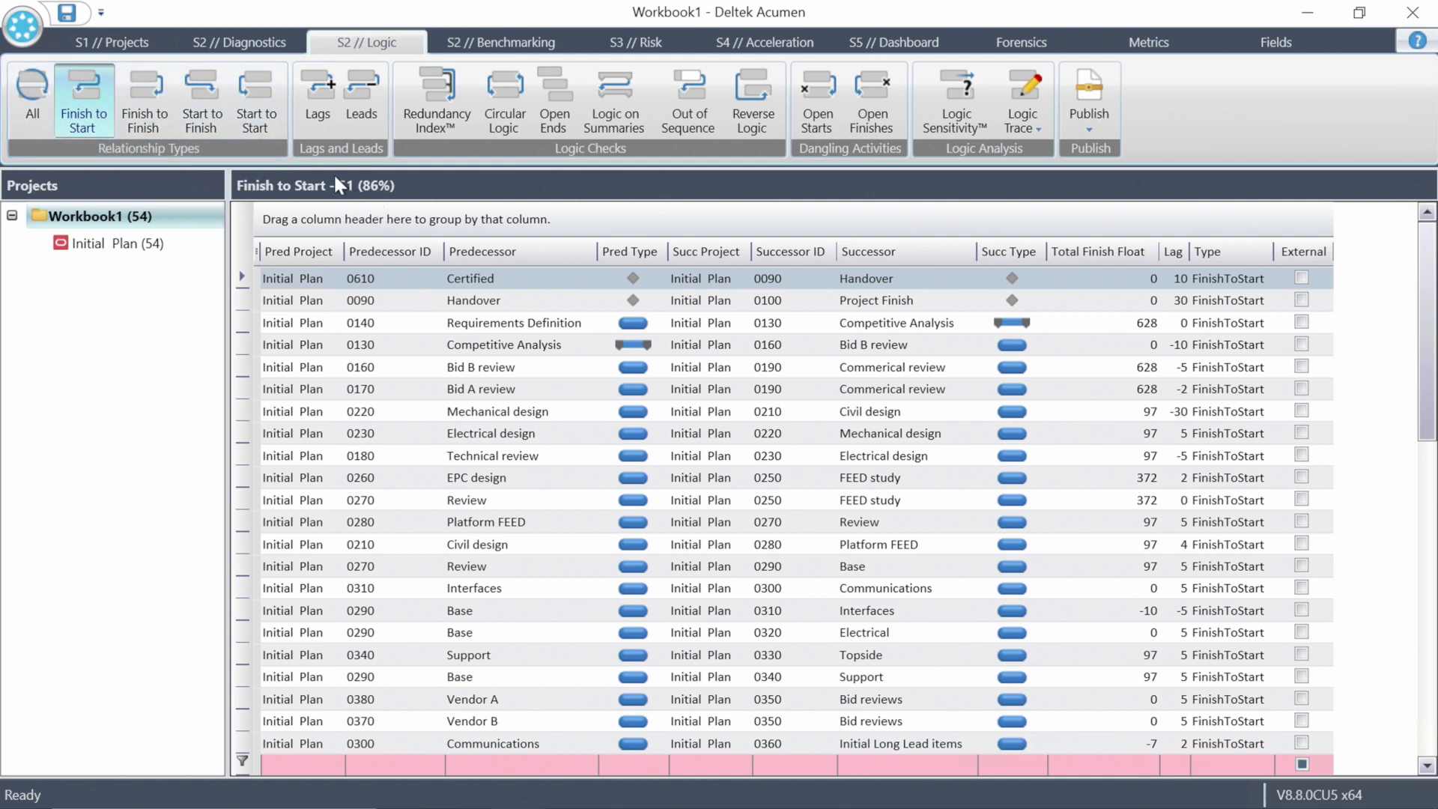
pyautogui.click(132, 113)
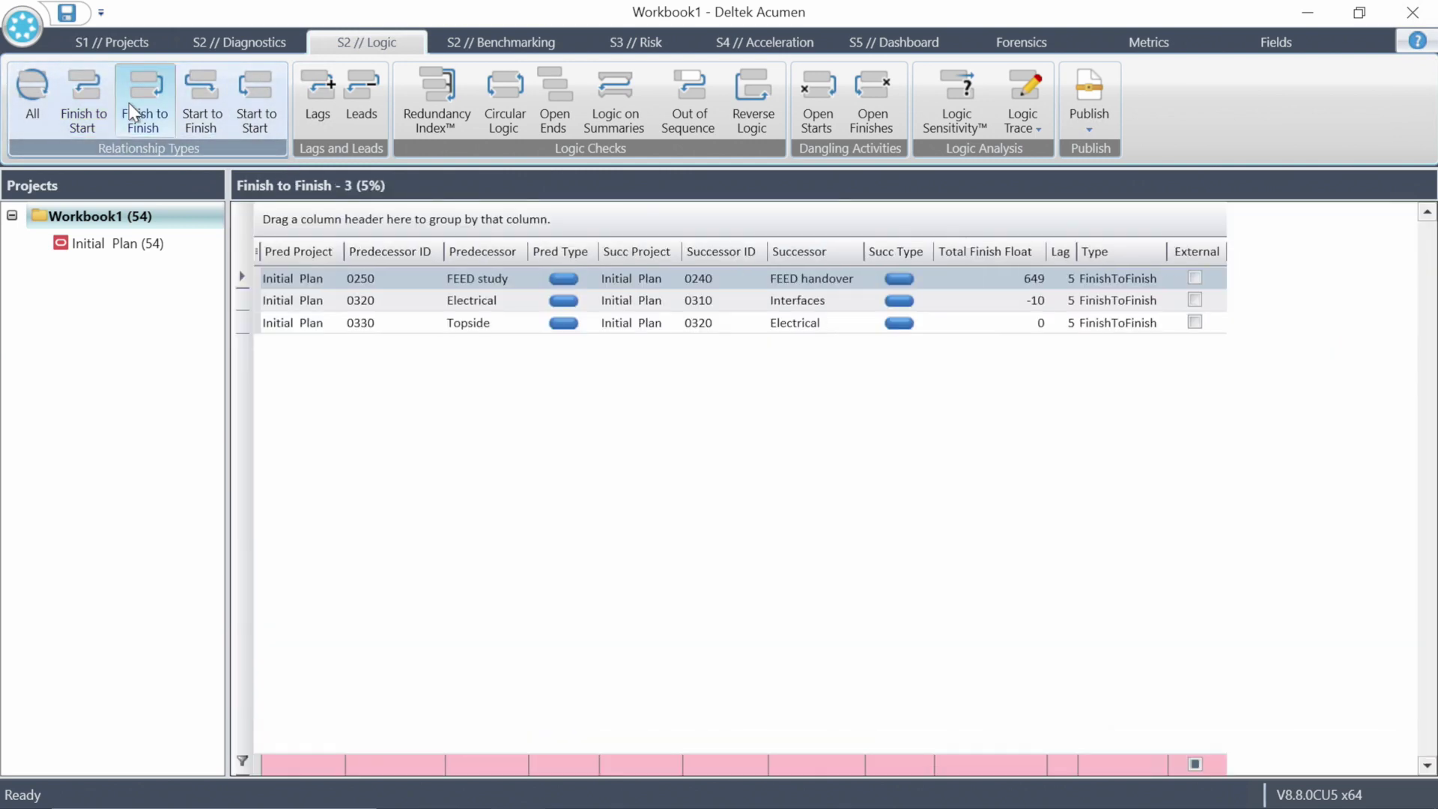
pyautogui.click(256, 101)
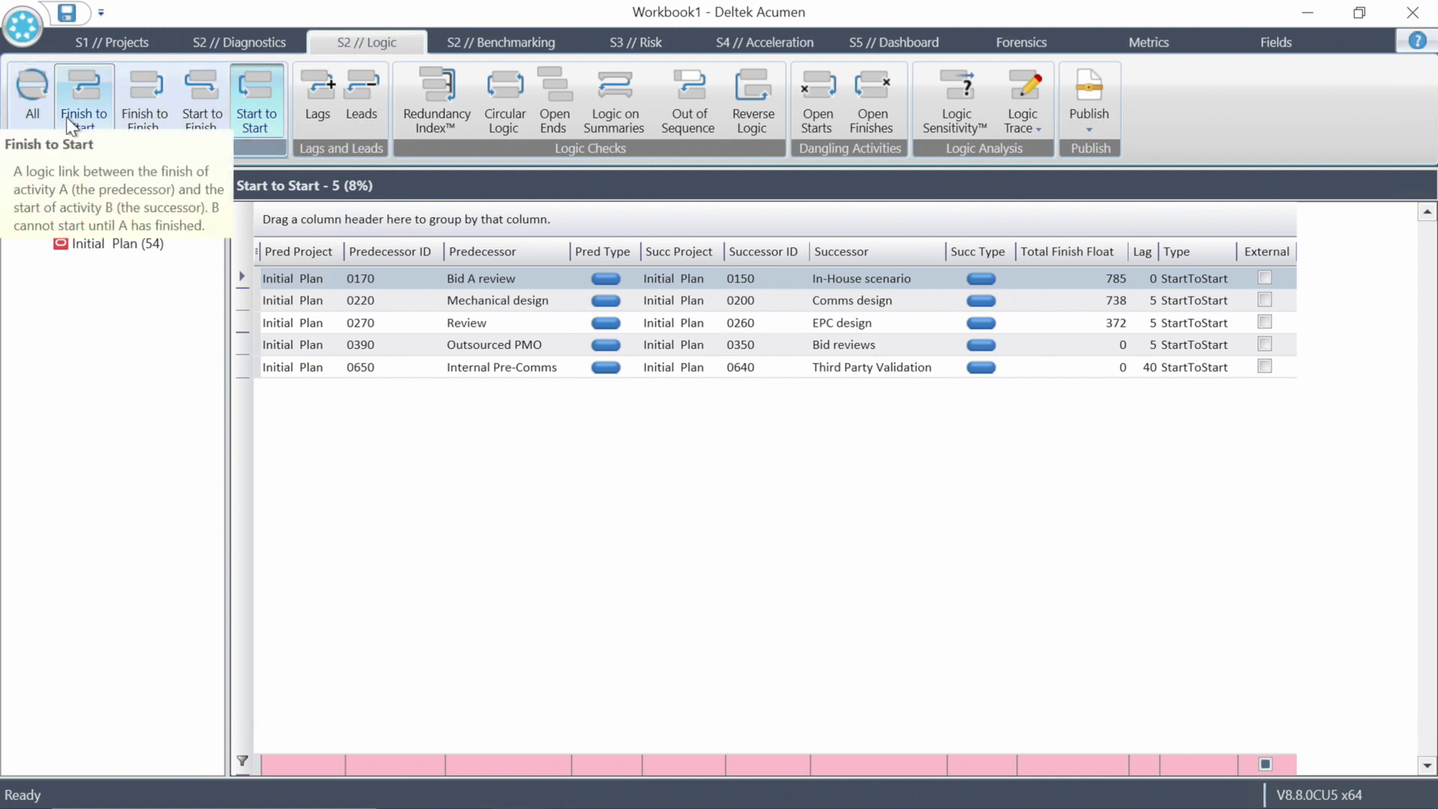
# Step: List the lagged relationships, then open-start activities, then the two open-finish activities
pyautogui.click(321, 118)
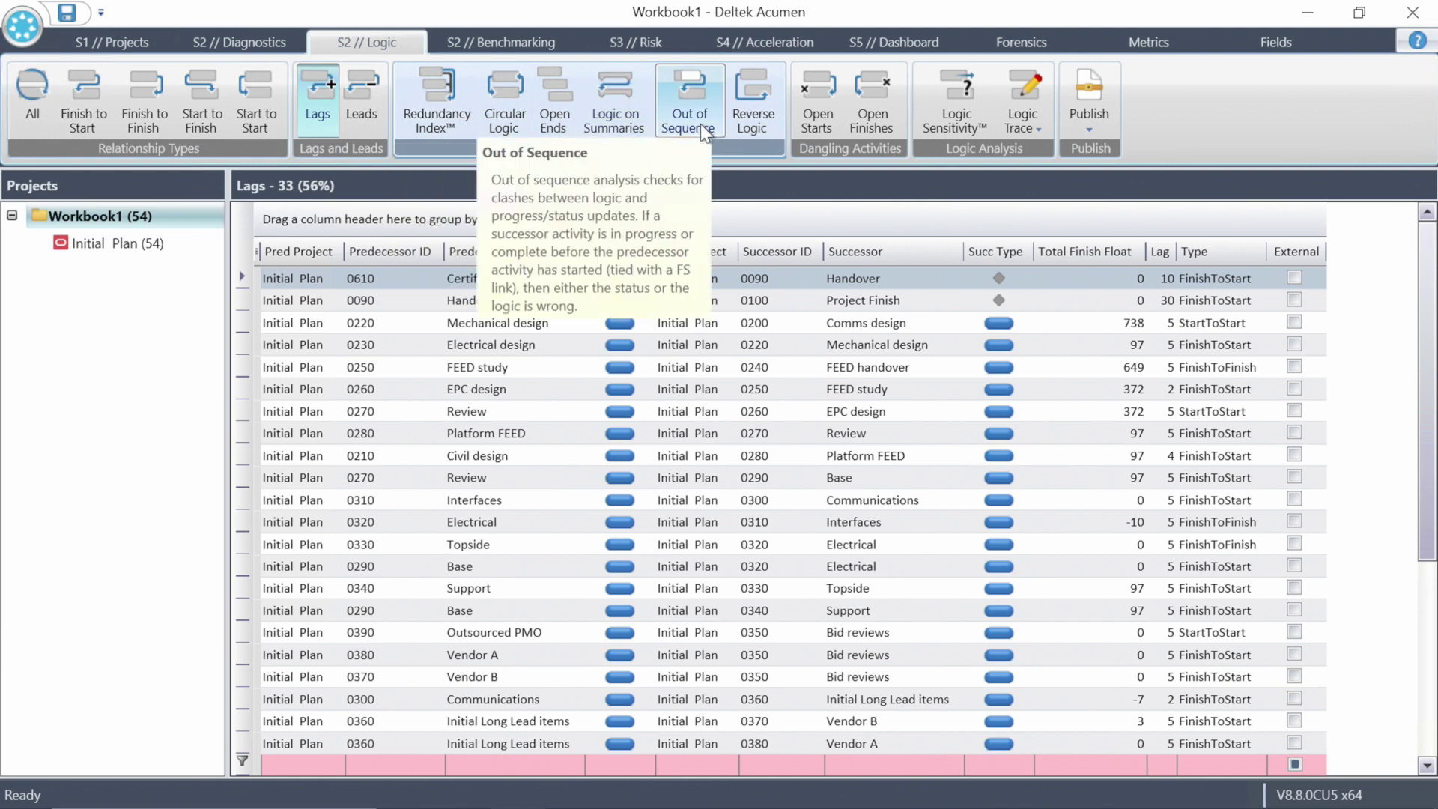
pyautogui.click(817, 118)
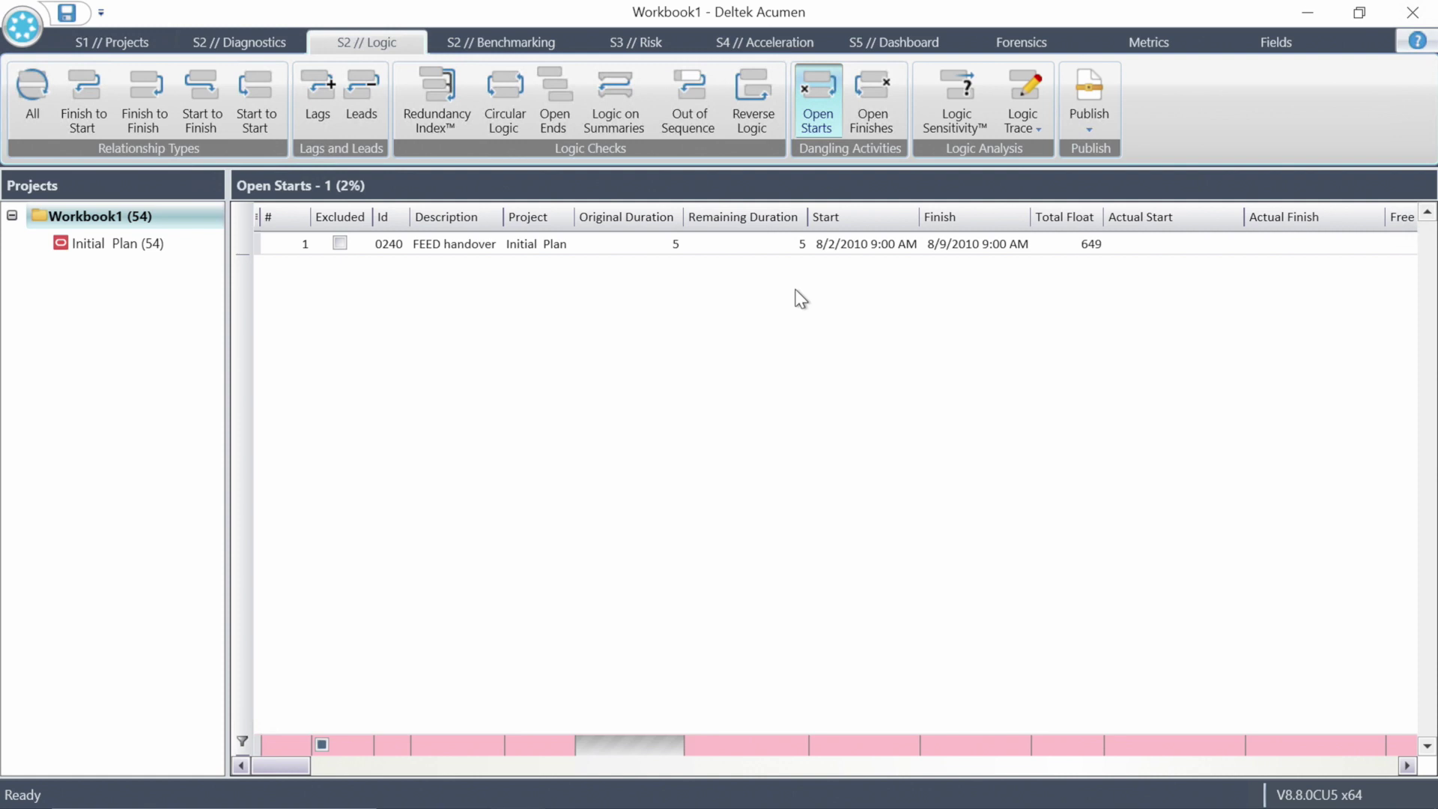
pyautogui.click(880, 96)
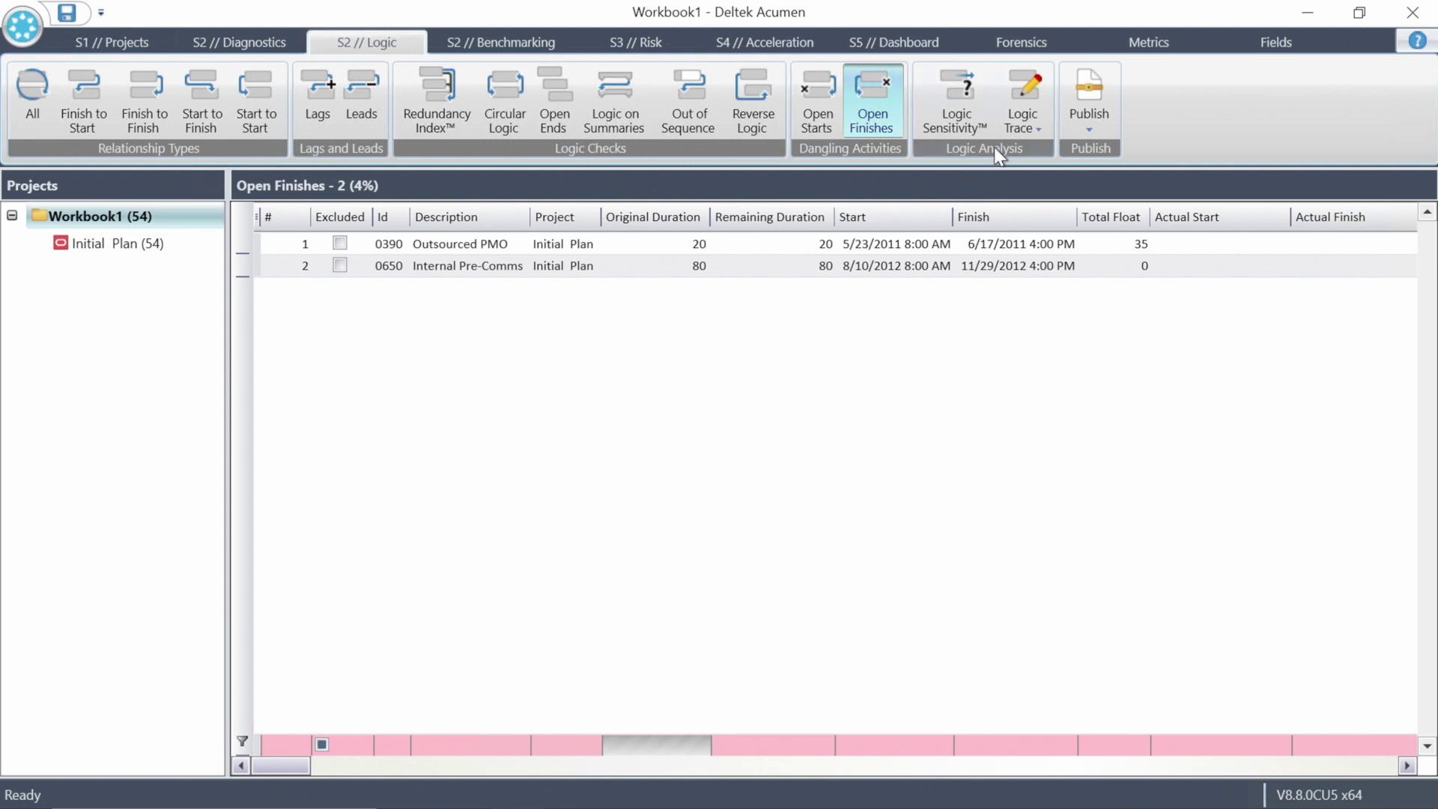
# Step: In Logic Trace, trace forward and backward from activity 0370 Vendor B
pyautogui.click(1025, 93)
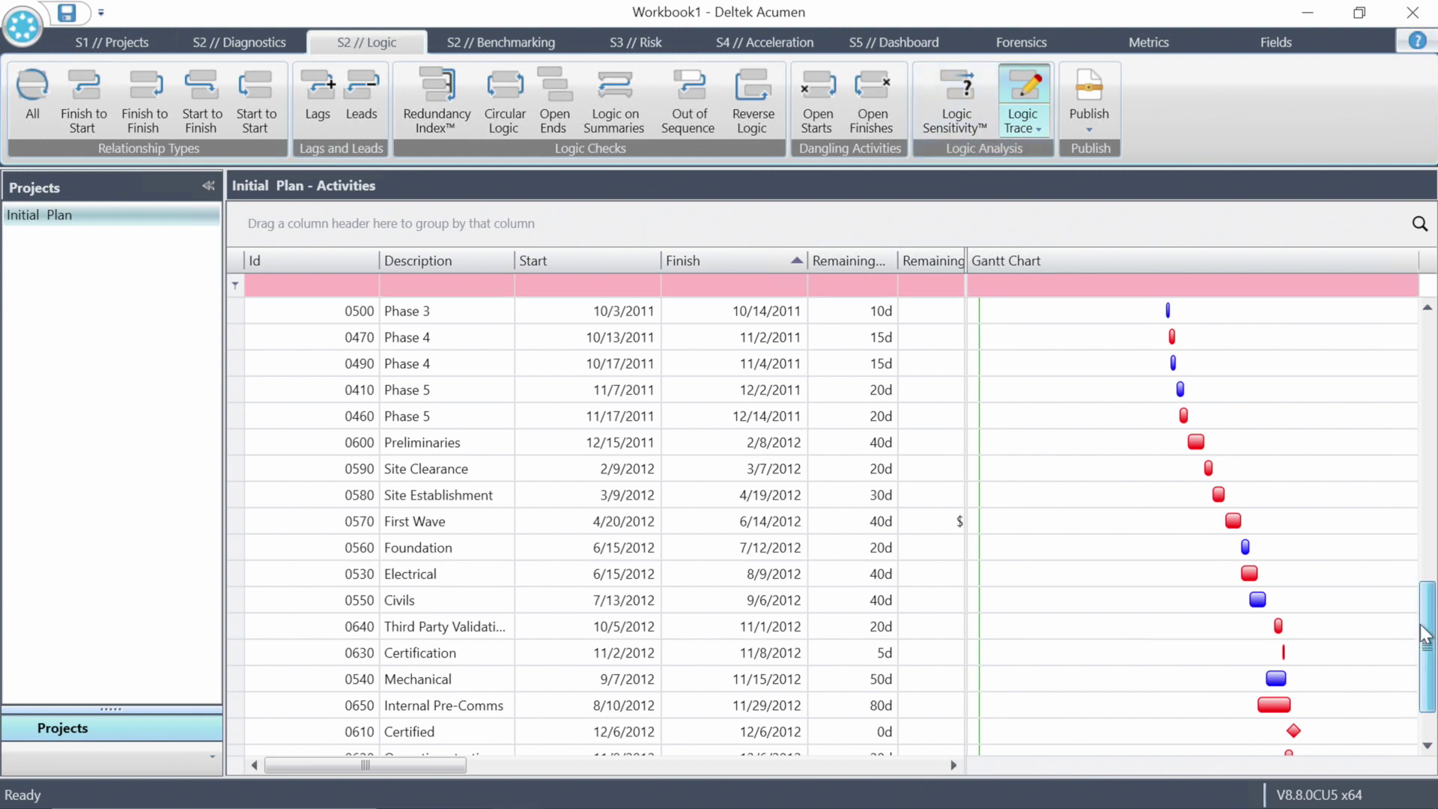
pyautogui.moveTo(1425, 629); pyautogui.dragTo(1427, 552)
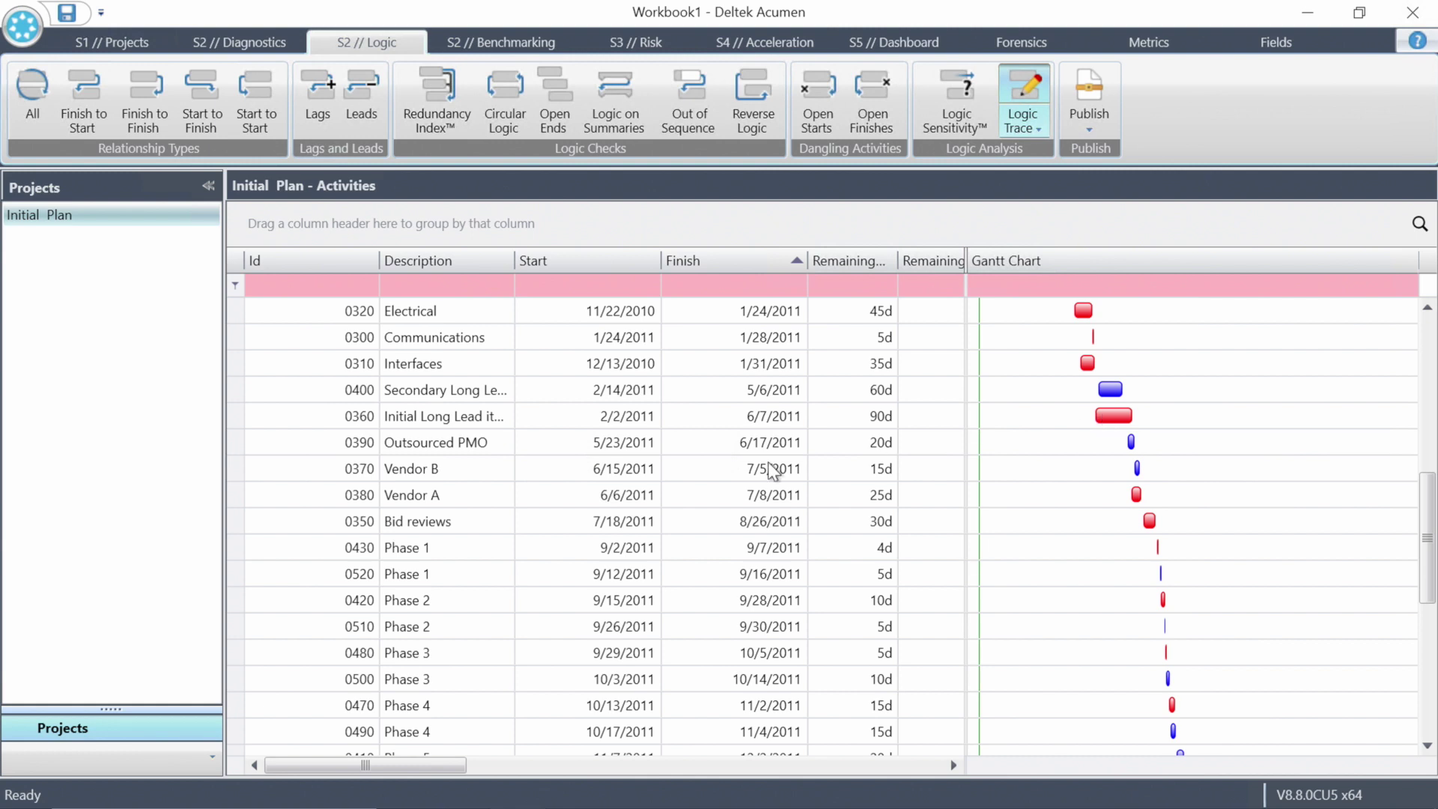
pyautogui.click(440, 470)
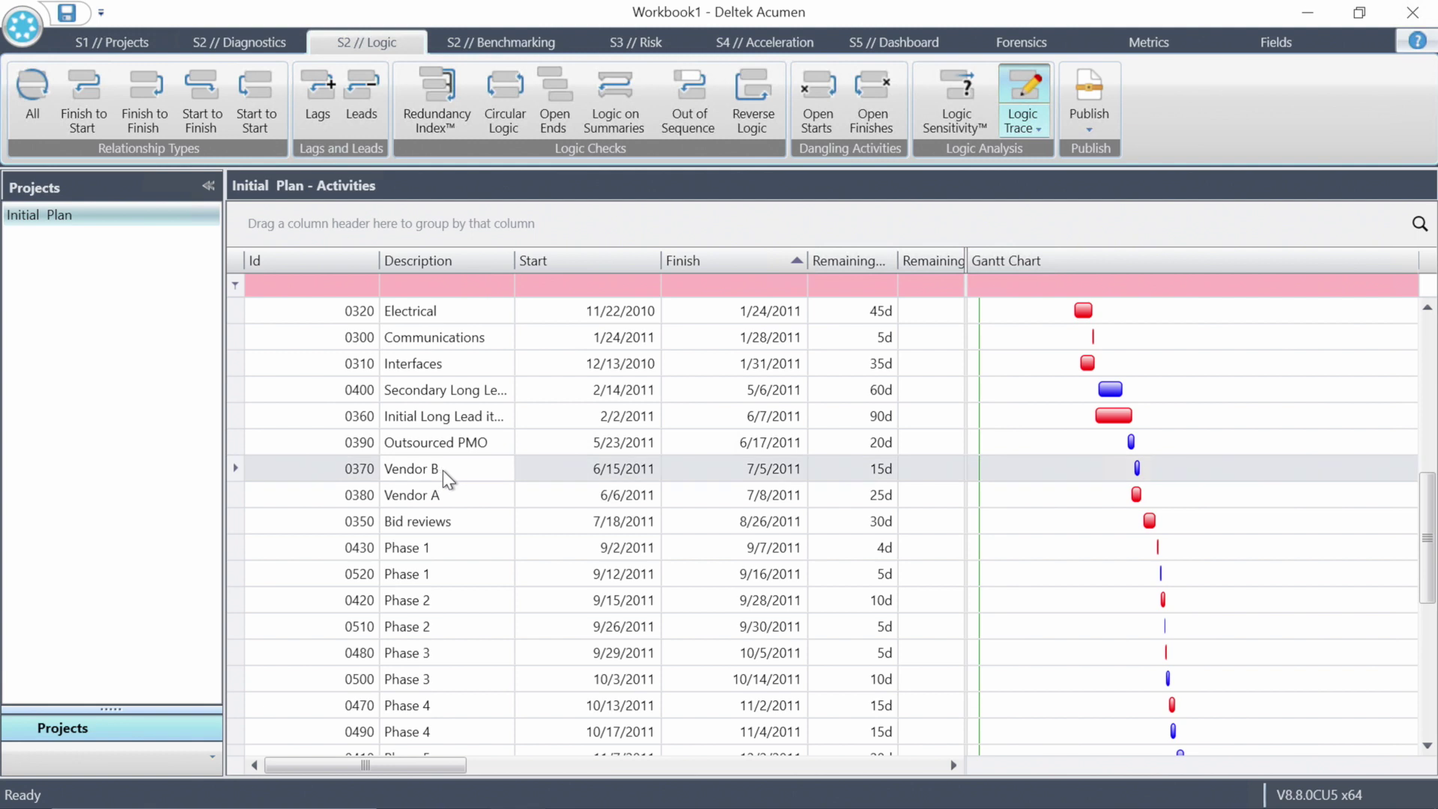
pyautogui.rightClick(442, 471)
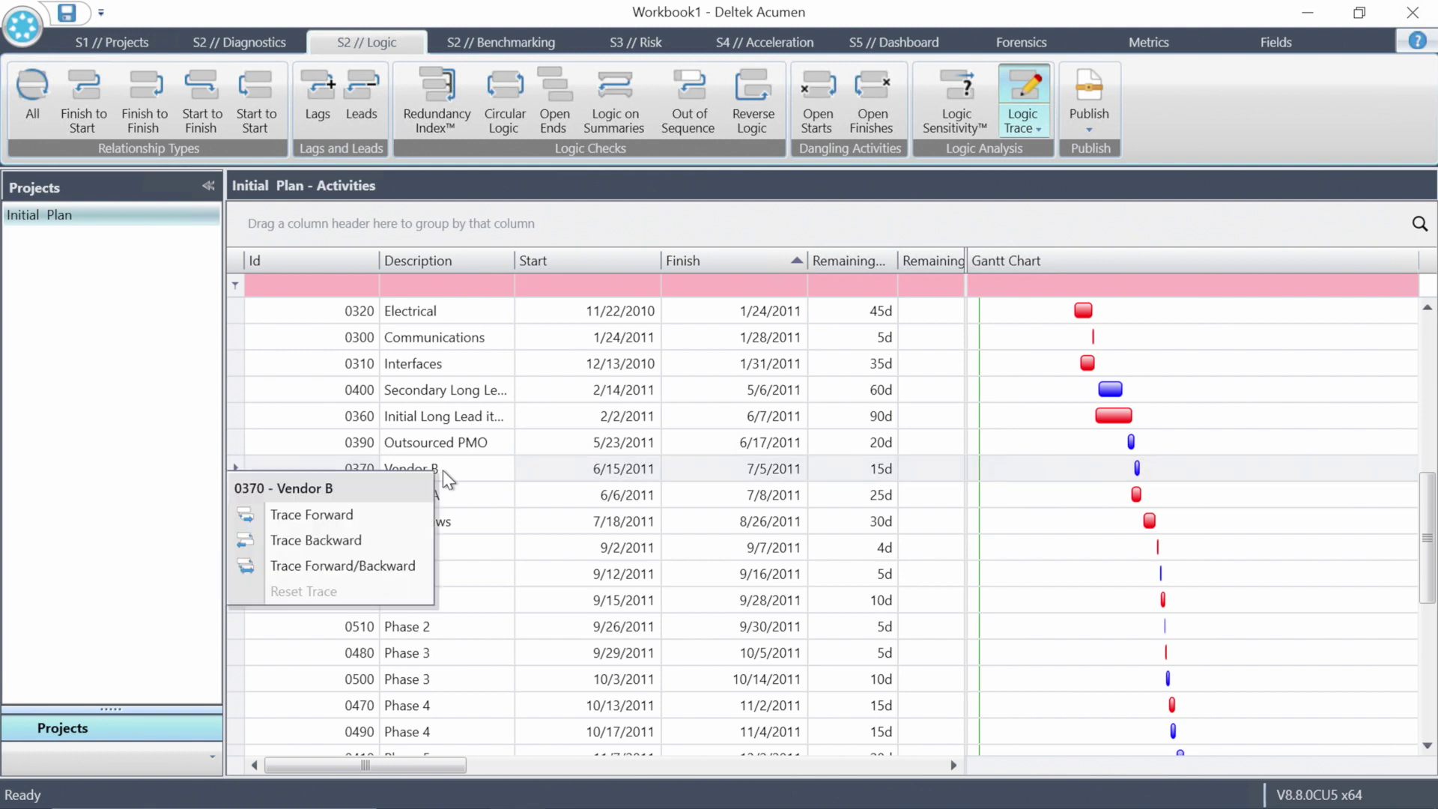
pyautogui.click(361, 569)
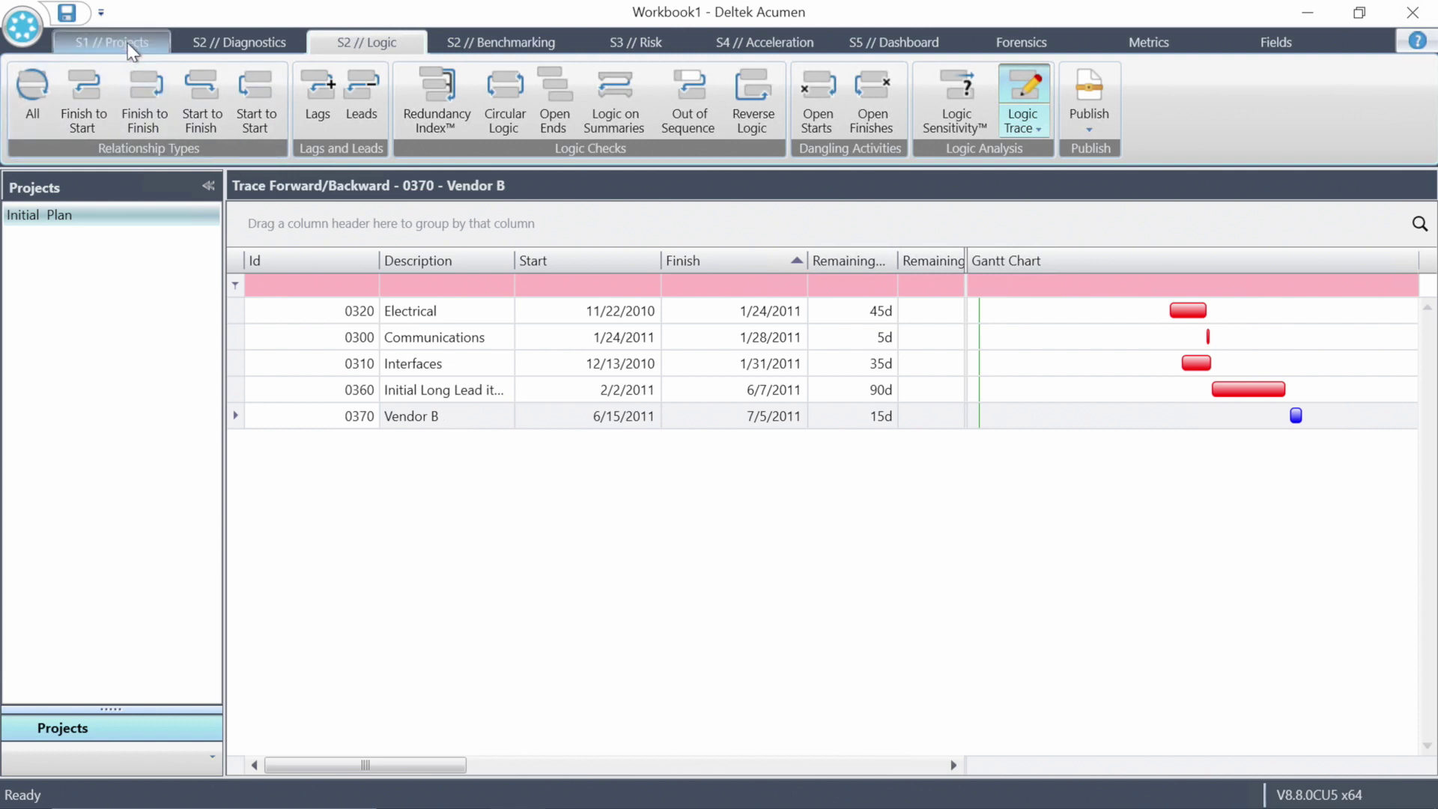
# Step: Reset the Vendor B trace and trace forward/backward from activity 0410 Phase 5 instead
pyautogui.rightClick(454, 416)
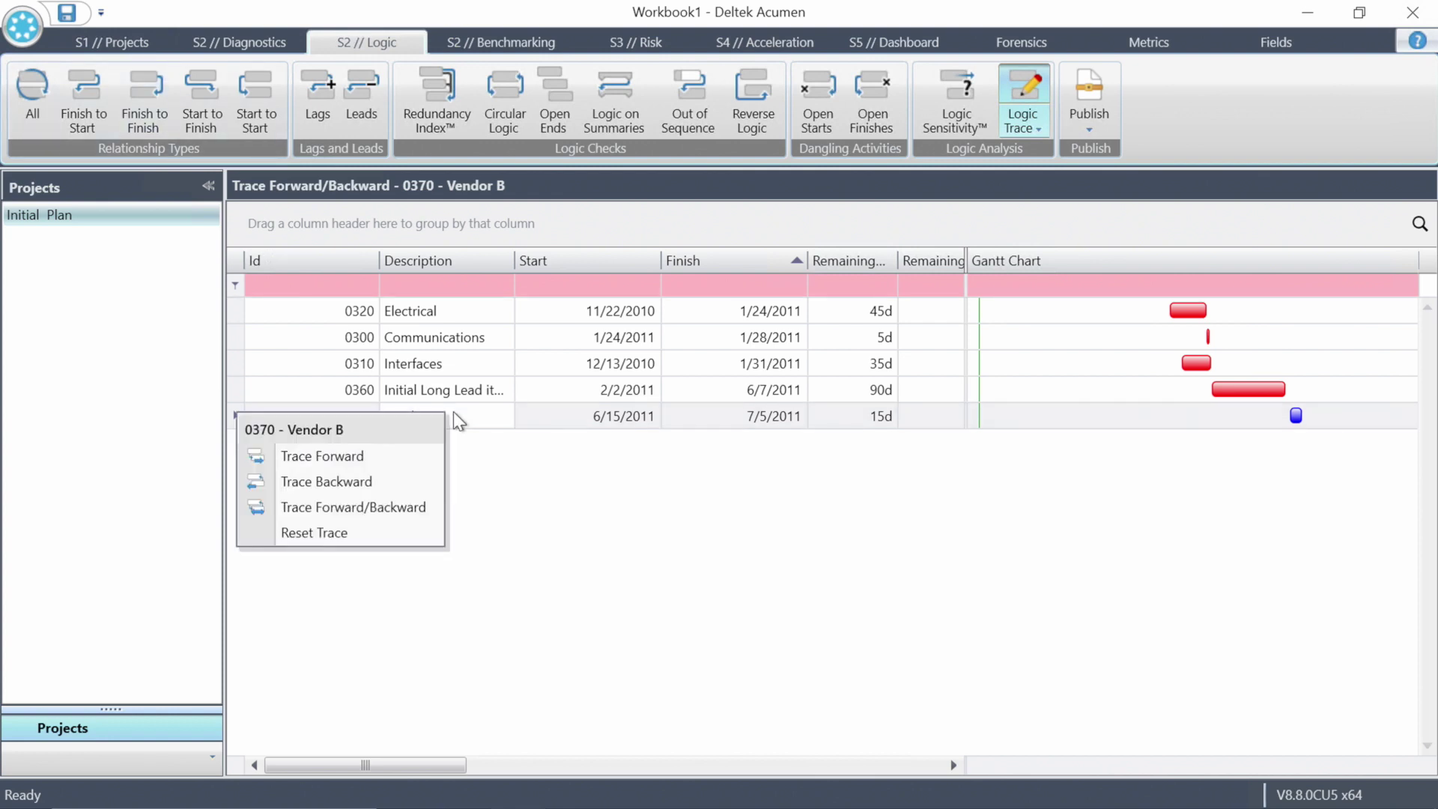
pyautogui.click(339, 525)
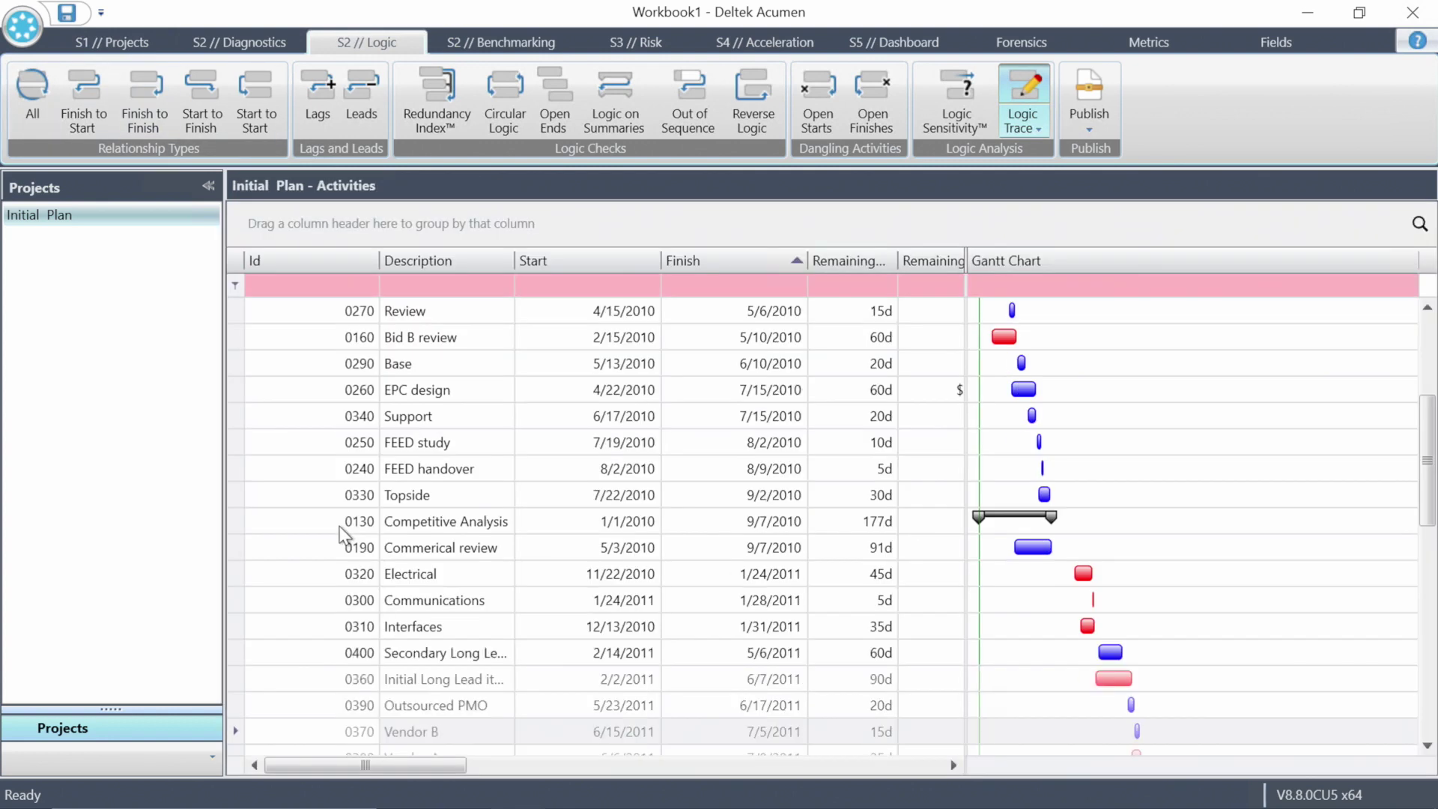
pyautogui.scroll(-3, 435, 507)
pyautogui.scroll(-2, 430, 504)
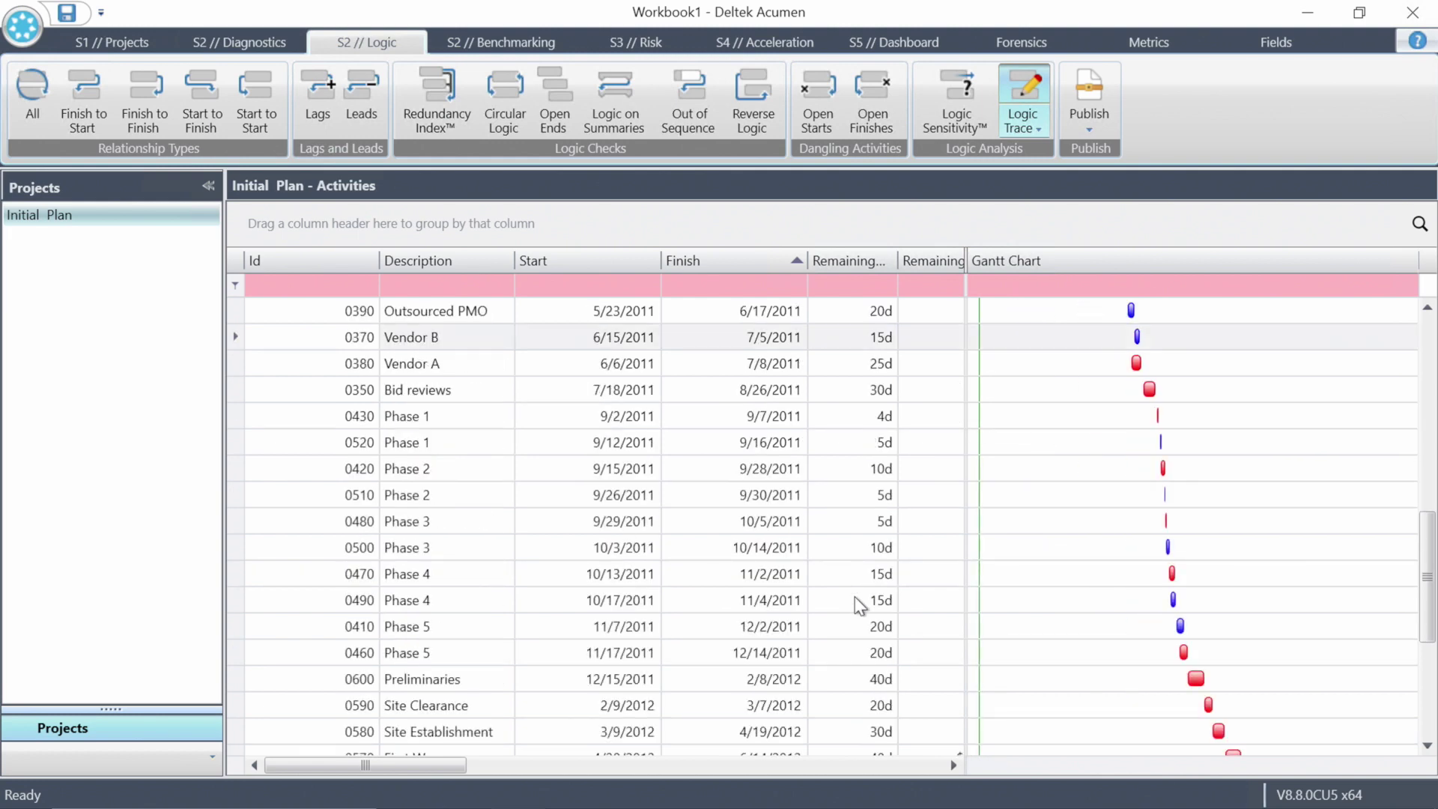
pyautogui.click(430, 628)
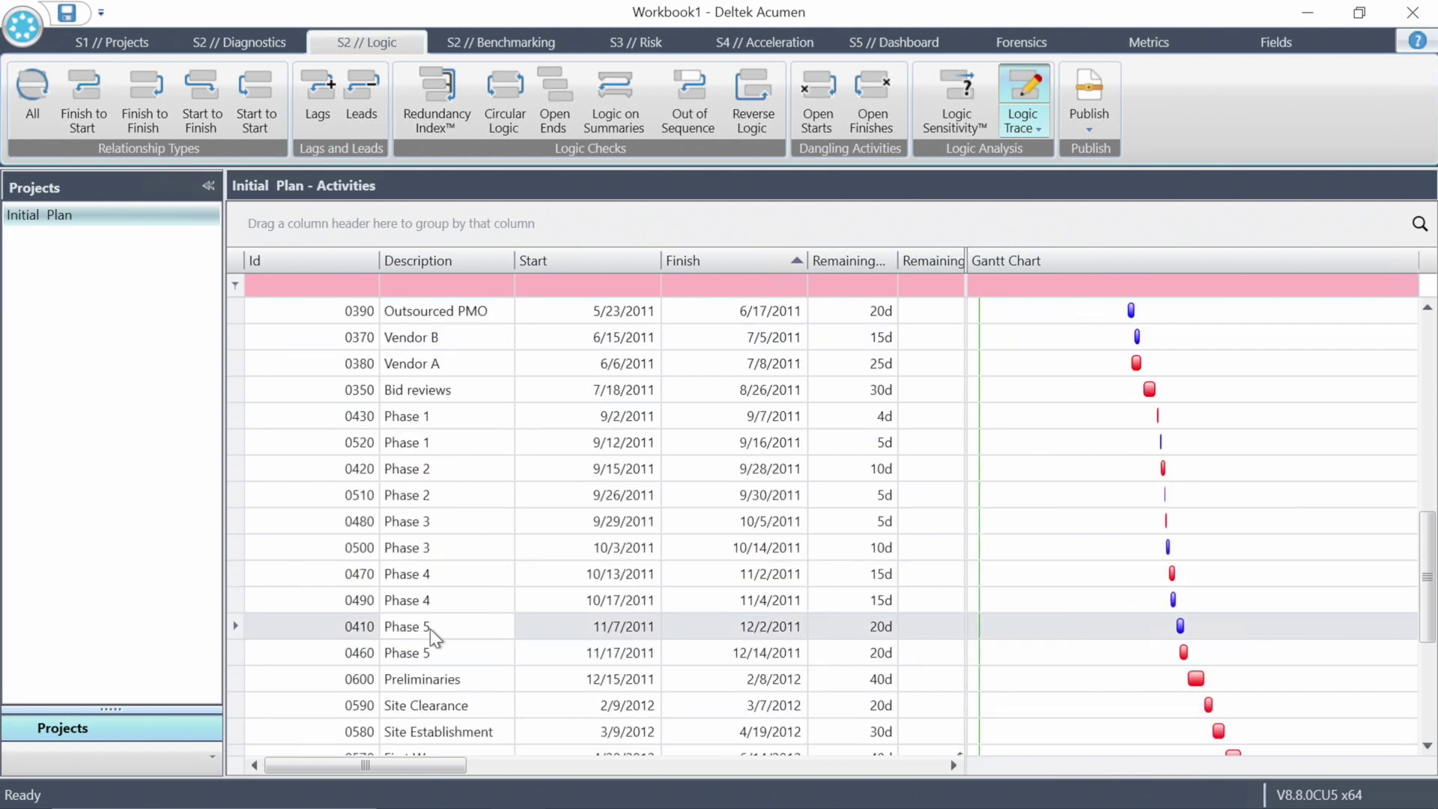
pyautogui.rightClick(430, 627)
pyautogui.click(322, 724)
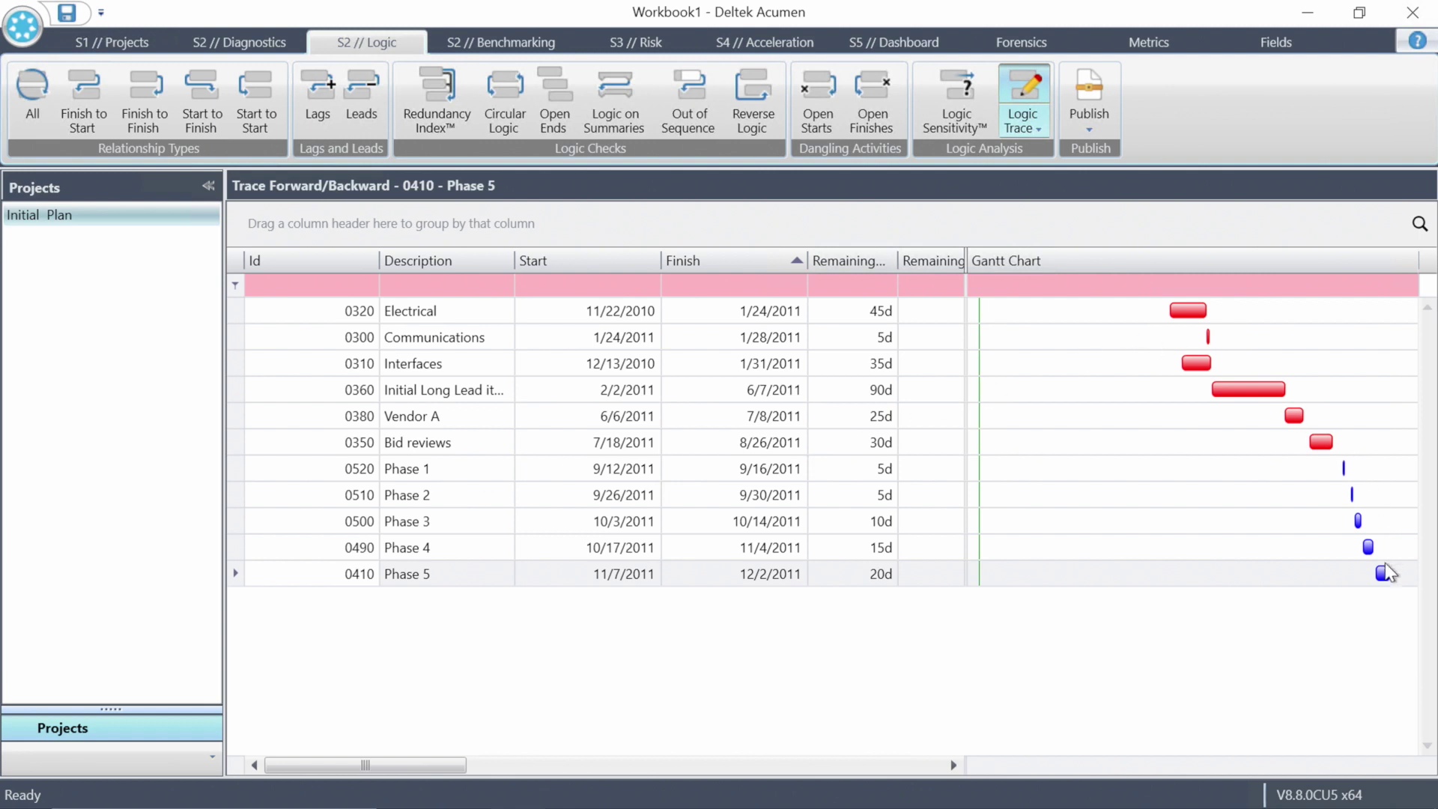
# Step: Open the publishing options for the 0410 Phase 5 logic trace results
pyautogui.click(1090, 128)
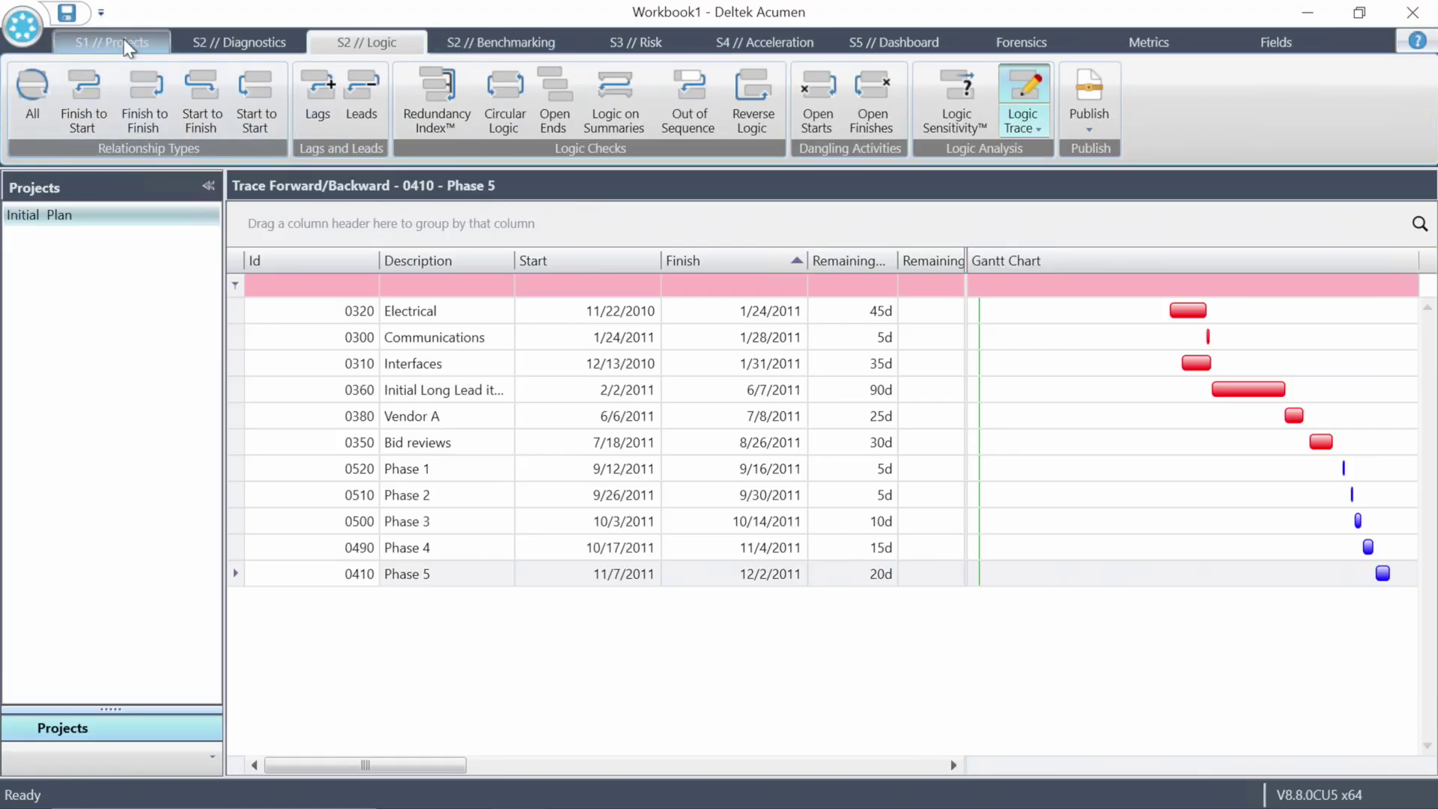
# Step: From the Initial Plan project, start importing a single project from a P6 XER file
pyautogui.click(127, 47)
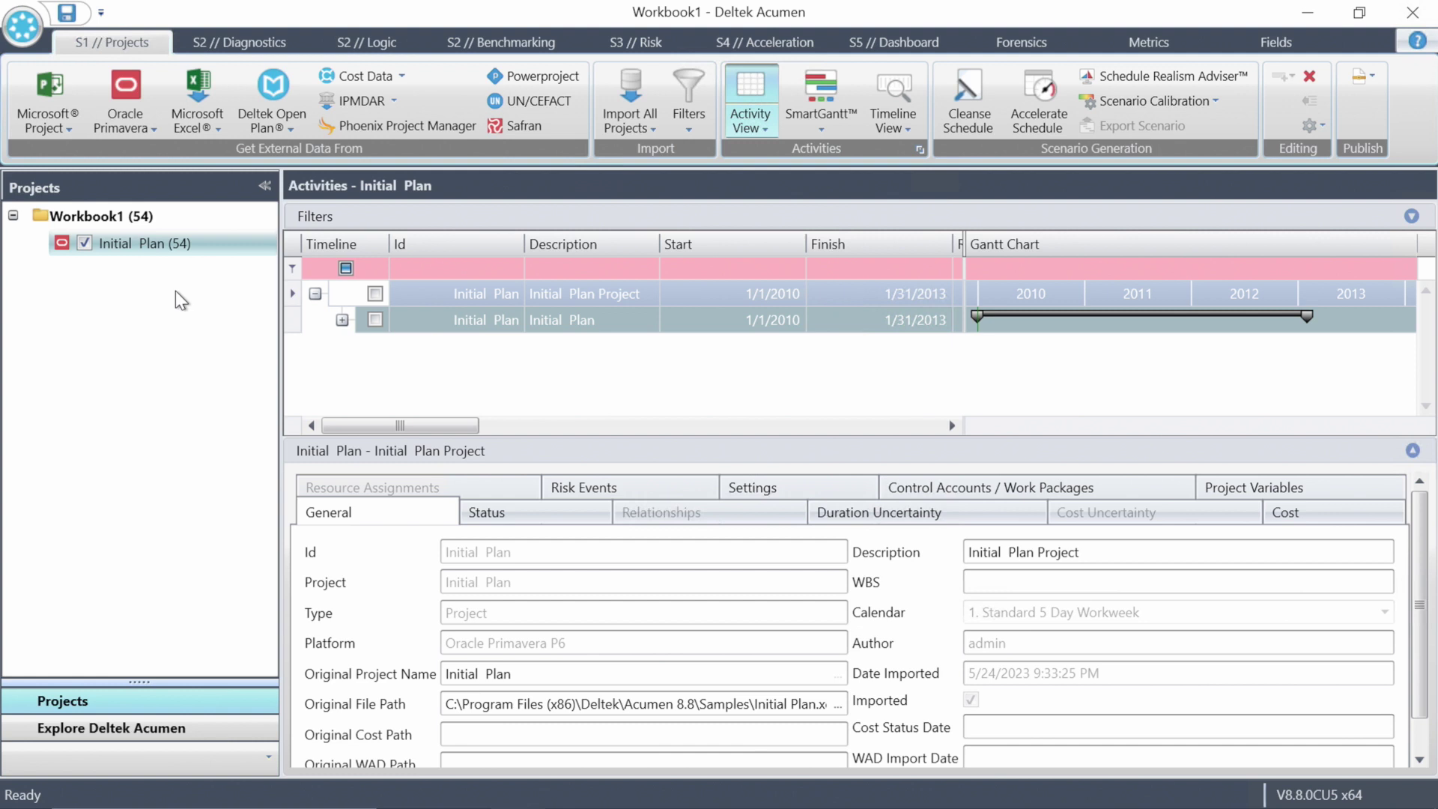
pyautogui.rightClick(144, 257)
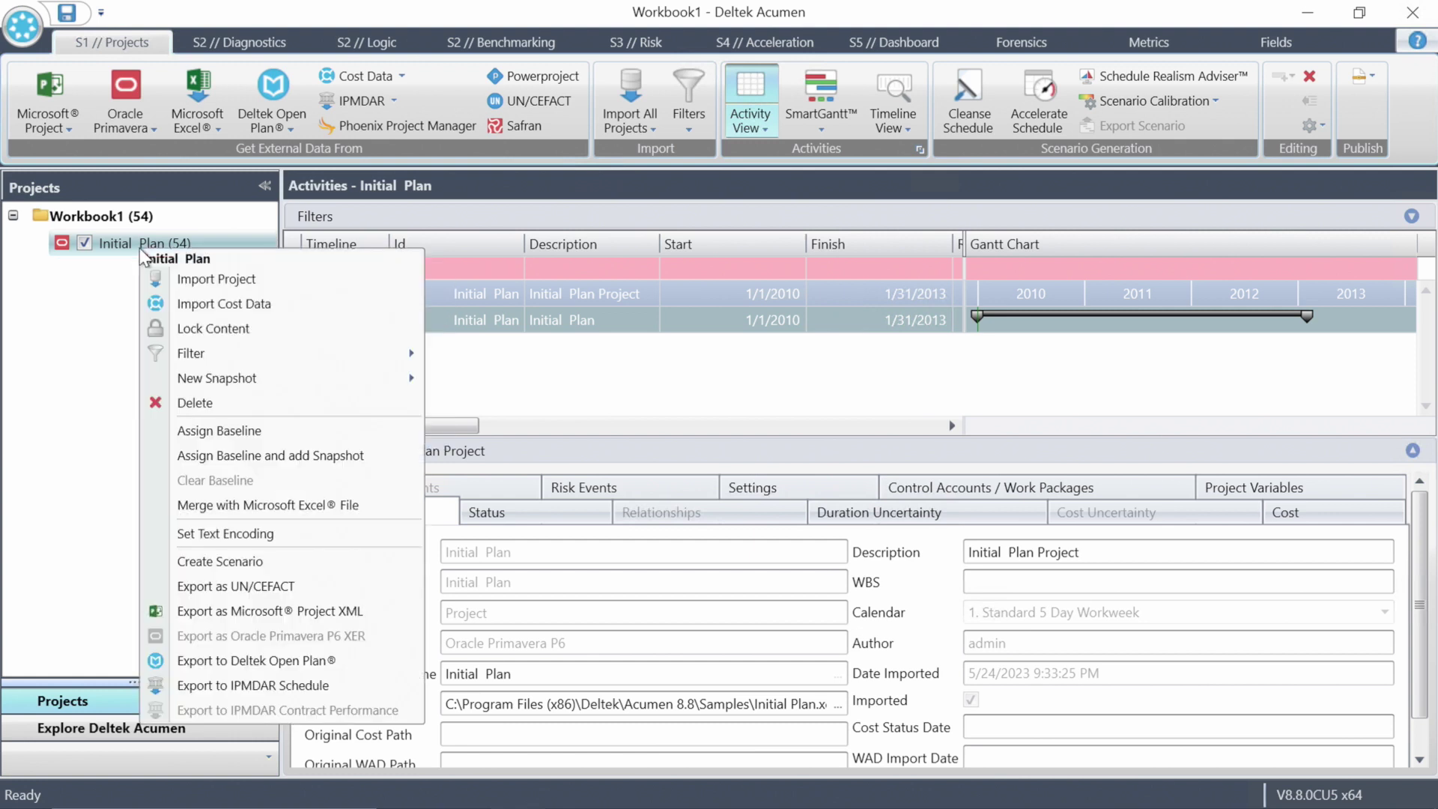
pyautogui.moveTo(257, 377)
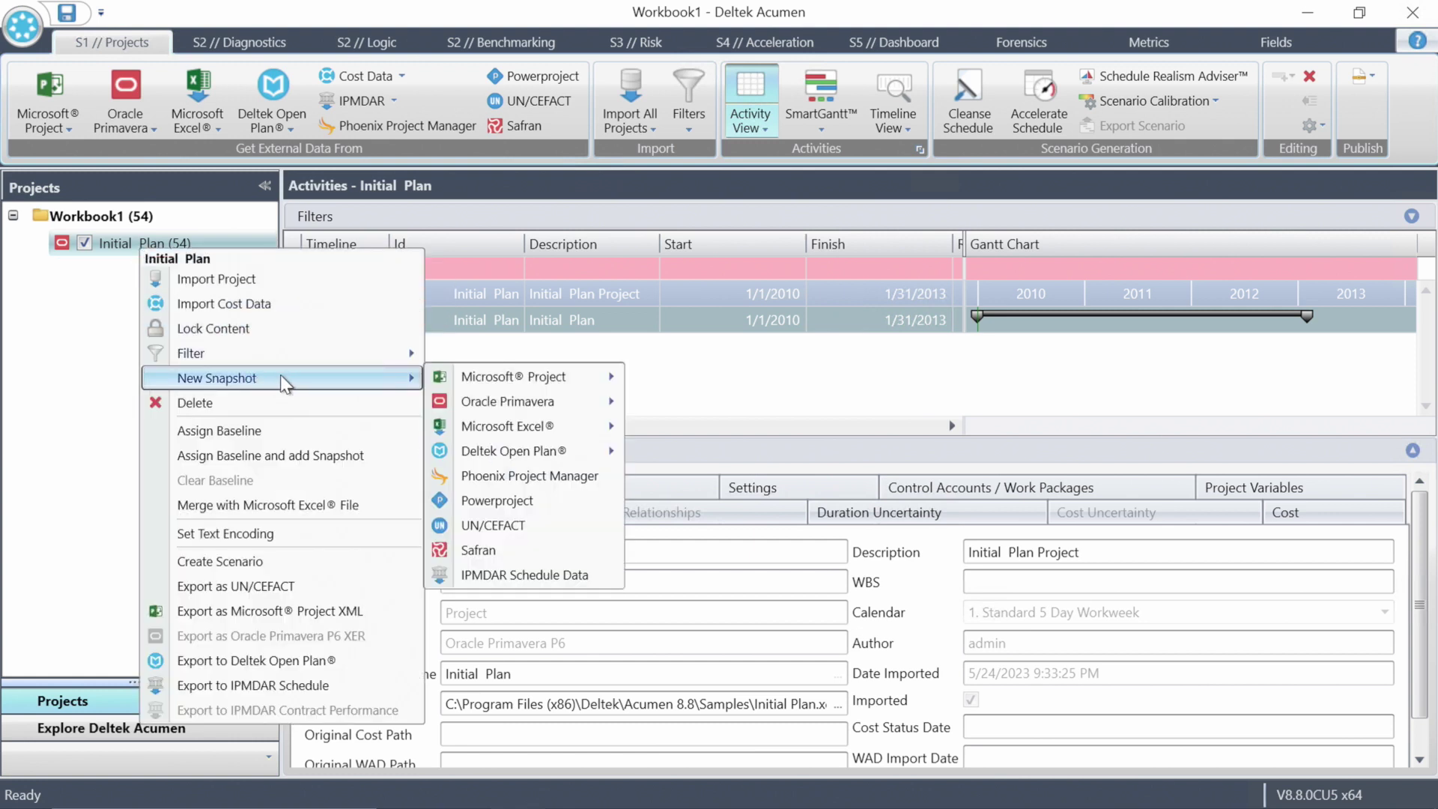
pyautogui.moveTo(517, 402)
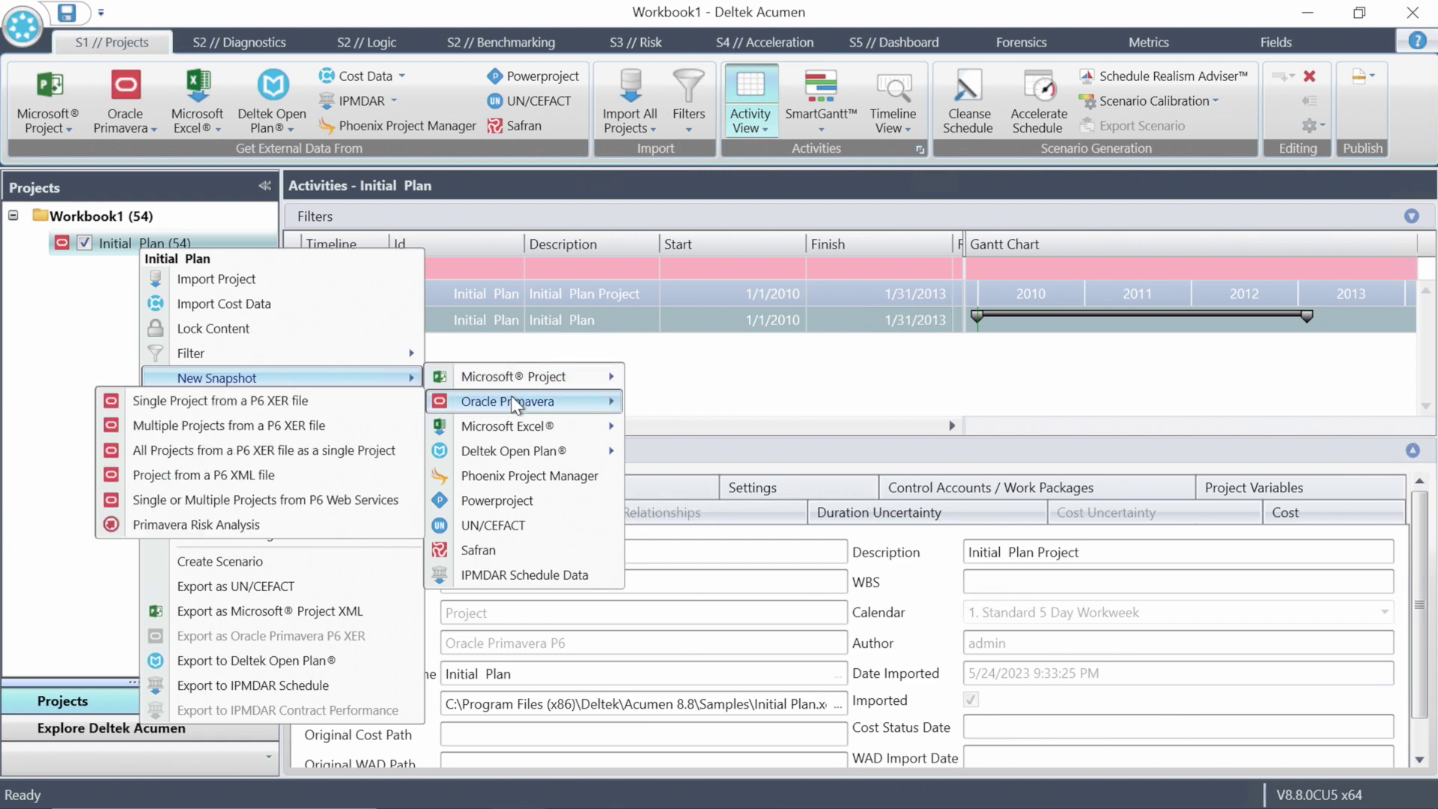
pyautogui.click(295, 406)
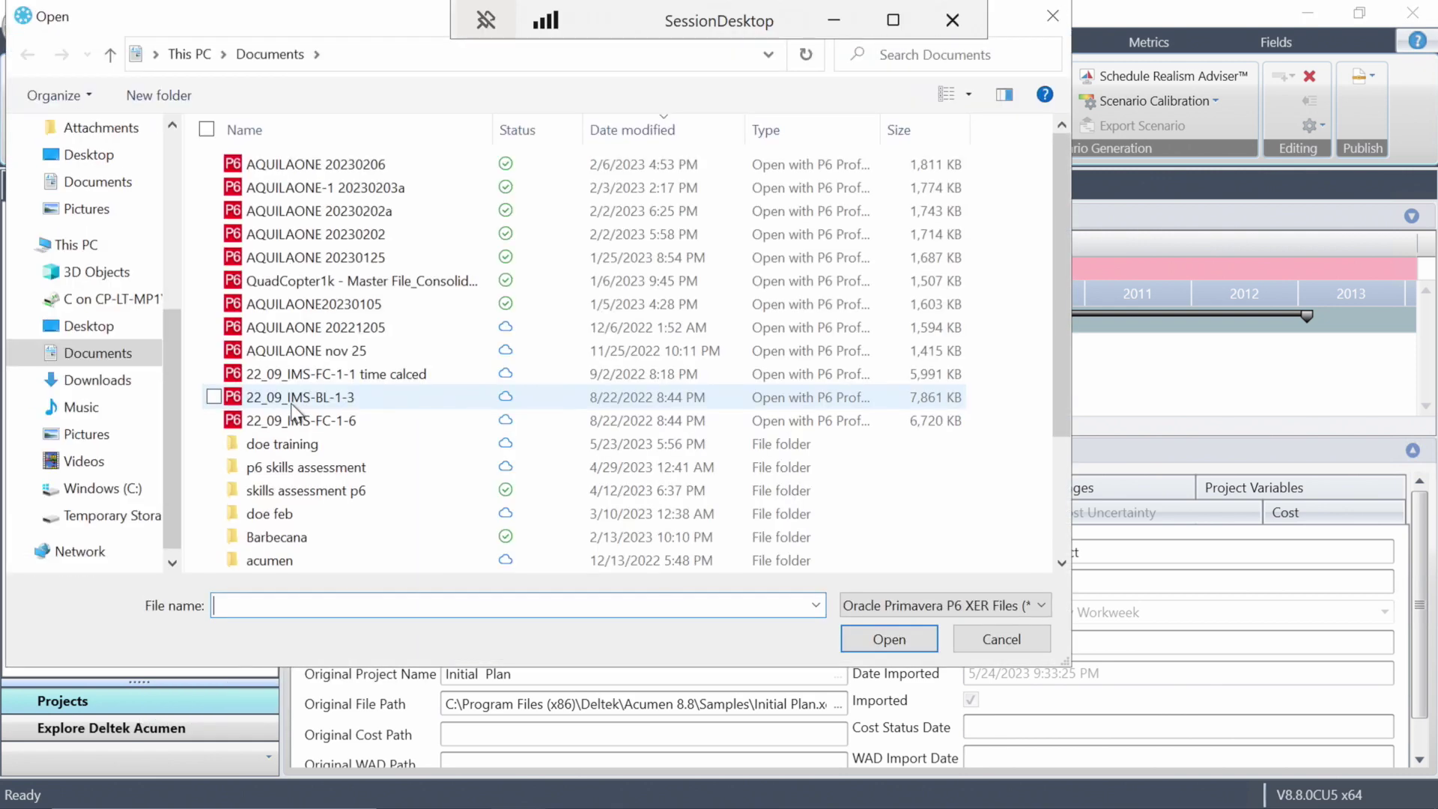
# Step: Browse to C:\Program Files (x86)\Deltek\Acumen 8.8\Samples and choose 1 Month Update
pyautogui.click(97, 493)
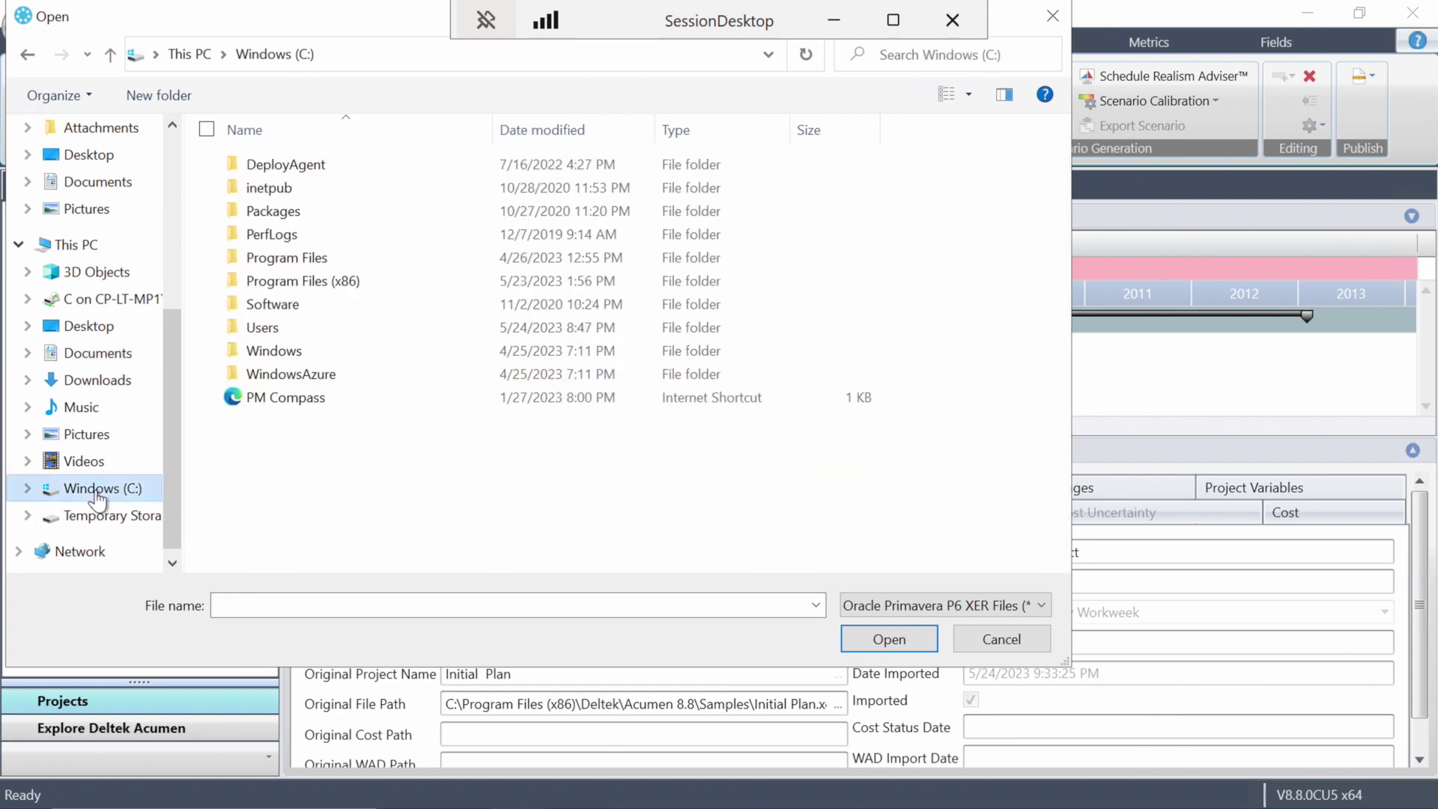
pyautogui.doubleClick(296, 282)
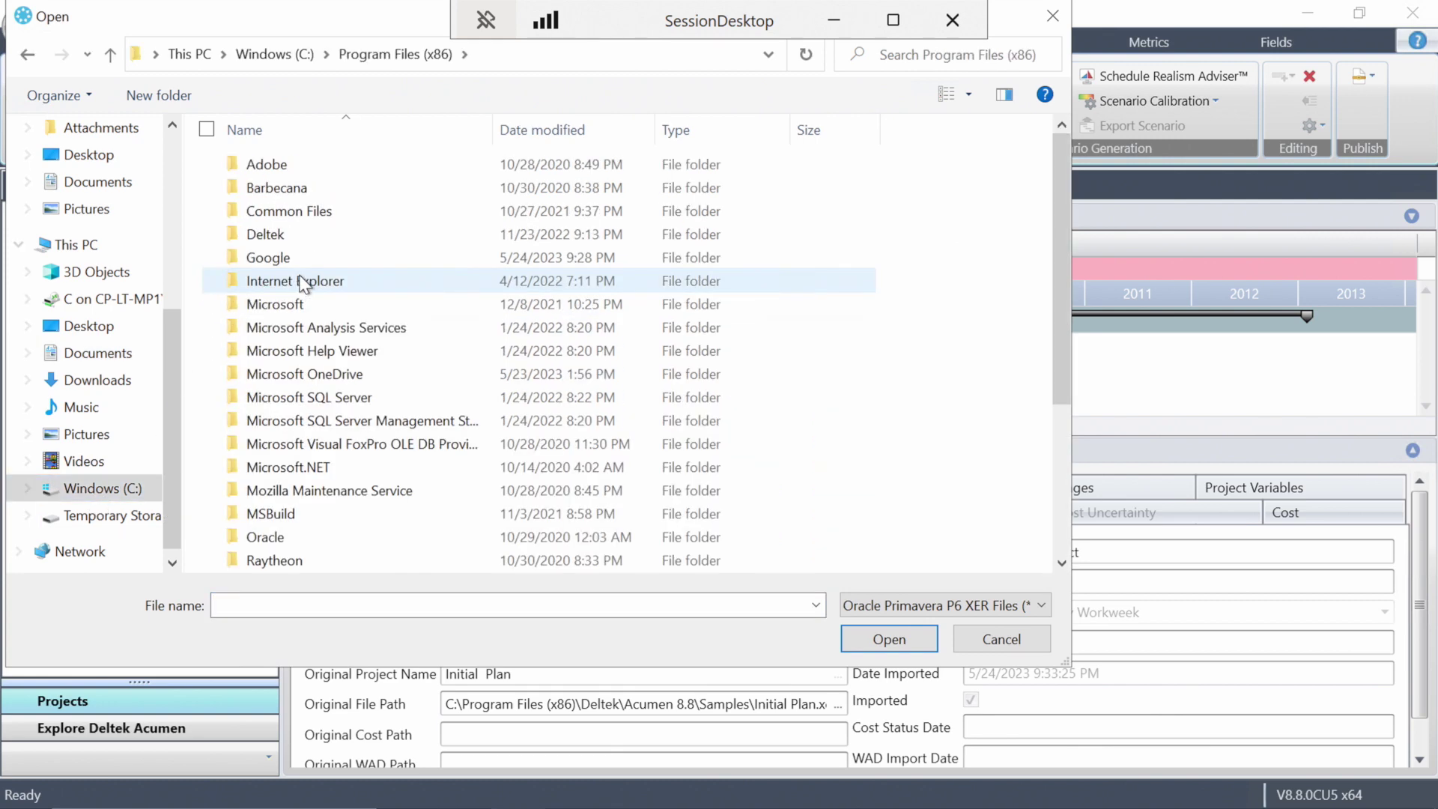
pyautogui.scroll(-4, 315, 299)
pyautogui.scroll(4, 326, 306)
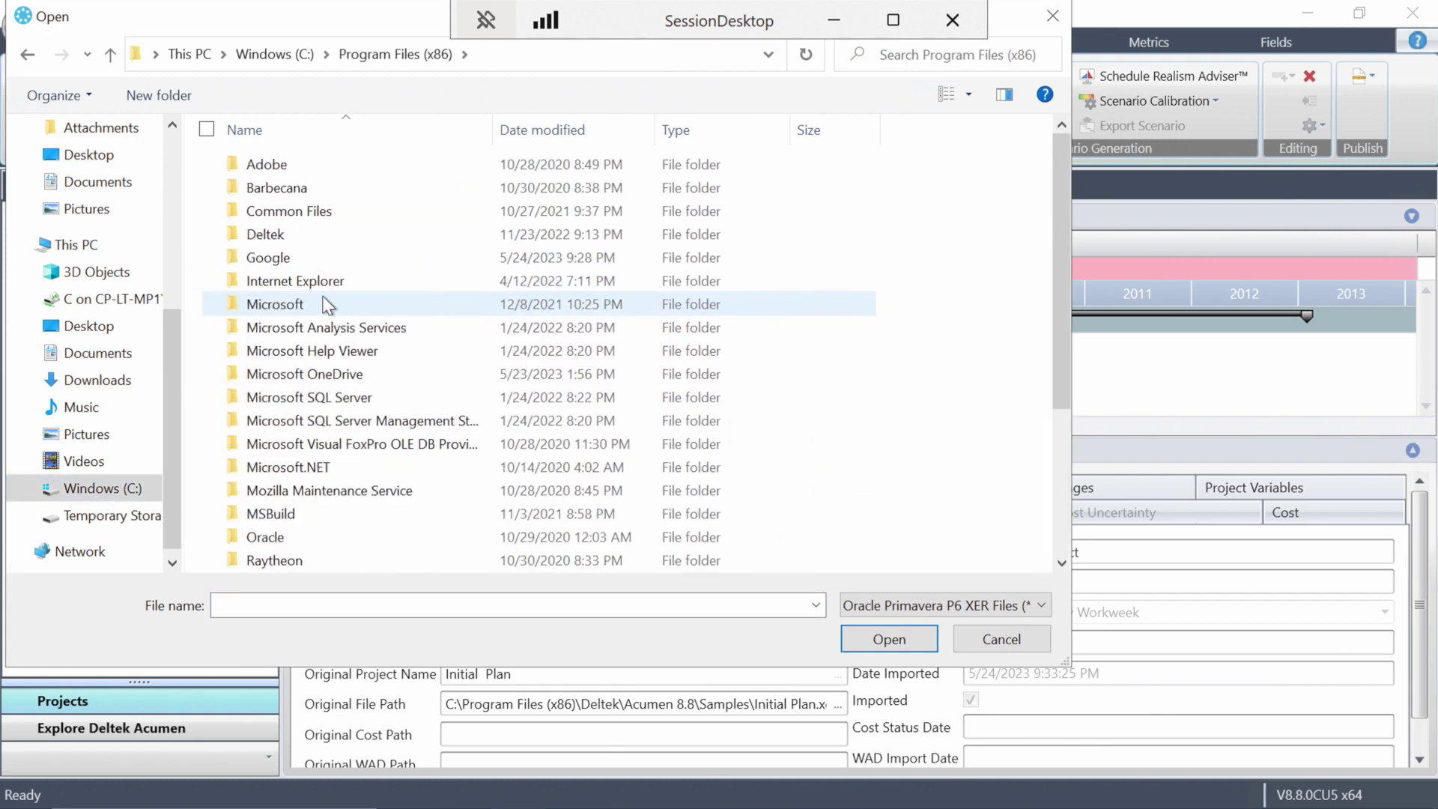
pyautogui.doubleClick(298, 236)
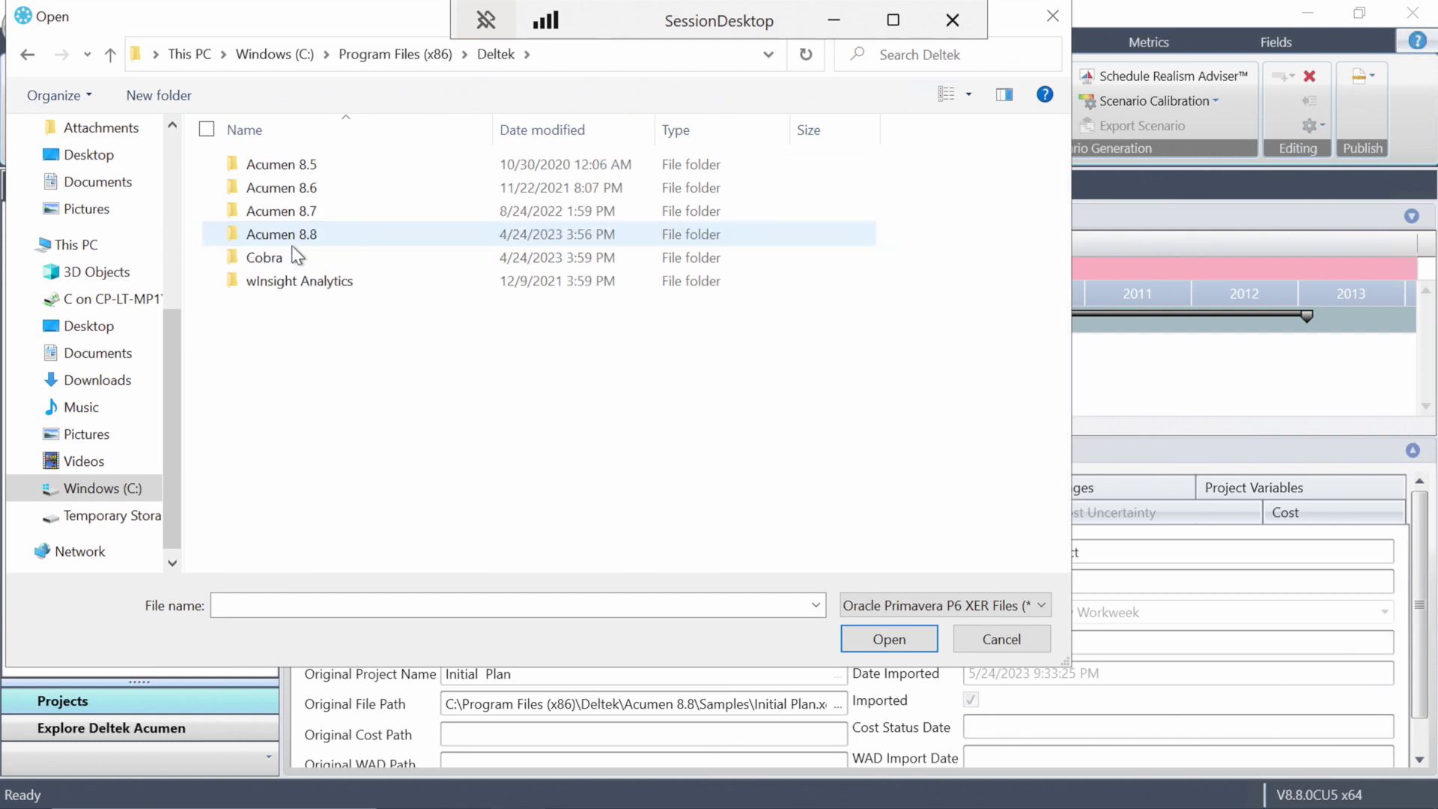
pyautogui.doubleClick(303, 235)
pyautogui.scroll(-4, 322, 303)
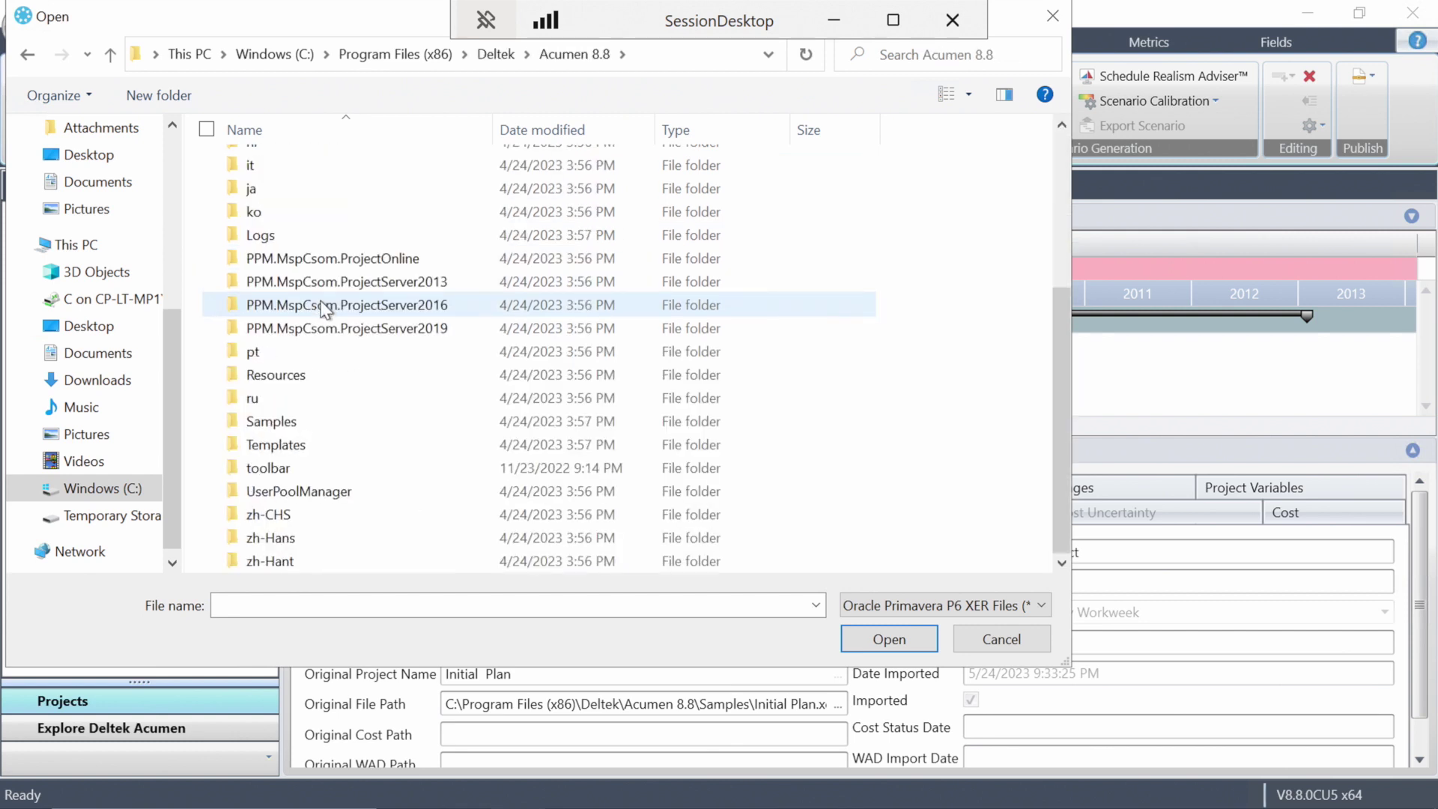
pyautogui.doubleClick(296, 413)
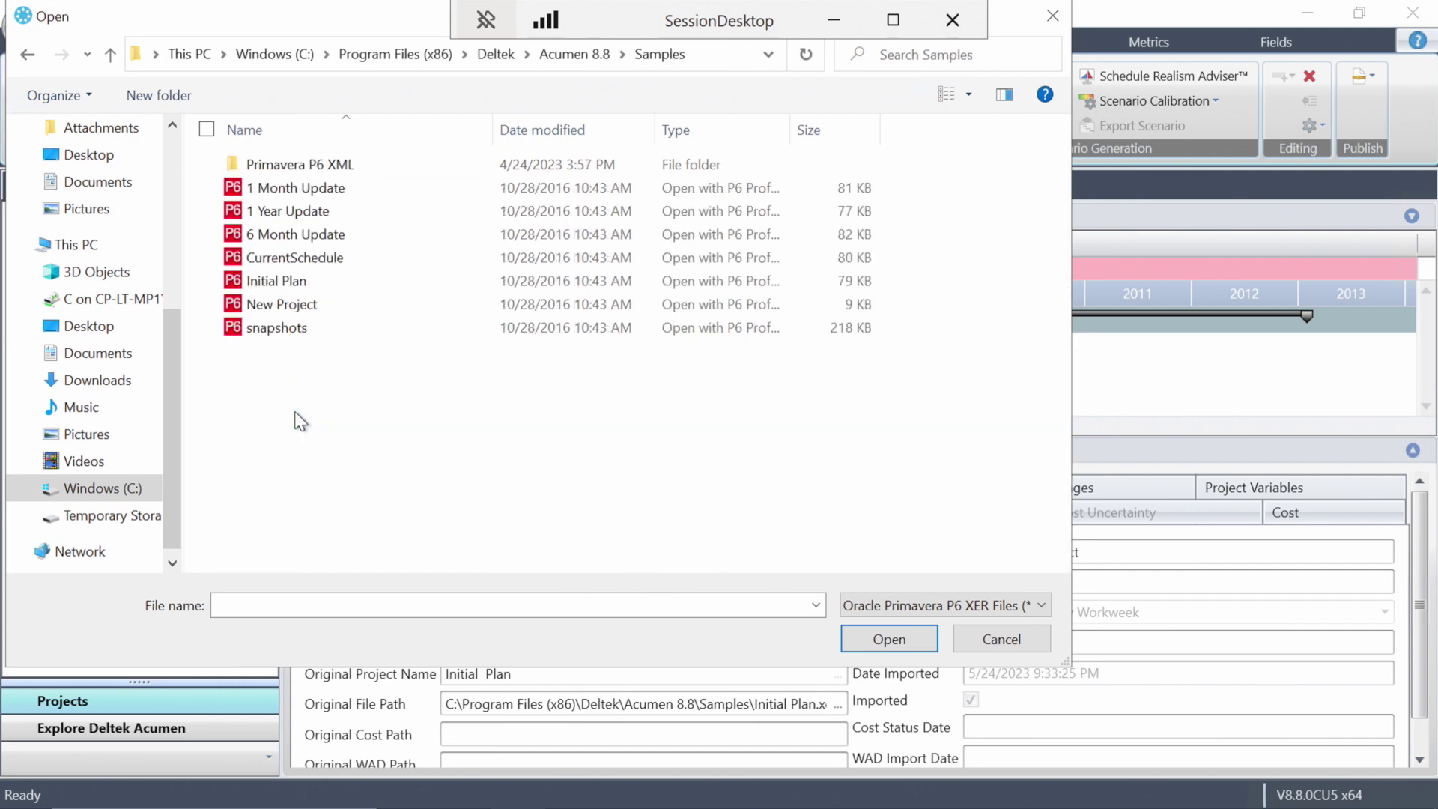
pyautogui.doubleClick(293, 188)
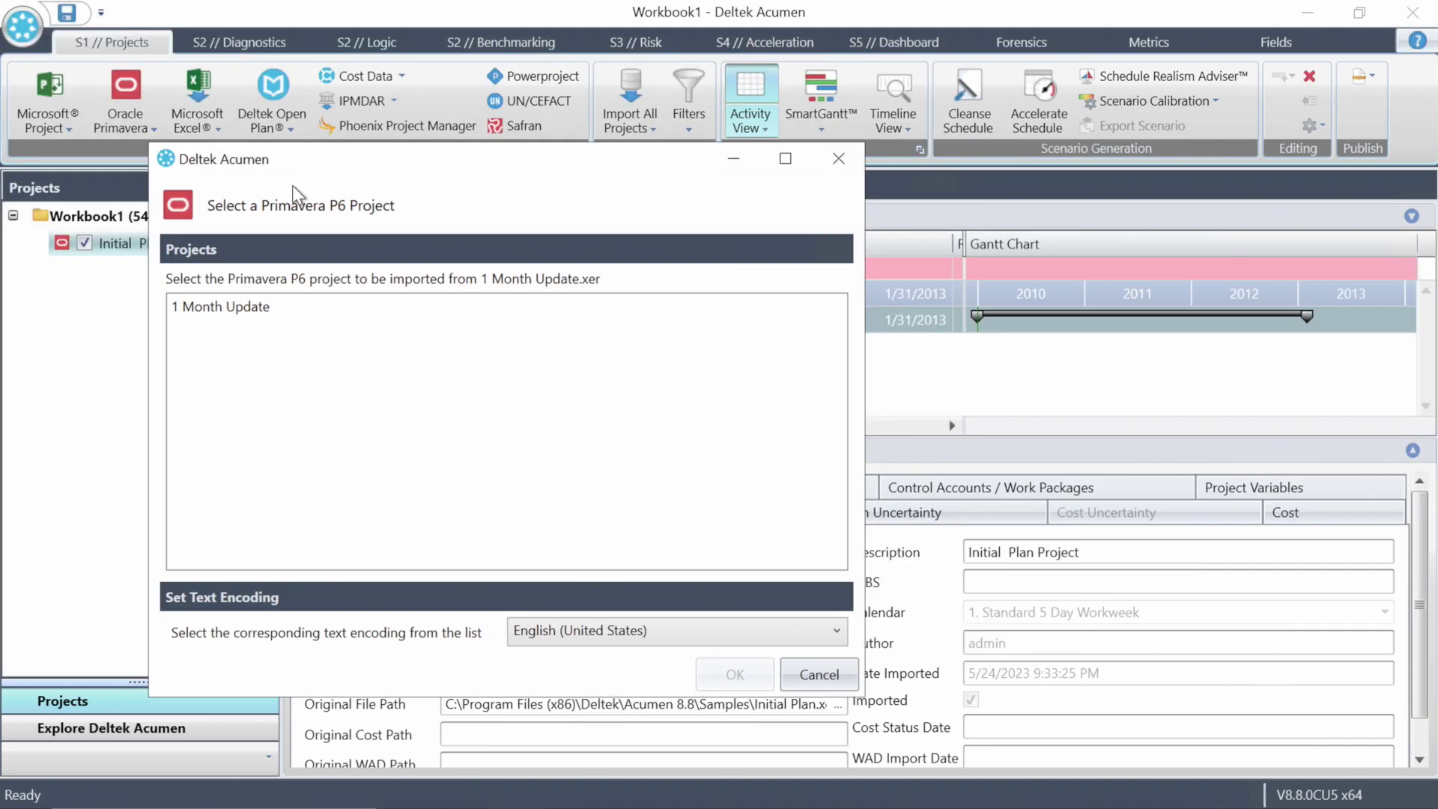
# Step: Import the 1 Month Update project and add it as a snapshot beneath Initial Plan
pyautogui.click(237, 305)
pyautogui.click(719, 672)
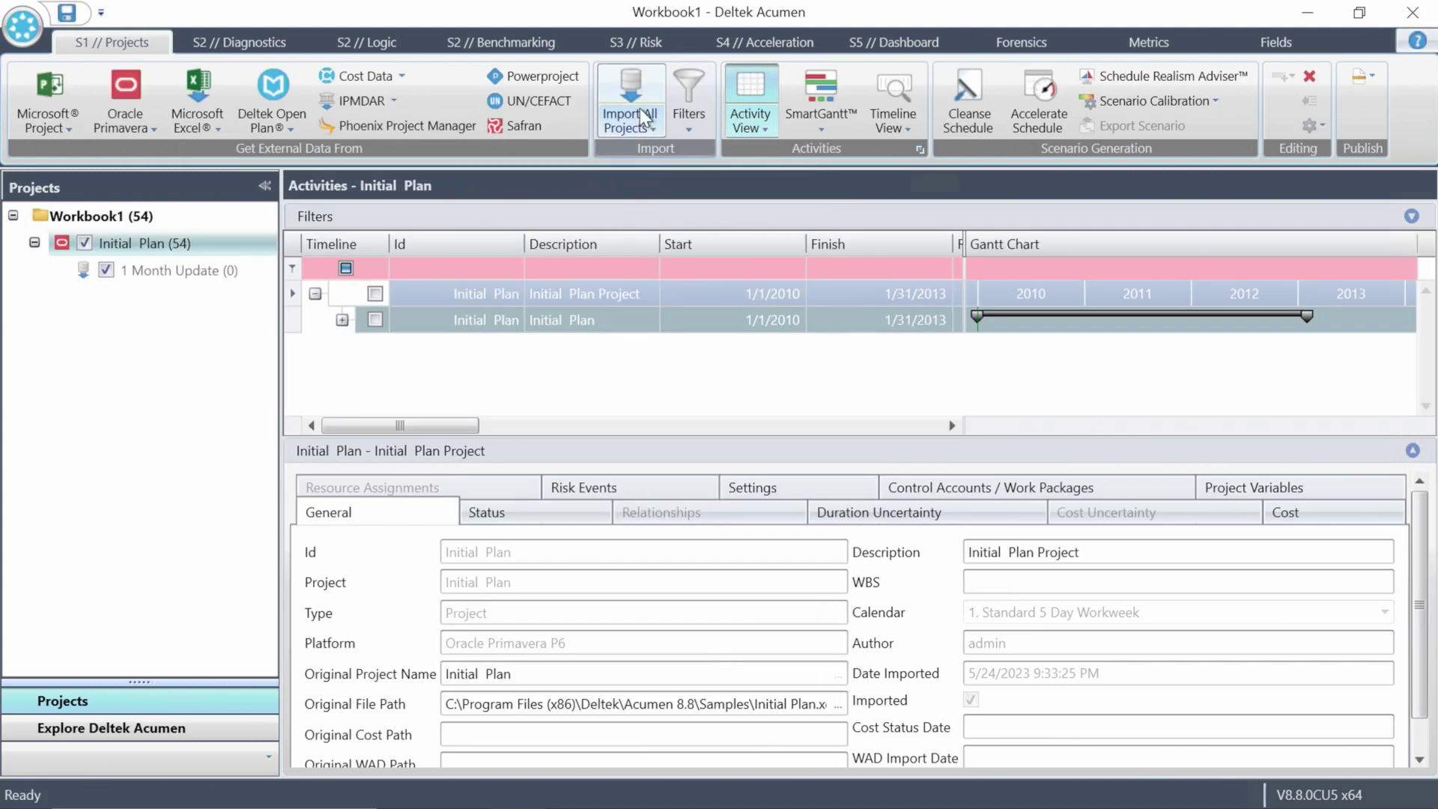
pyautogui.moveTo(177, 269)
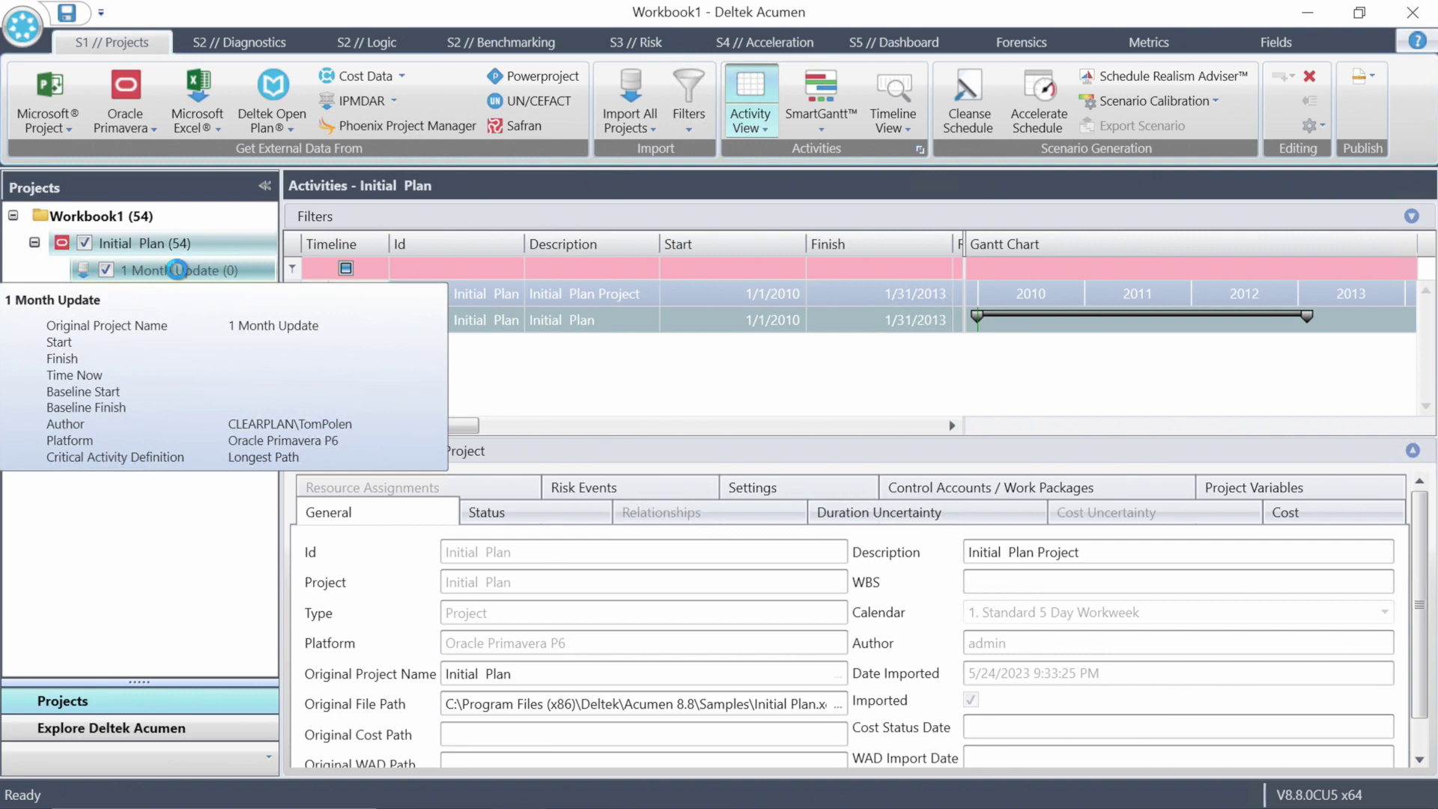
pyautogui.rightClick(177, 270)
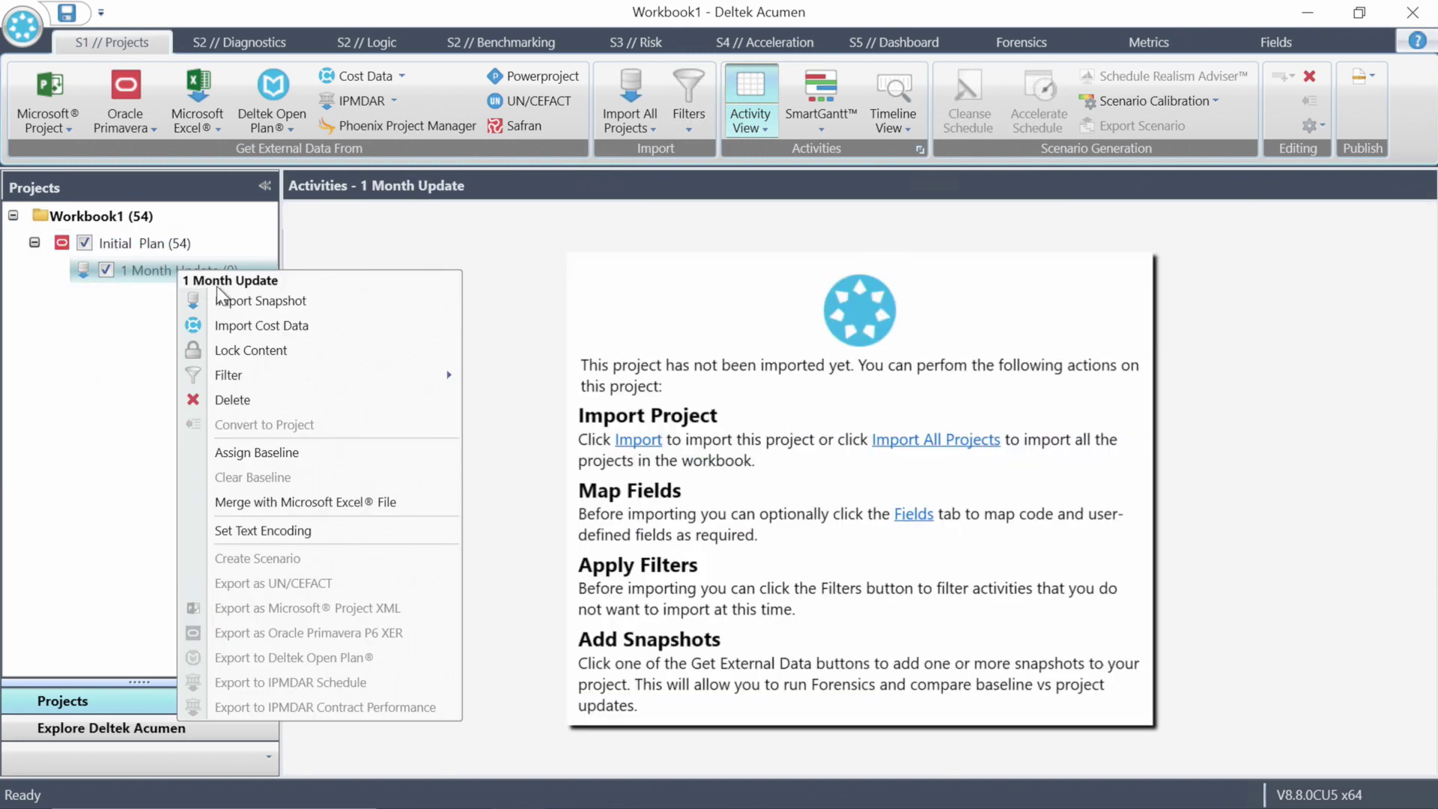
pyautogui.click(245, 301)
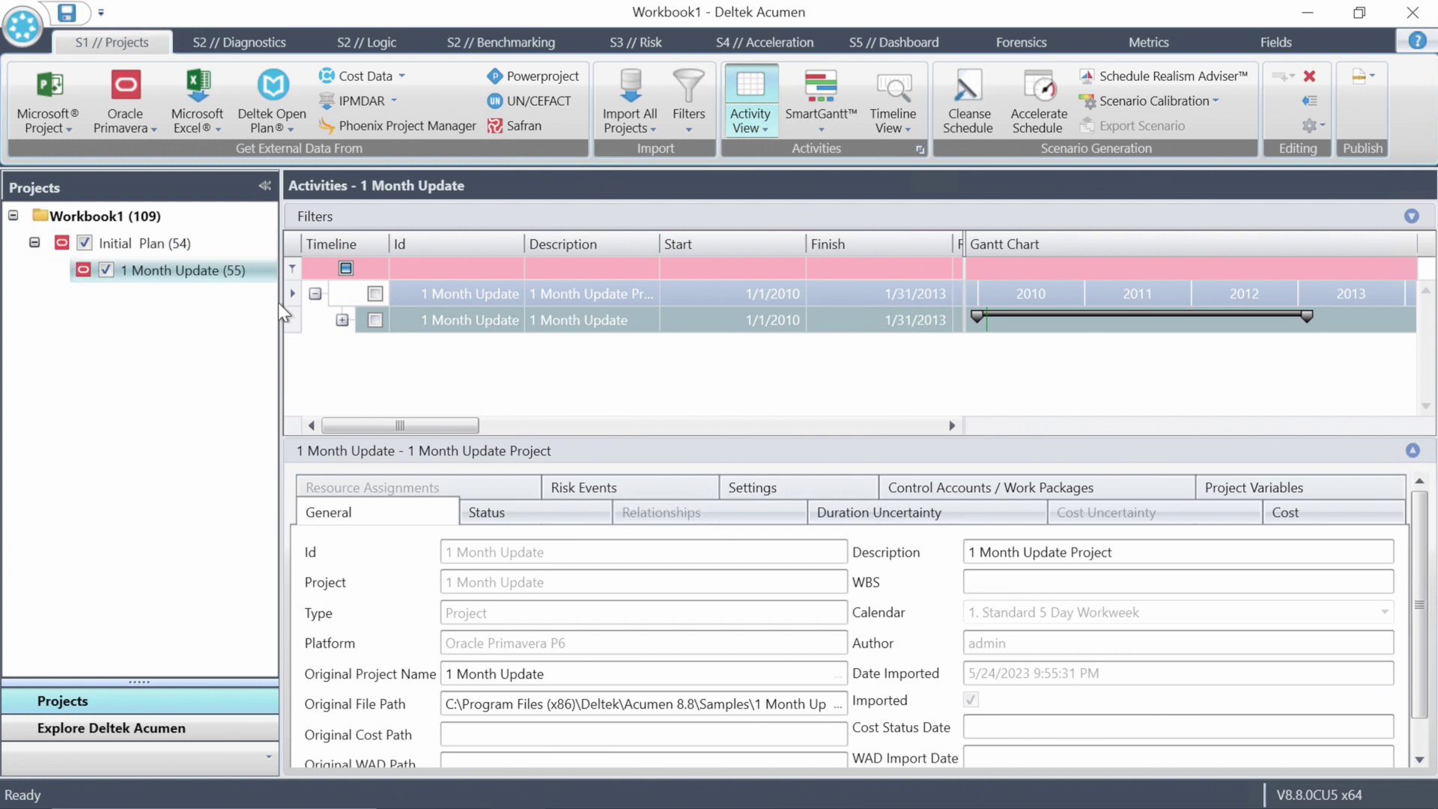
# Step: In Forensics, list the 5 activities whose status changed from the plan to the 1 Month Update
pyautogui.click(1033, 42)
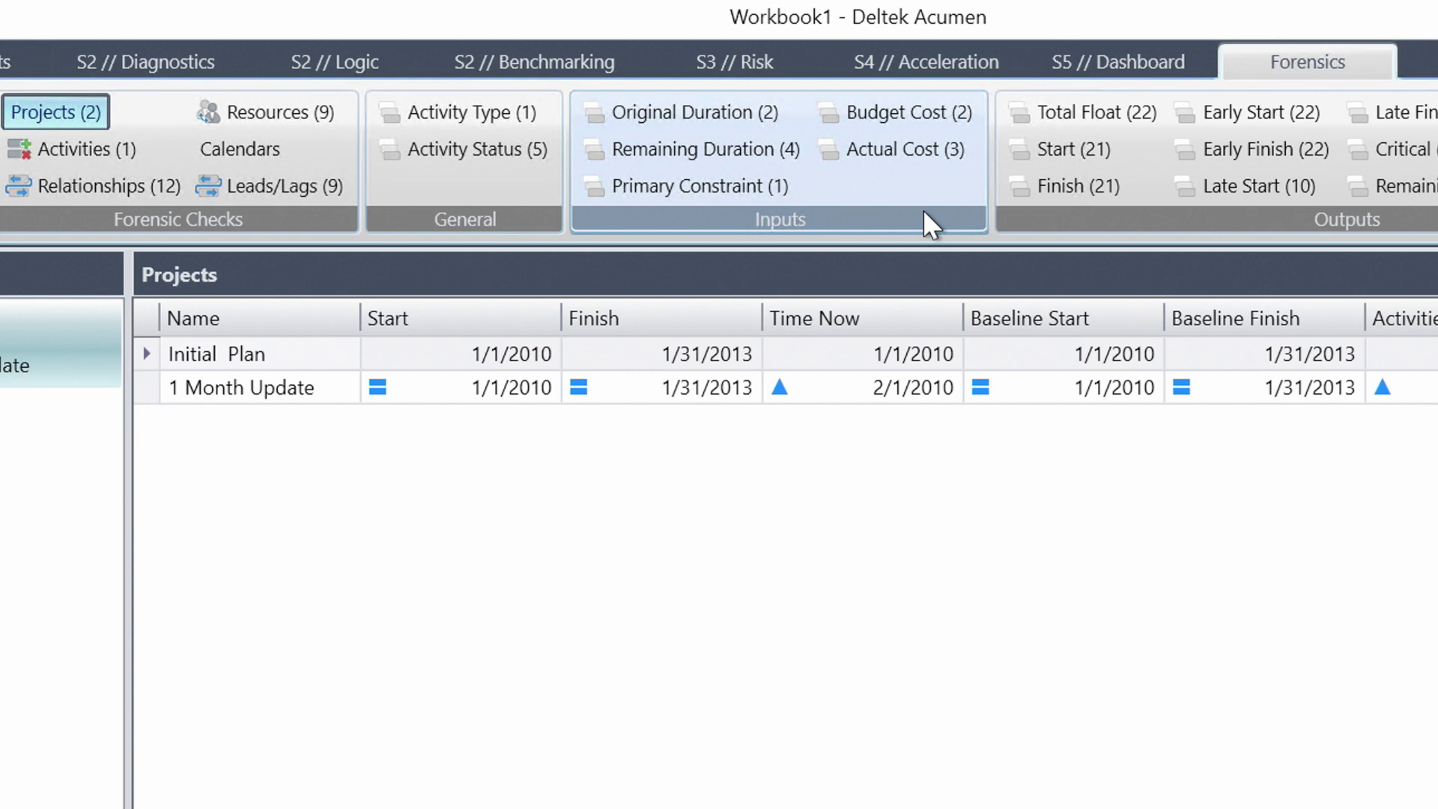
pyautogui.click(440, 152)
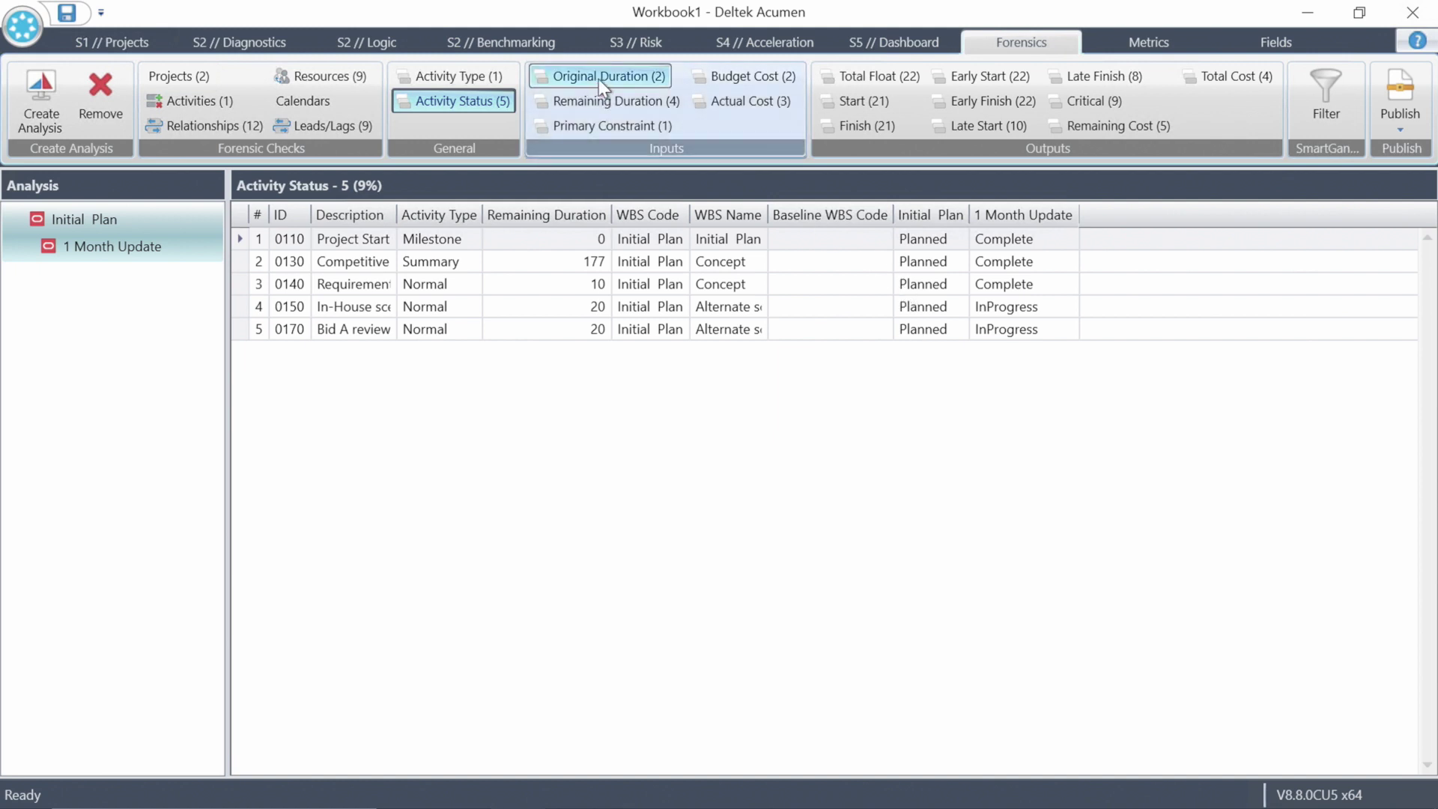
# Step: List the 2 original duration changes, then the 22 activities with changed total float
pyautogui.click(600, 79)
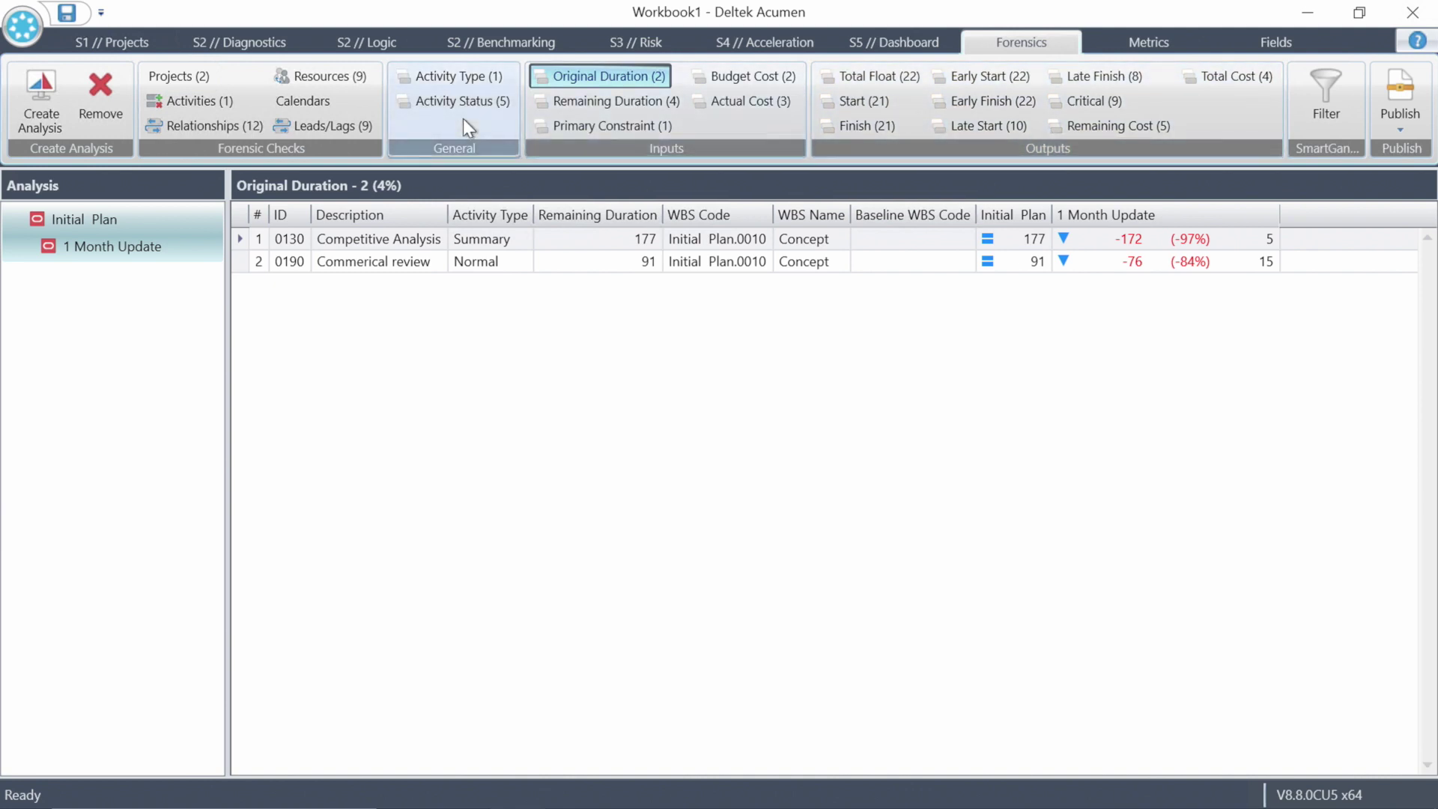
pyautogui.click(883, 81)
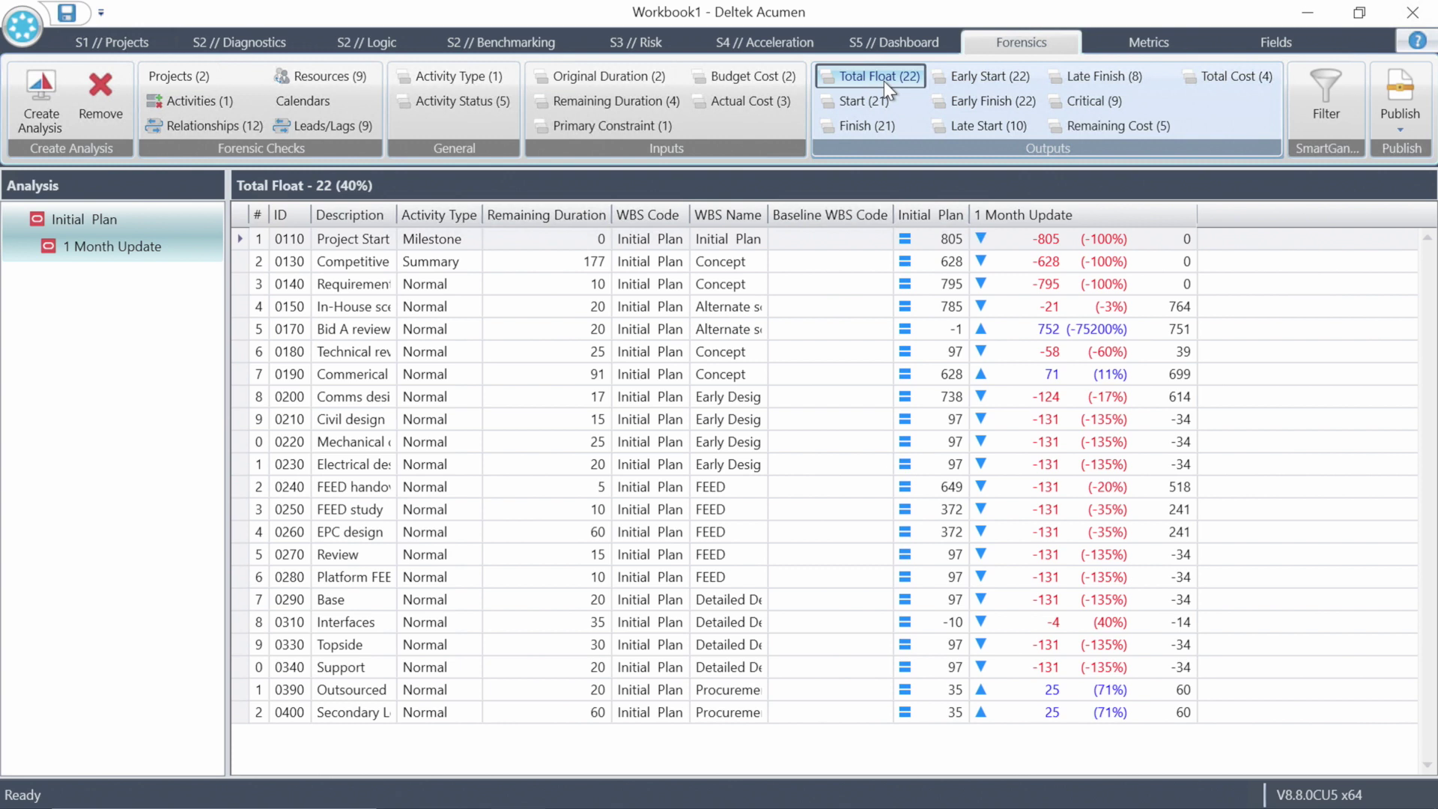
# Step: List the 9 criticality changes and widen the Description column to show full activity names
pyautogui.click(1109, 109)
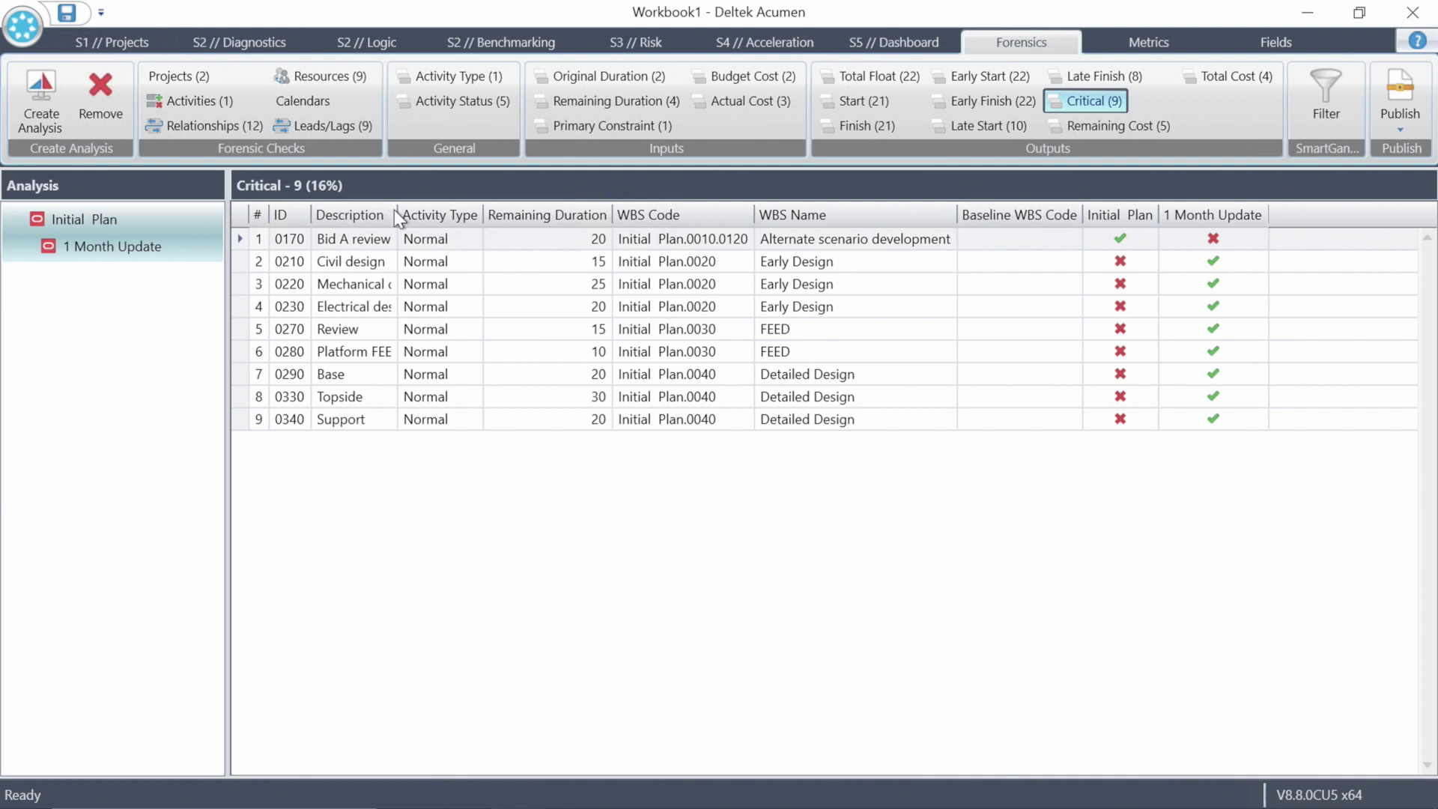
pyautogui.moveTo(396, 209); pyautogui.dragTo(545, 210)
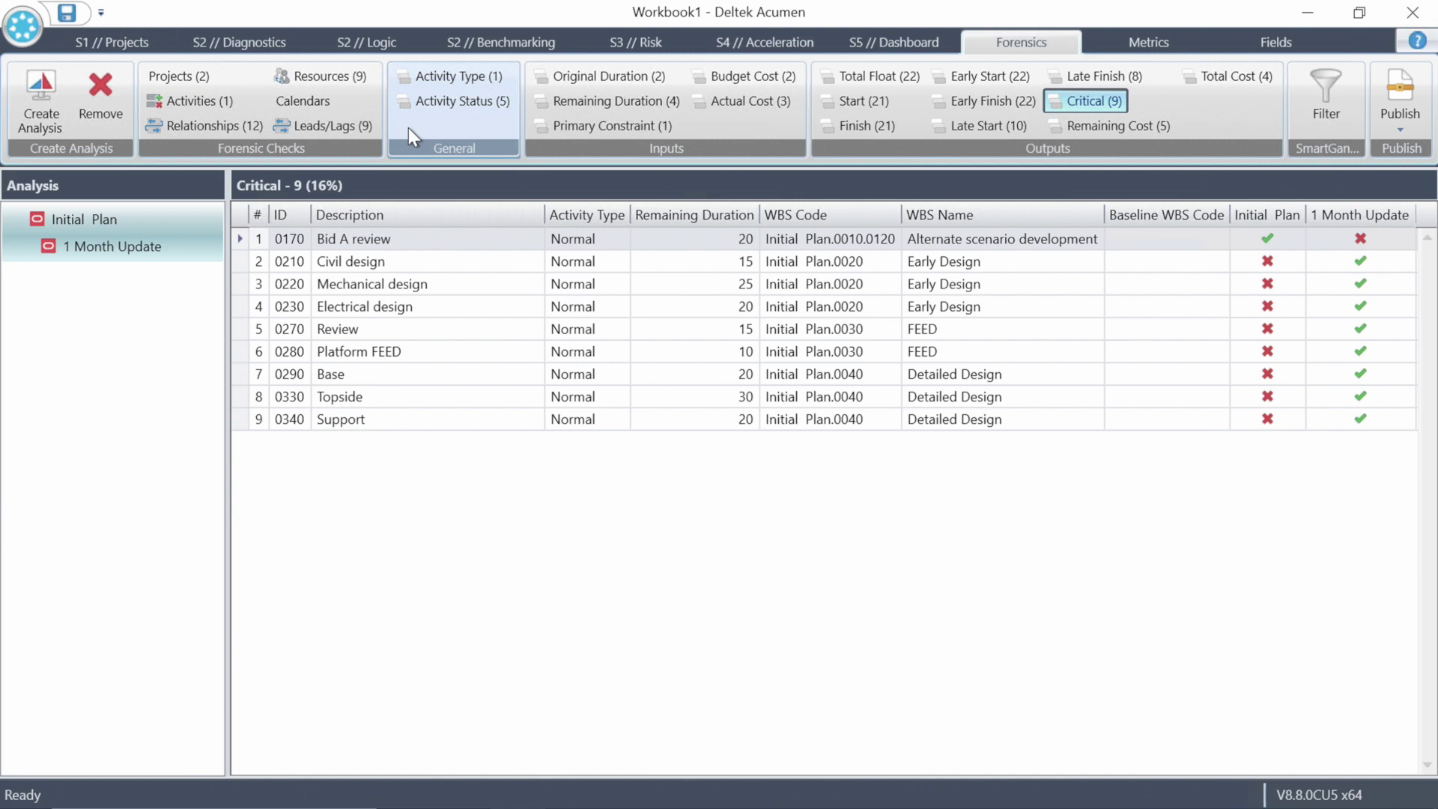
# Step: Publish the report to Excel as 'Initial Plan Forensic Analysis Report' in Documents, replacing the existing file
pyautogui.click(1404, 121)
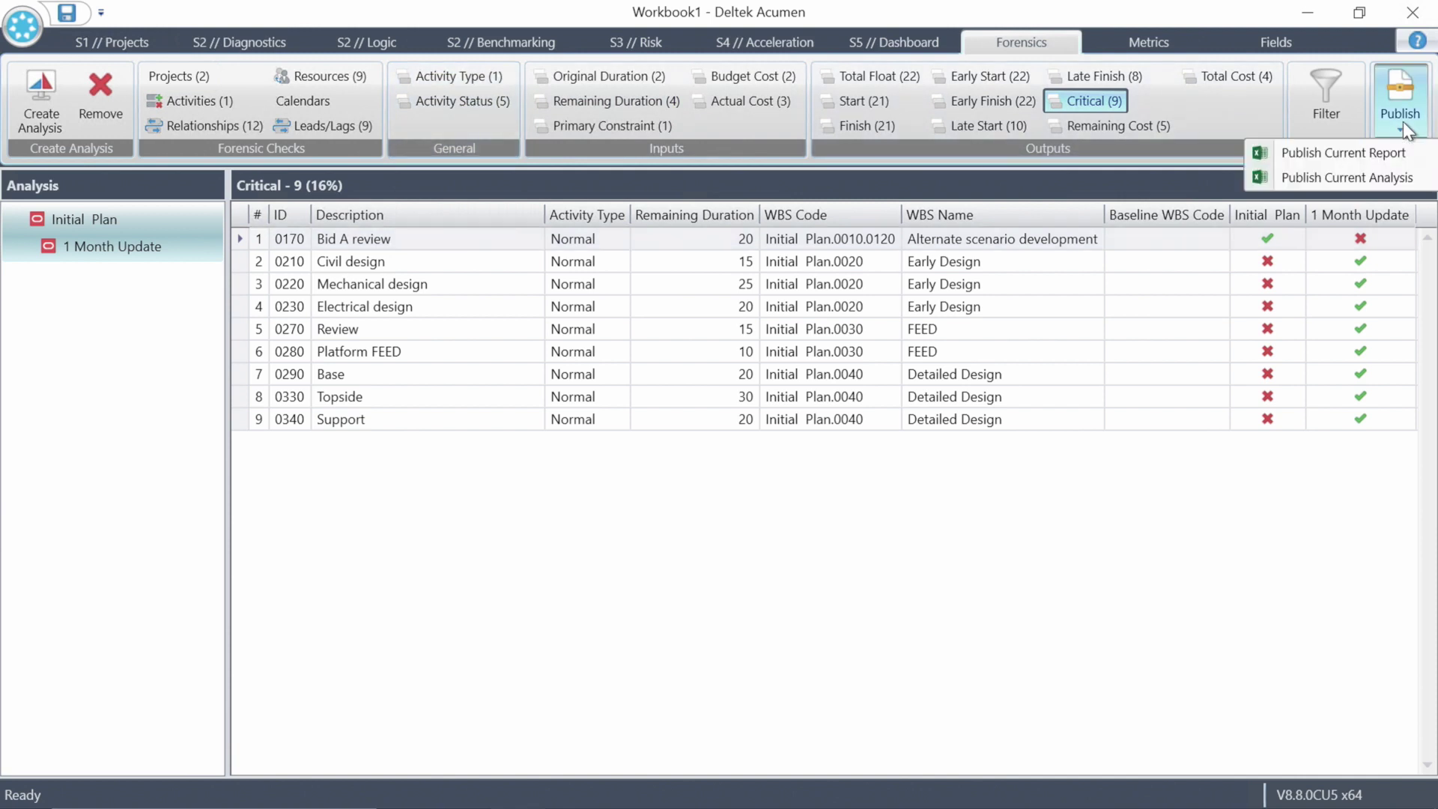
pyautogui.click(1345, 152)
pyautogui.click(881, 643)
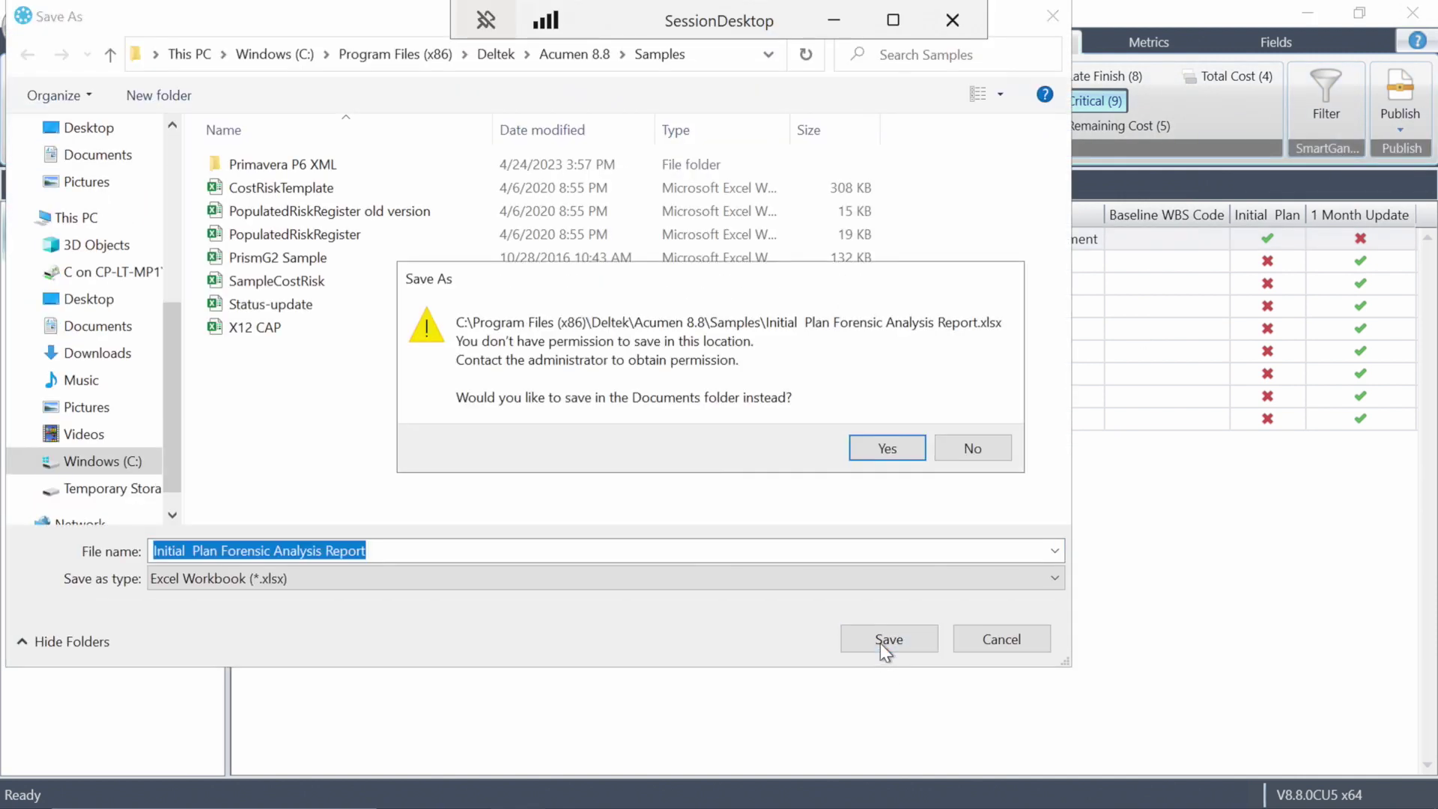
pyautogui.click(875, 448)
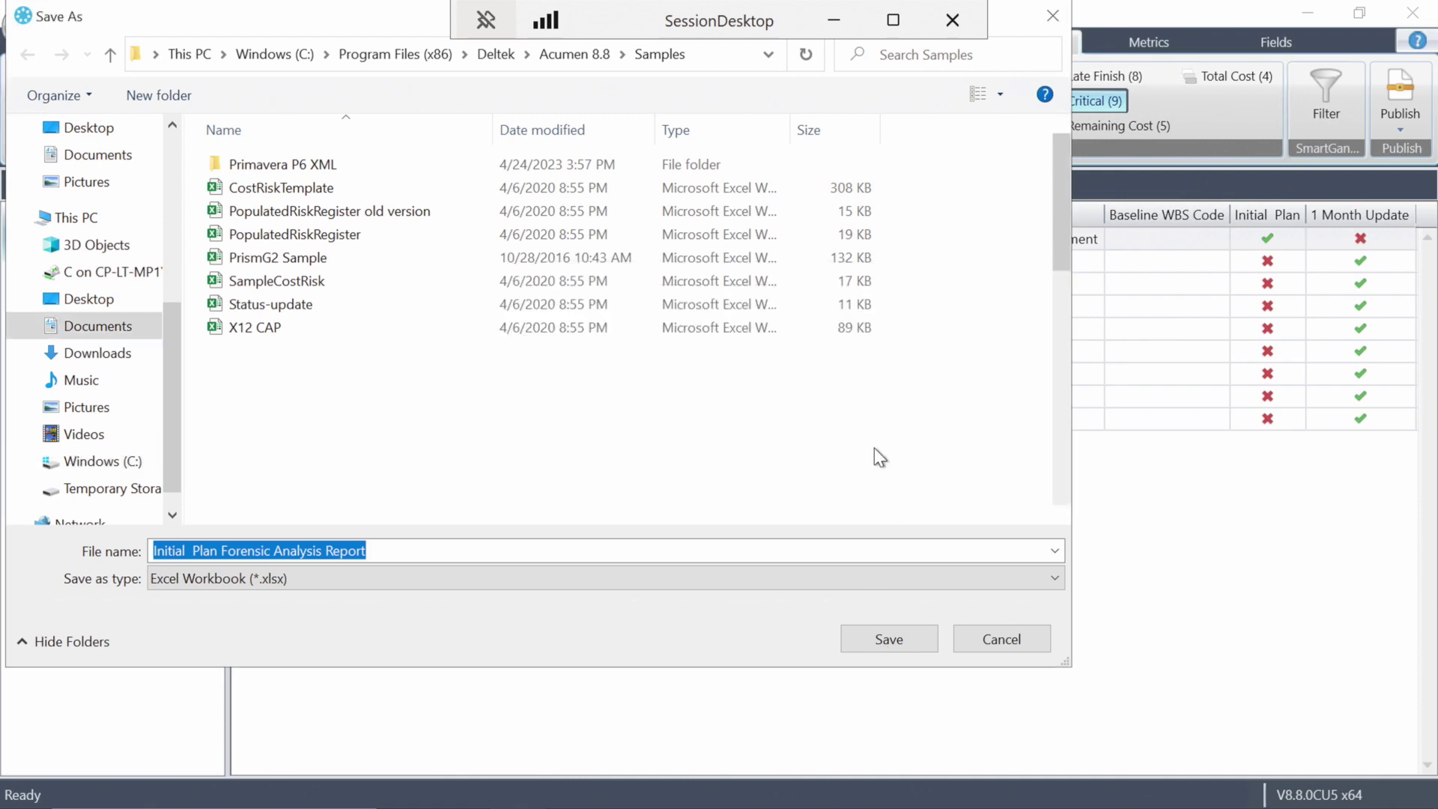
pyautogui.click(880, 641)
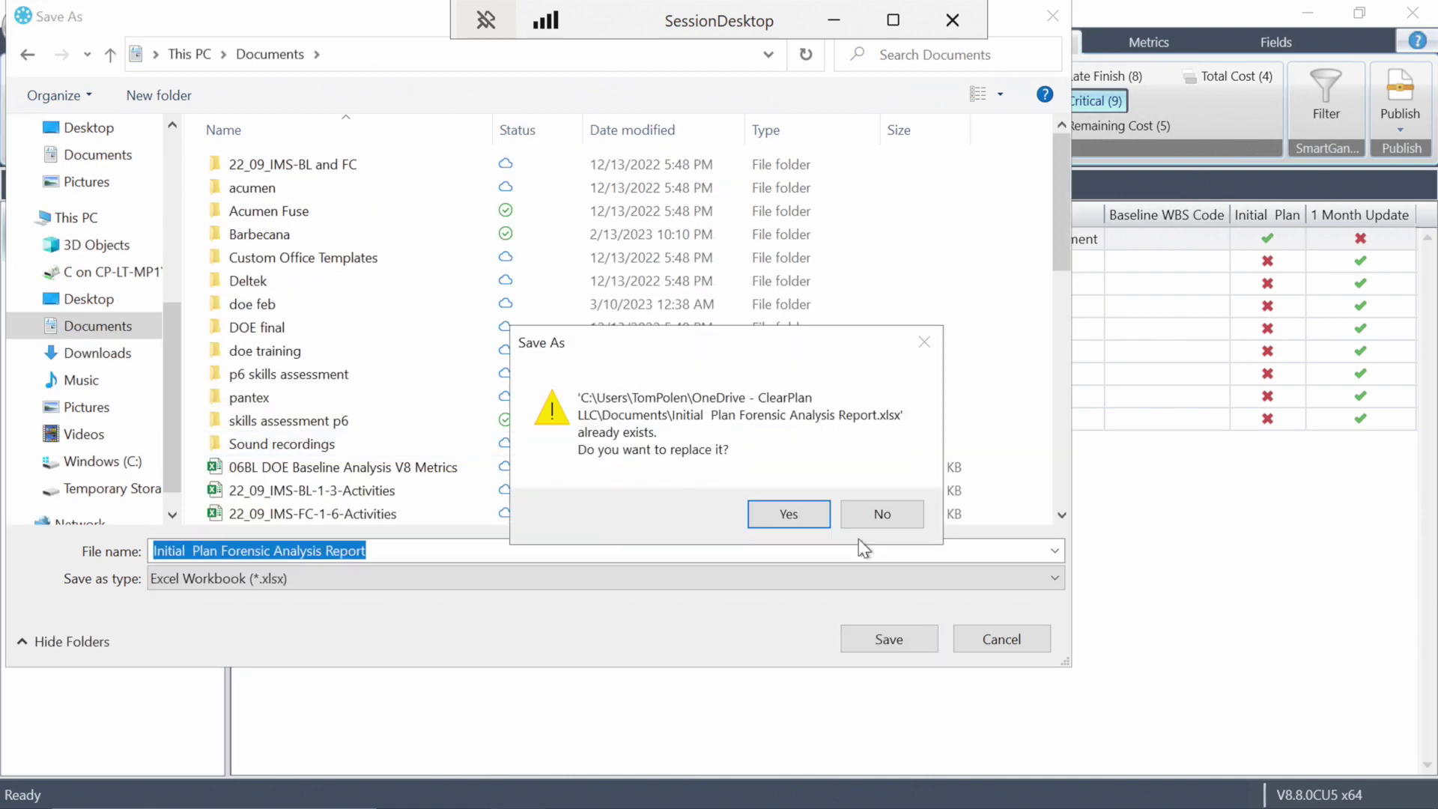
pyautogui.click(811, 517)
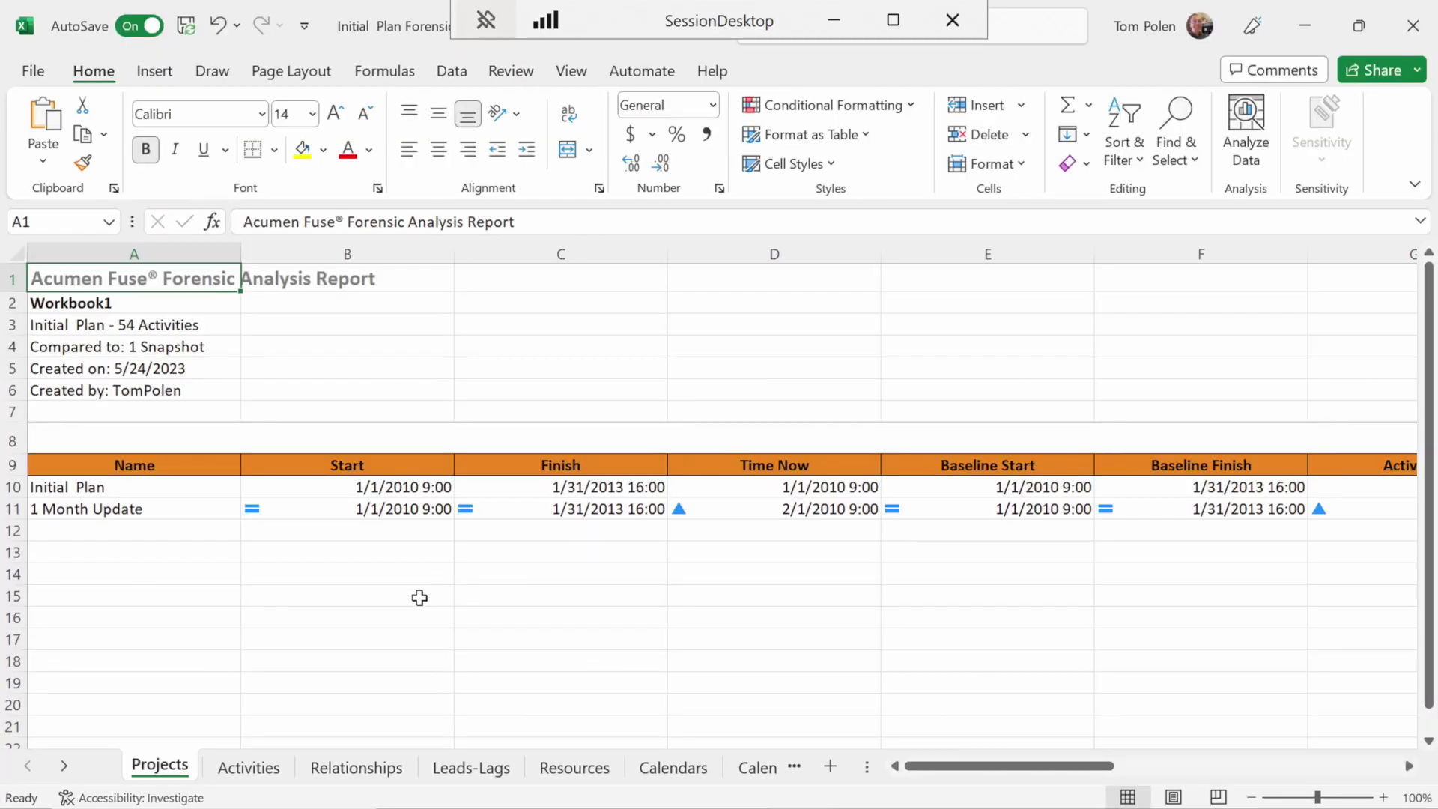
# Step: Open the Total-Float sheet and bring the 1 Month Update float columns into view
pyautogui.click(65, 767)
pyautogui.click(65, 767)
pyautogui.click(66, 767)
pyautogui.click(66, 767)
pyautogui.click(66, 766)
pyautogui.click(358, 778)
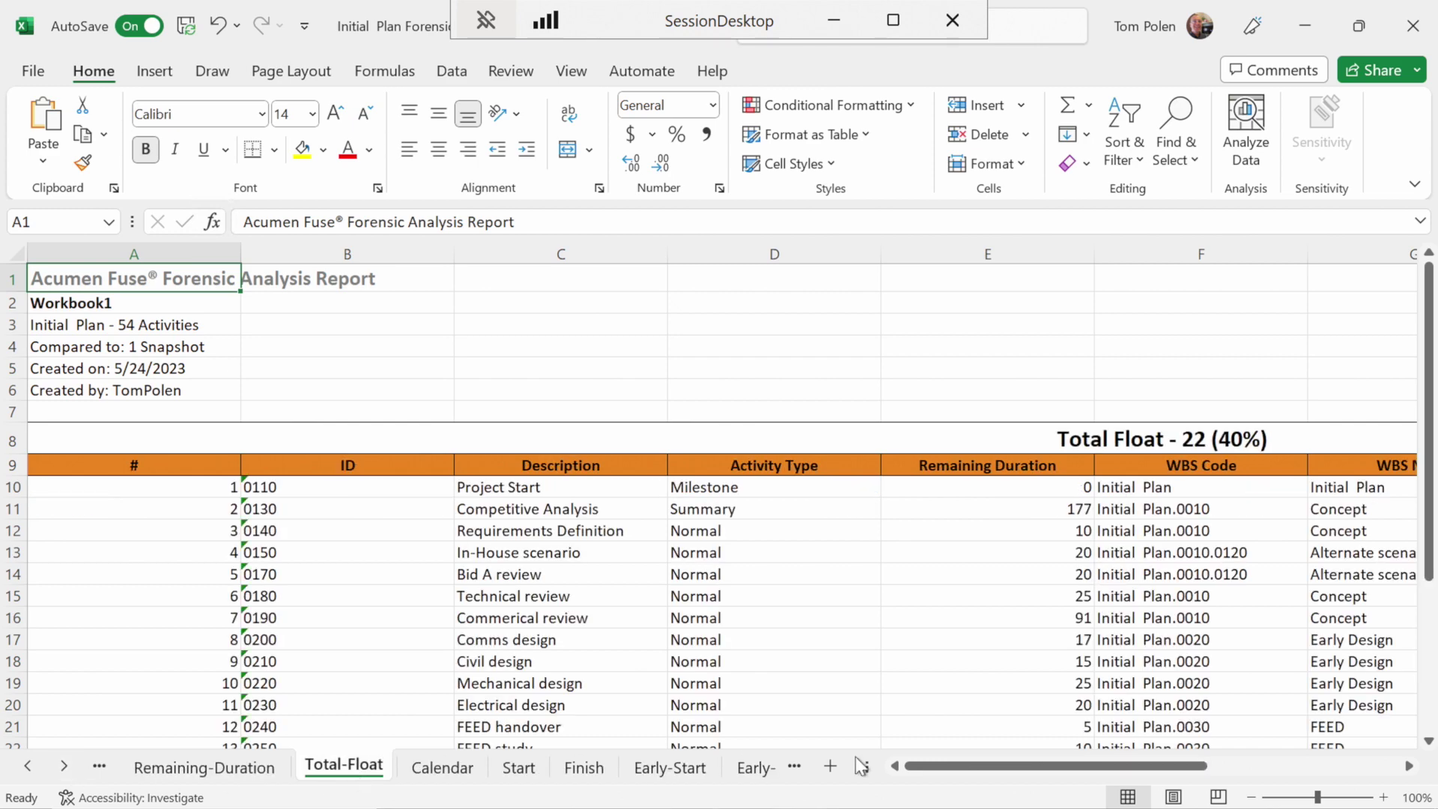
pyautogui.moveTo(977, 765); pyautogui.dragTo(1202, 769)
pyautogui.scroll(-5, 1144, 634)
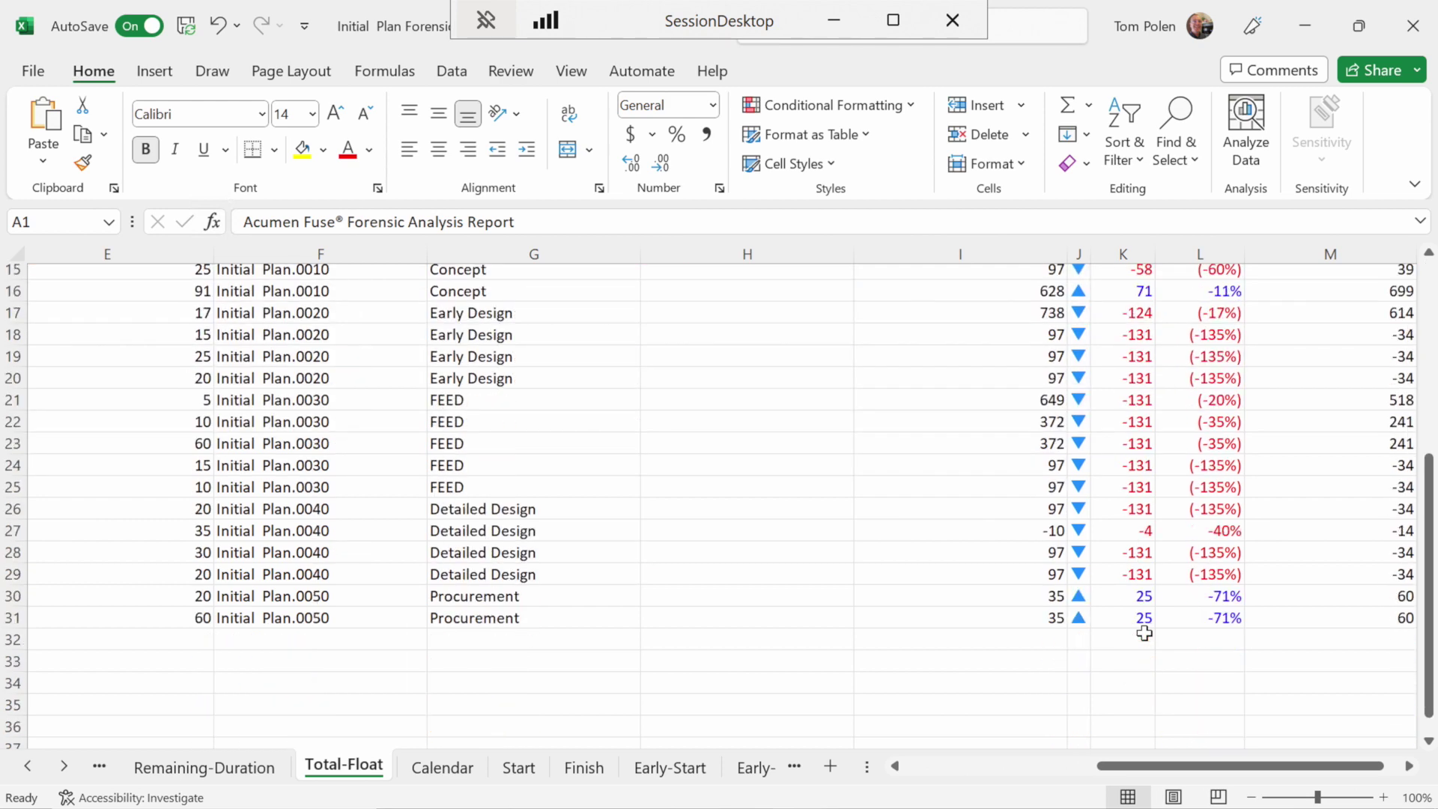
pyautogui.scroll(2, 1143, 634)
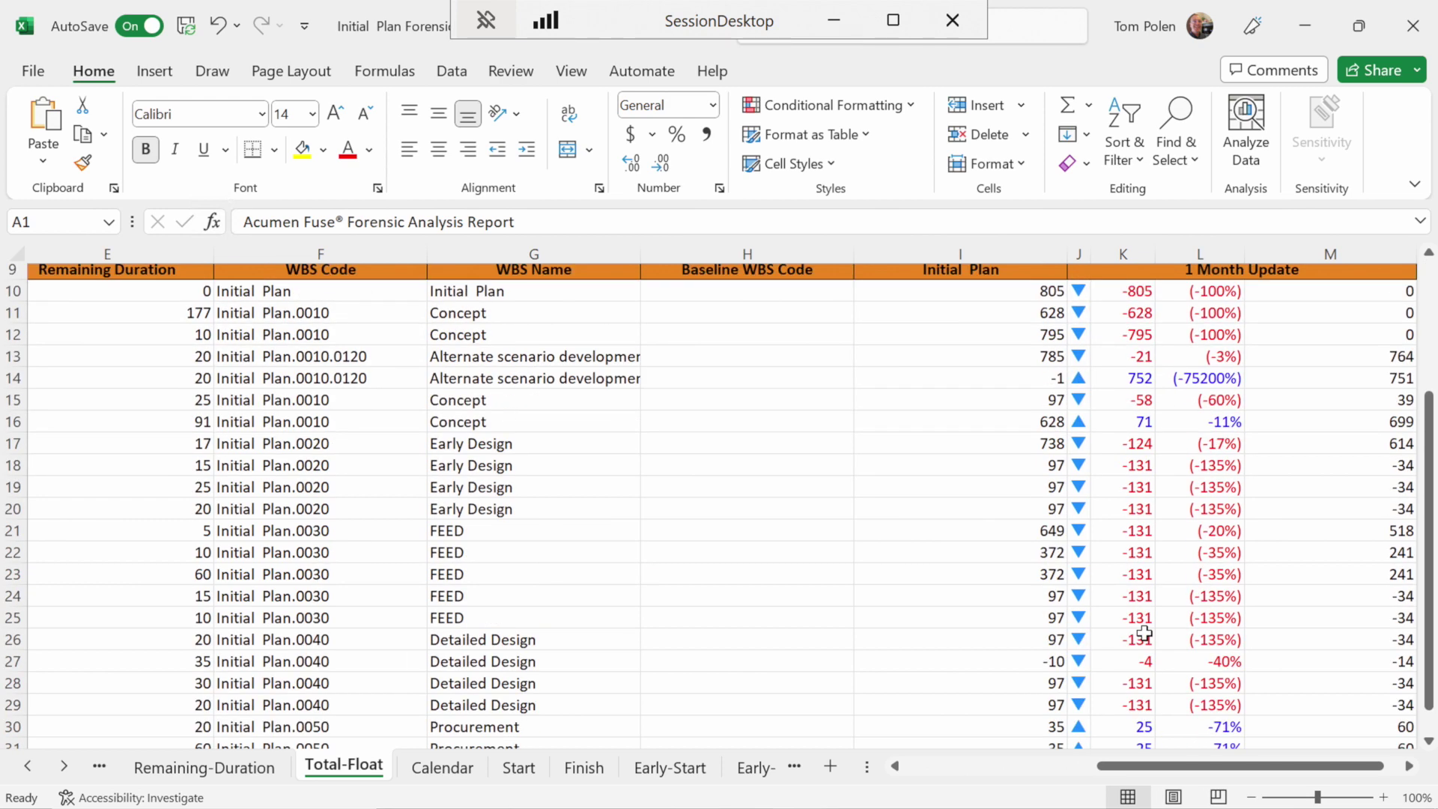